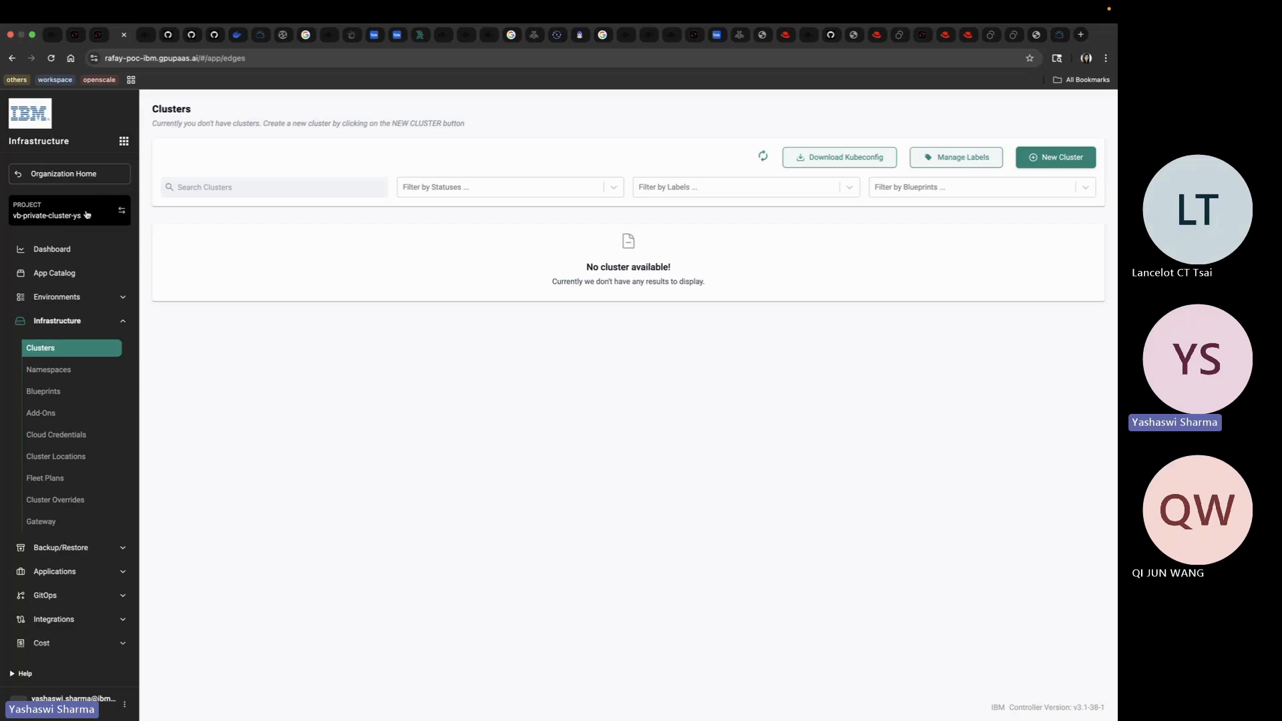
Step: Open the vb-private-cluster-ys project and begin importing an existing Kubernetes cluster
click(43, 176)
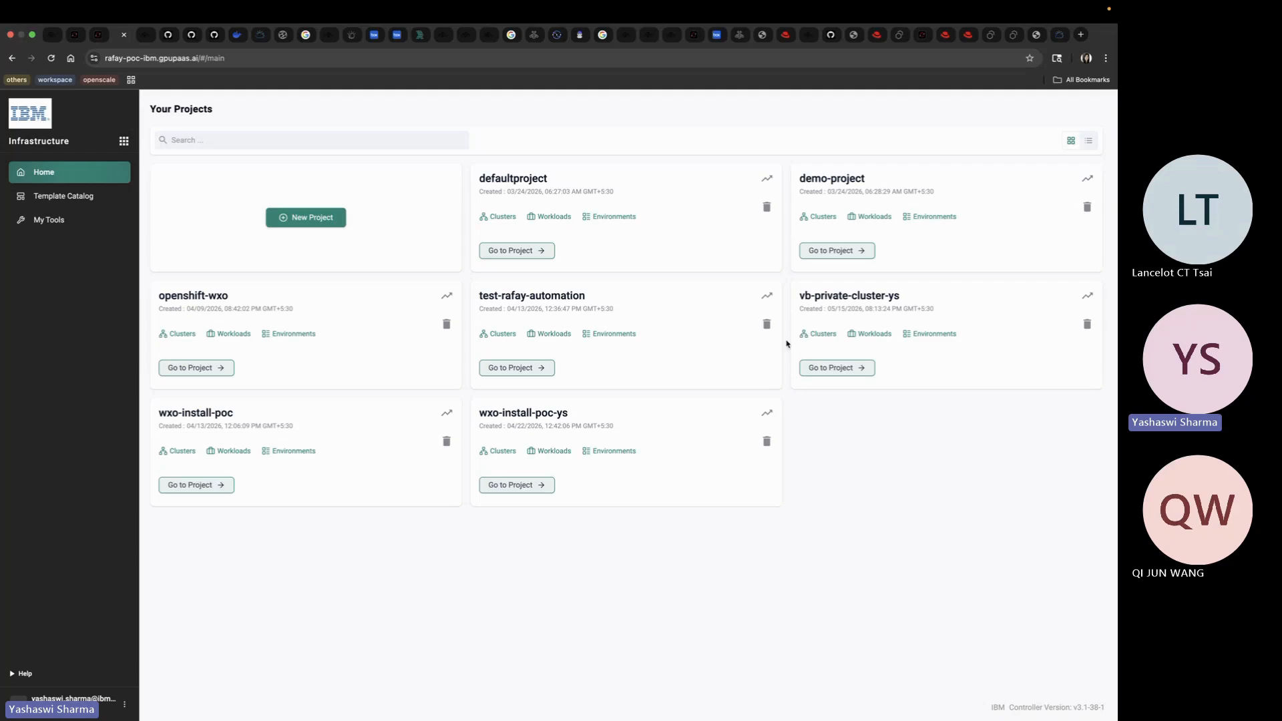
click(822, 369)
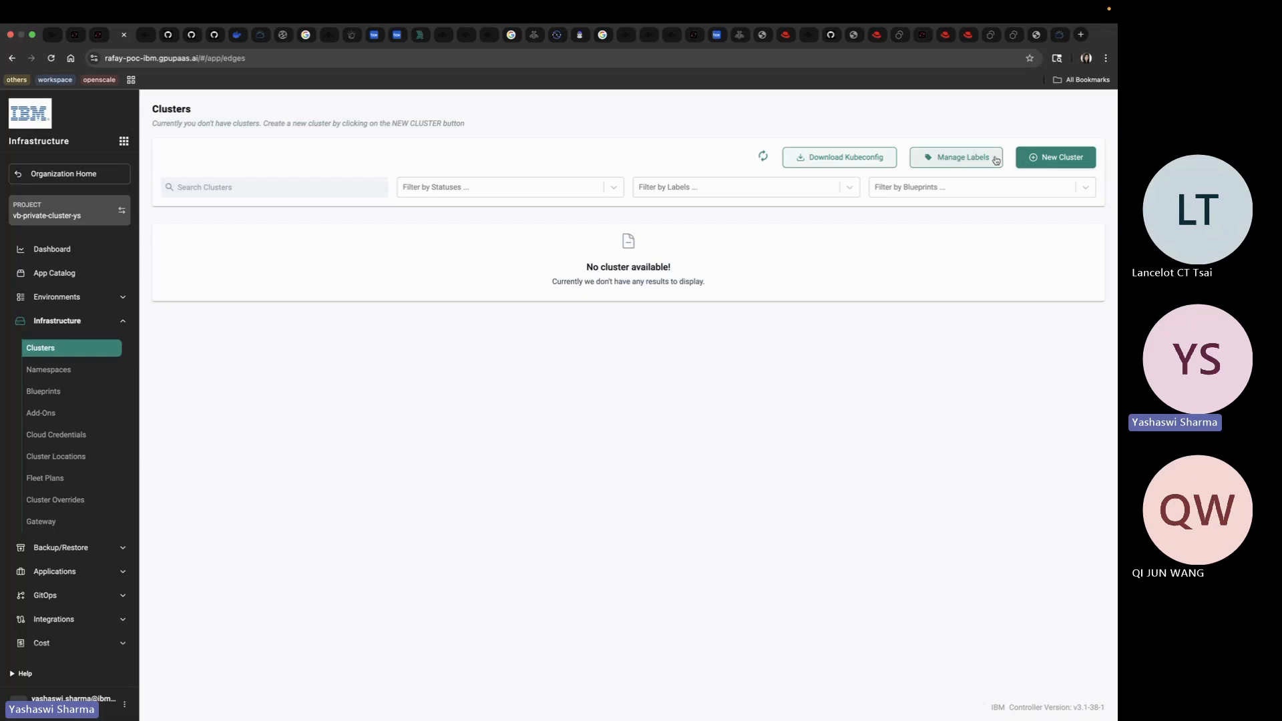
click(1042, 158)
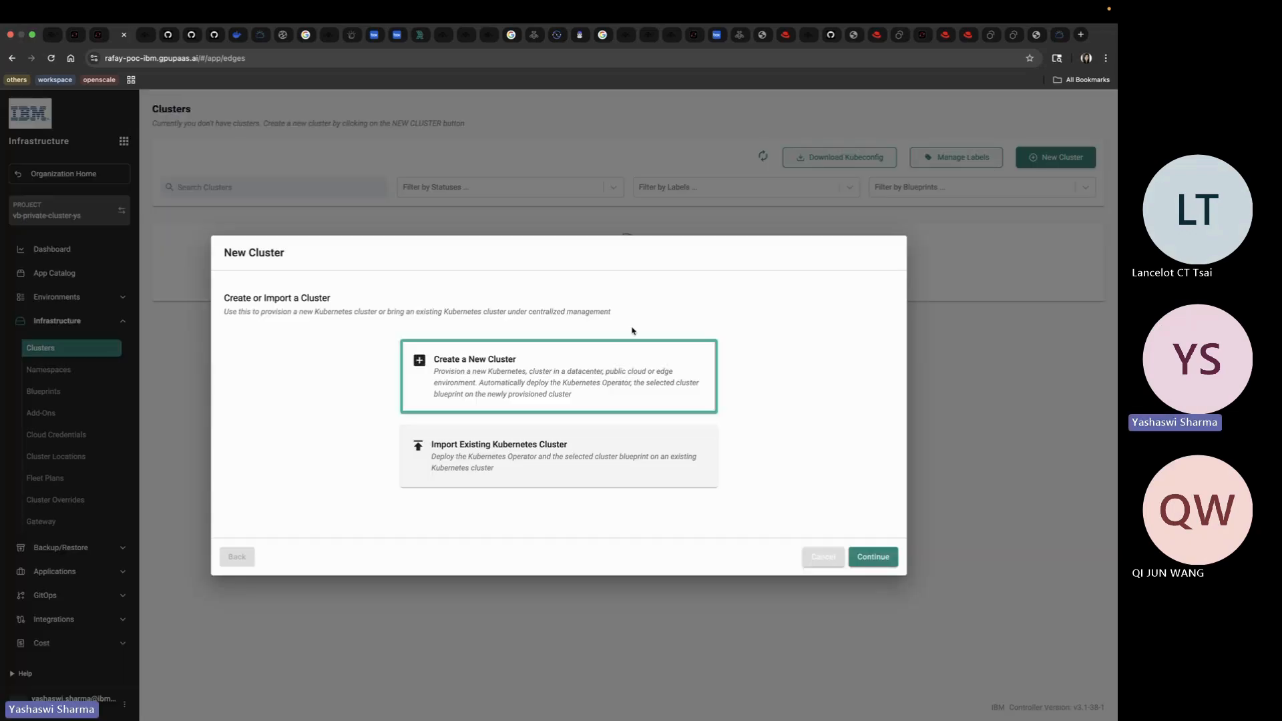
click(520, 457)
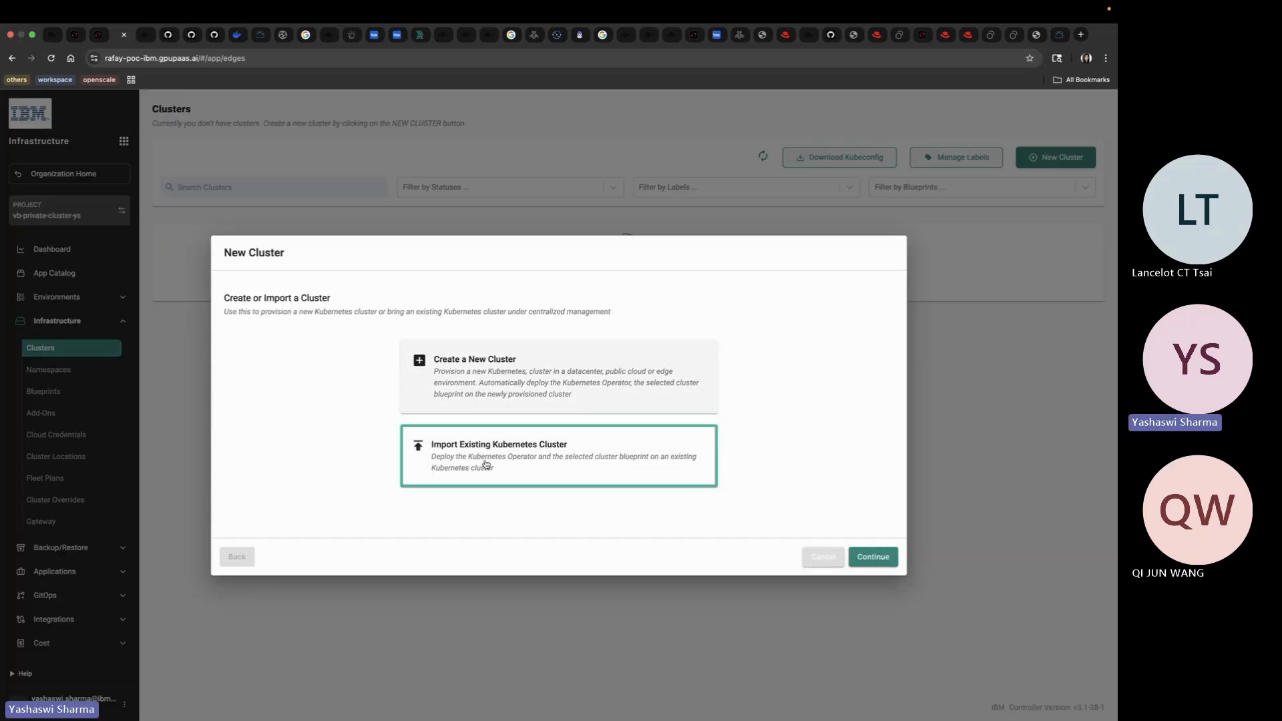
click(874, 559)
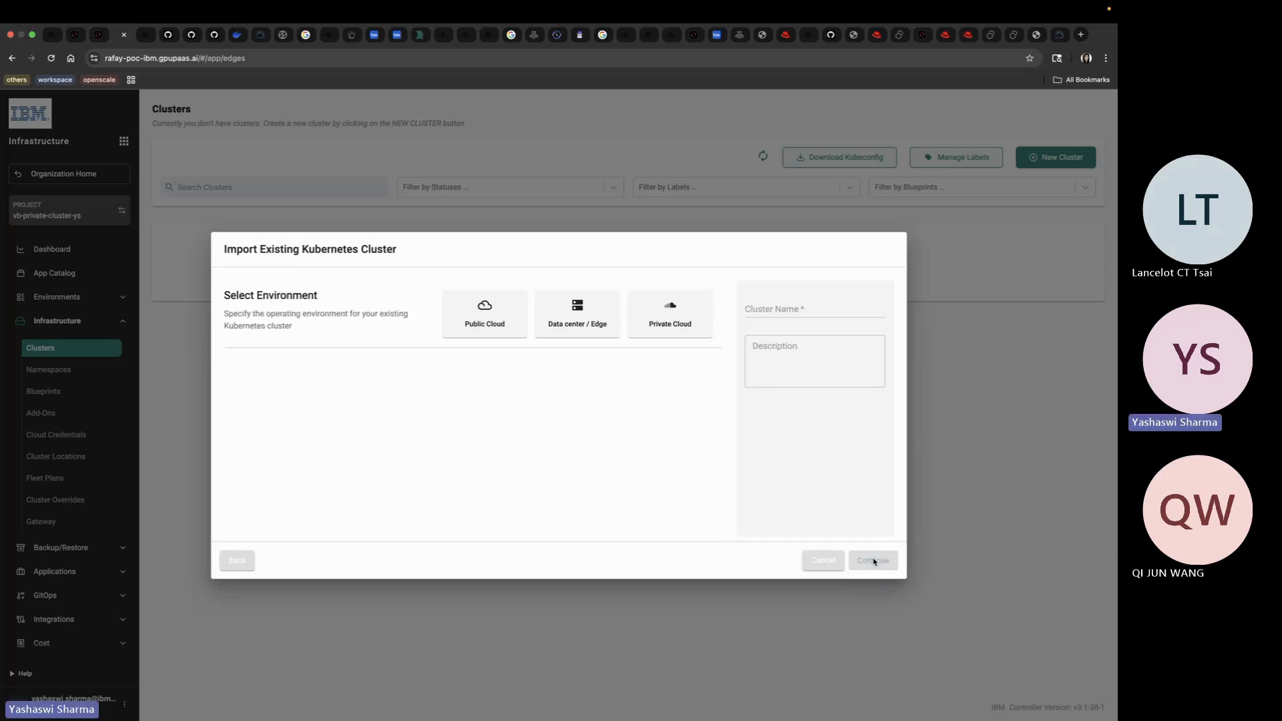
Step: Set the import to Public Cloud with the RedHat OpenShift distribution and name the cluster vb-private-ocp-cluster
click(487, 321)
click(494, 471)
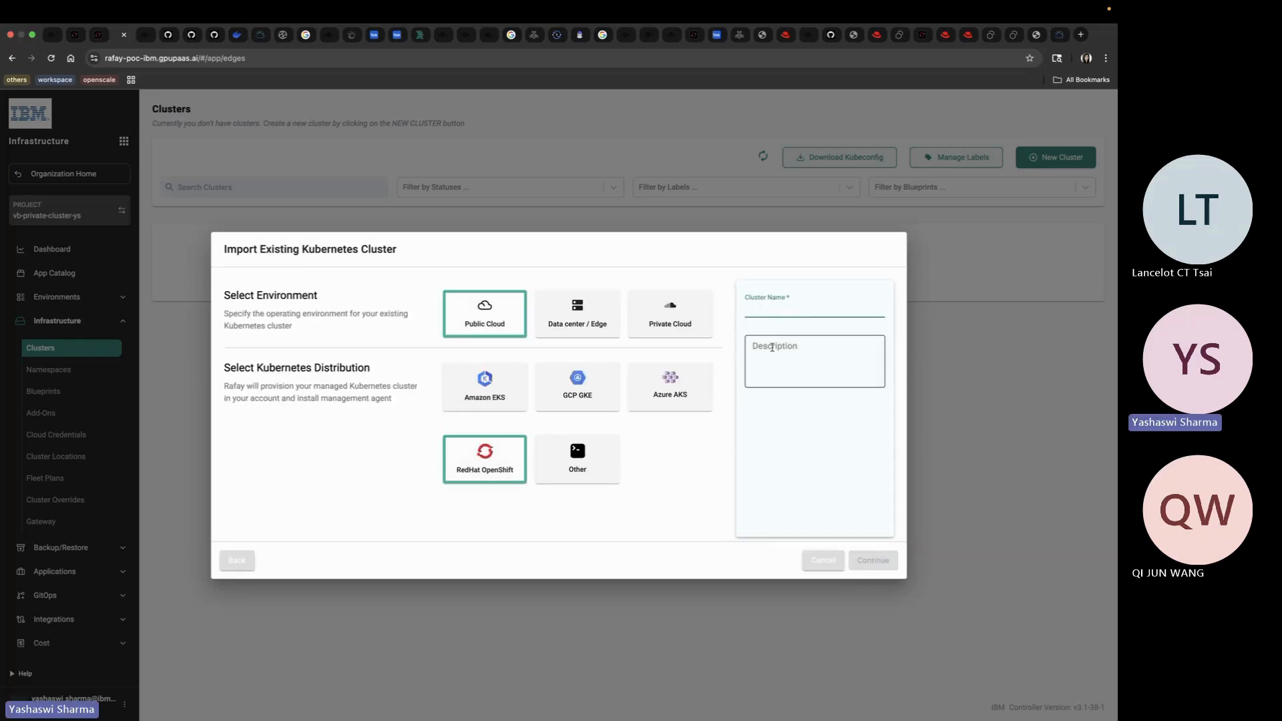
click(768, 309)
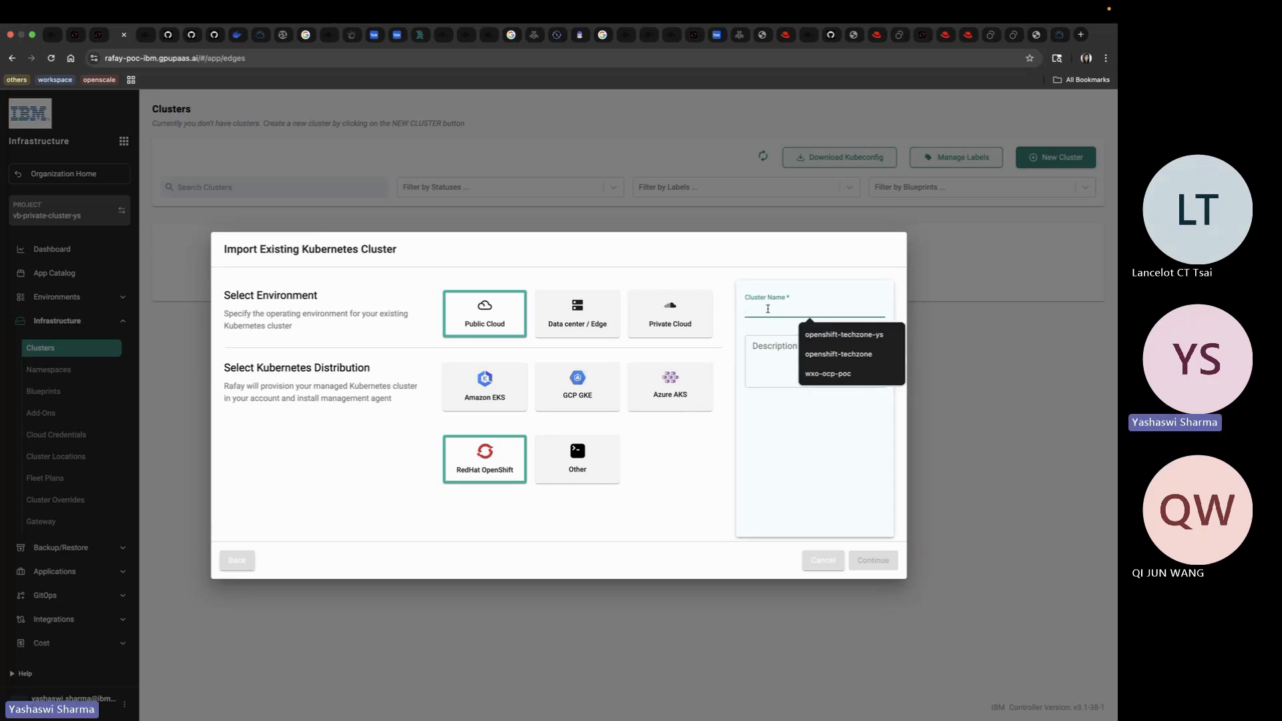
text(vb-)
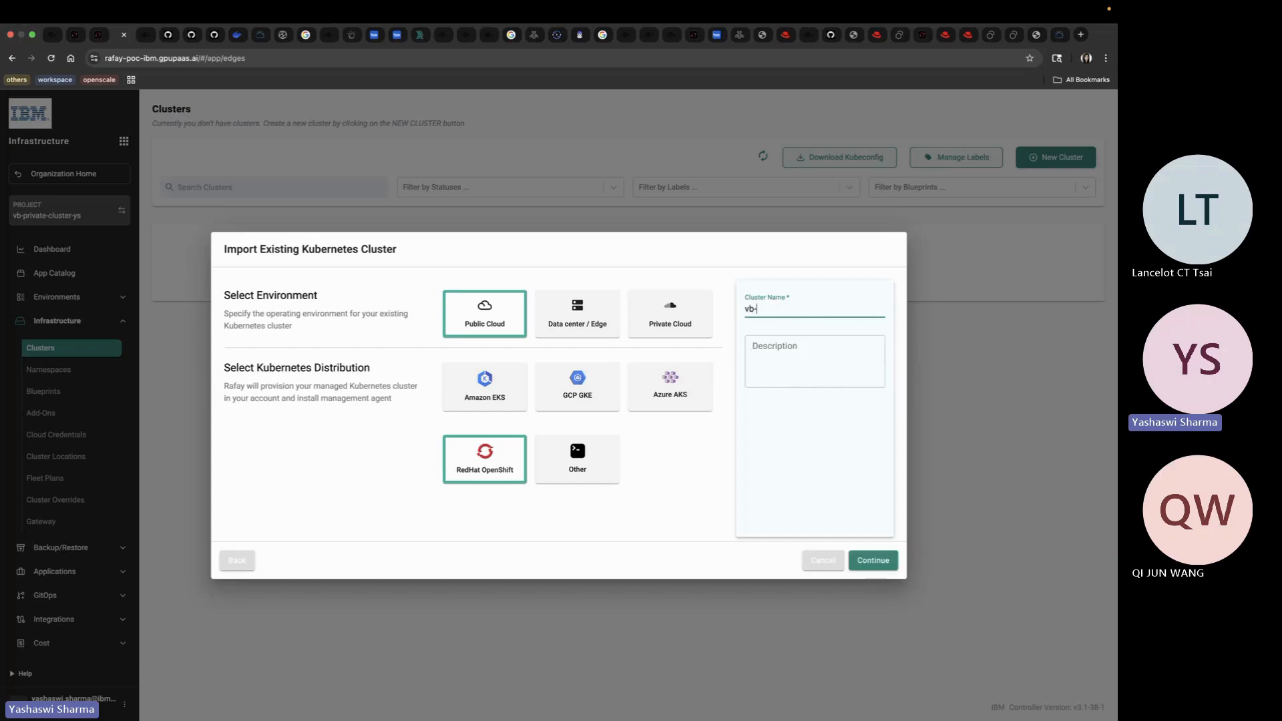
text(private-ocp-cluster)
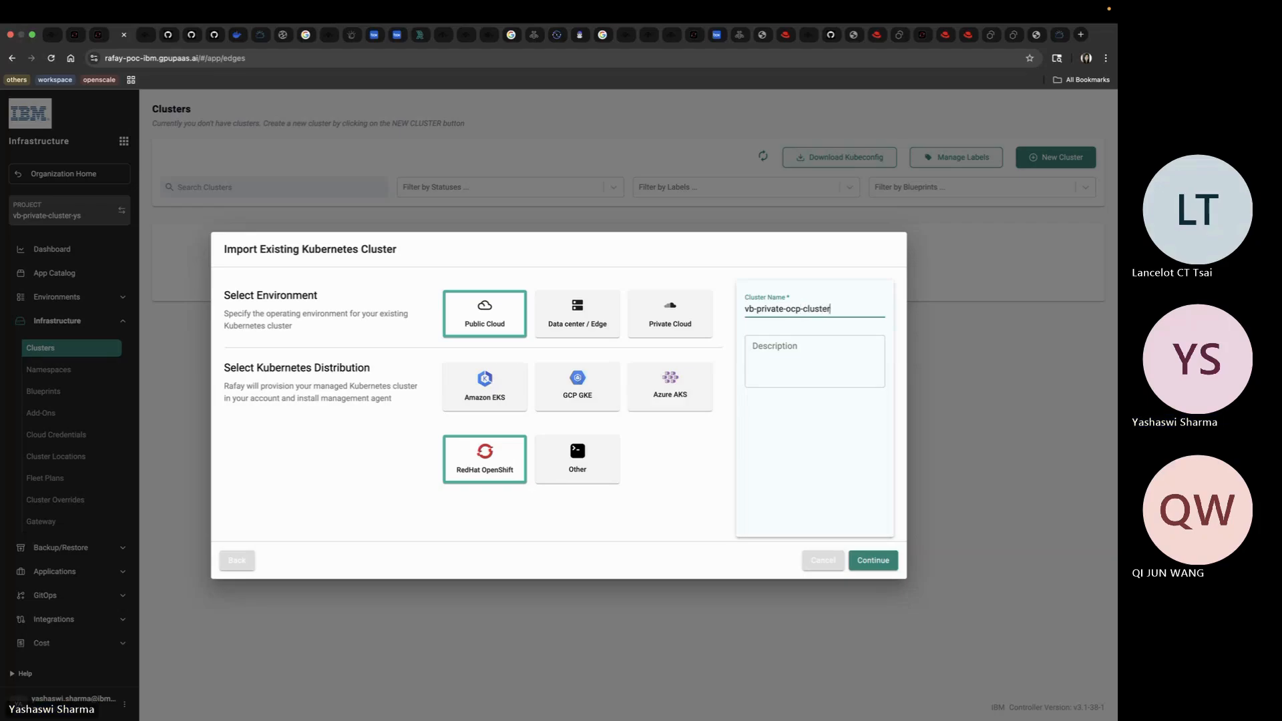
click(878, 563)
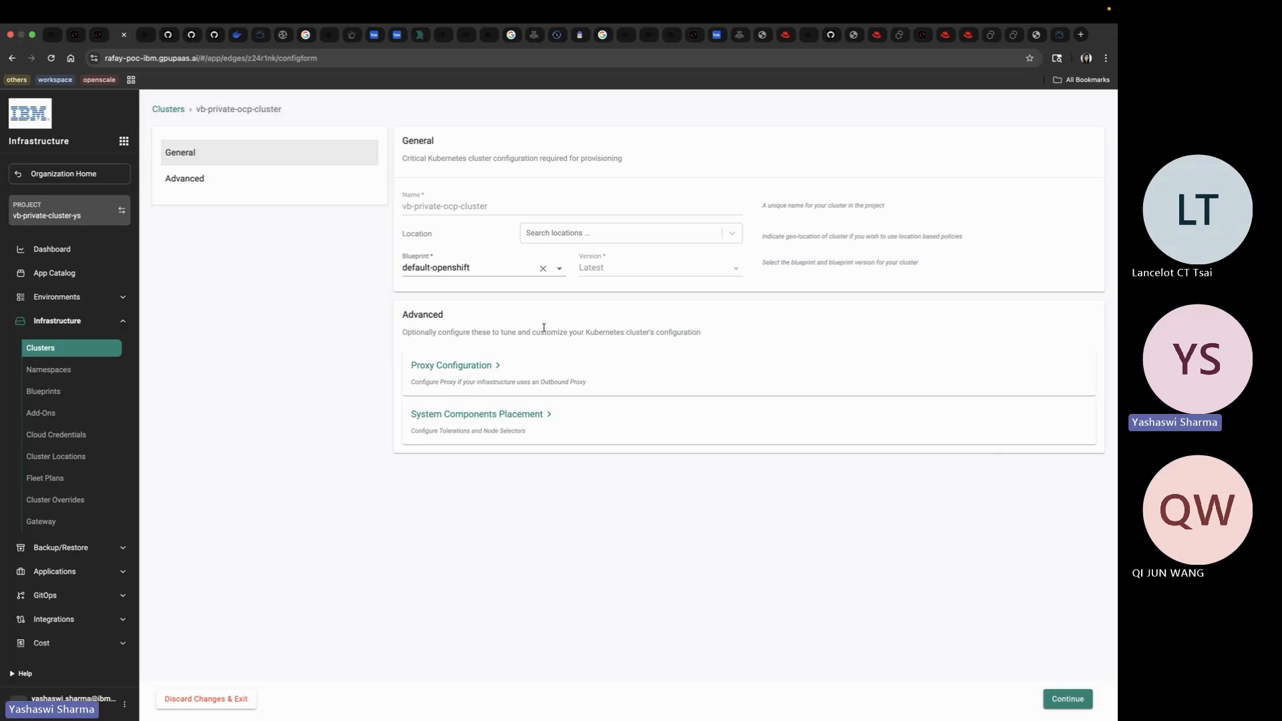
Step: Continue the cluster configuration with blueprint openshiftbp-no-ingress version v0.2 and download the bootstrap YAML file
click(1074, 701)
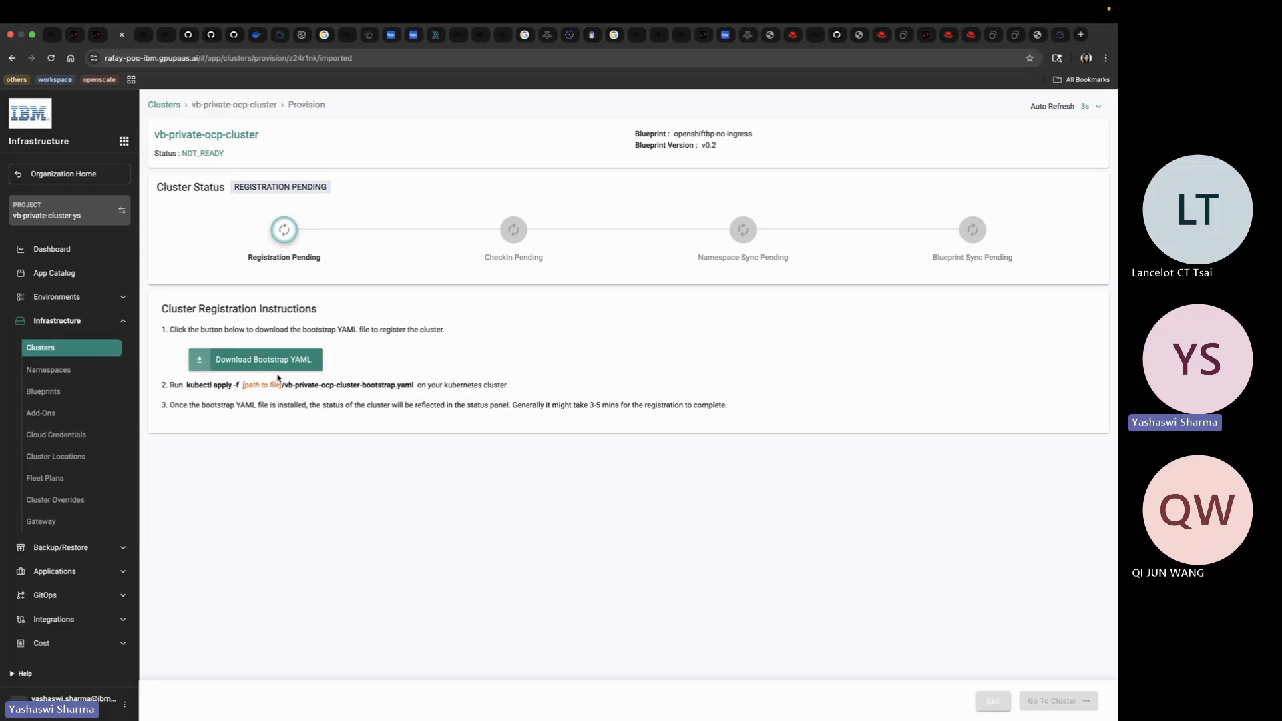
click(204, 364)
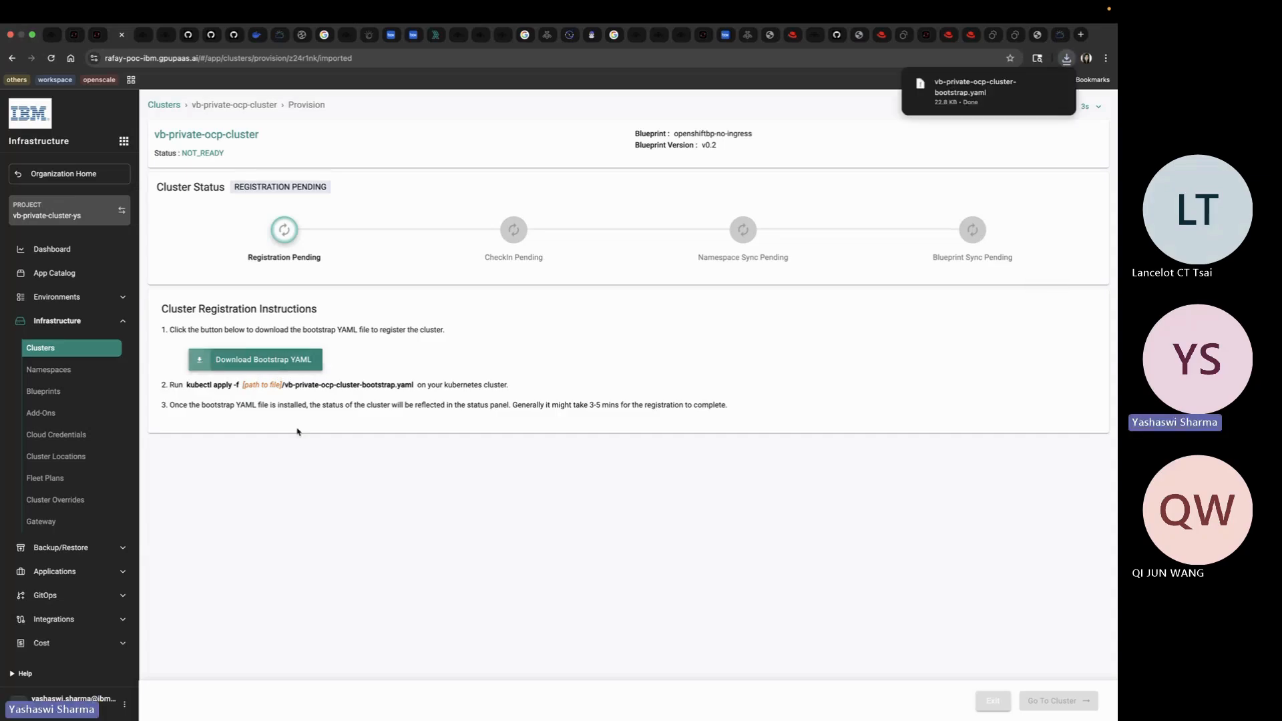
Step: Switch to the VS Code terminal, run kubectl apply -f vb-private-ocp-cluster-bootstrap.yaml, and check the cluster's provisioning status back in the browser
key(super+Tab)
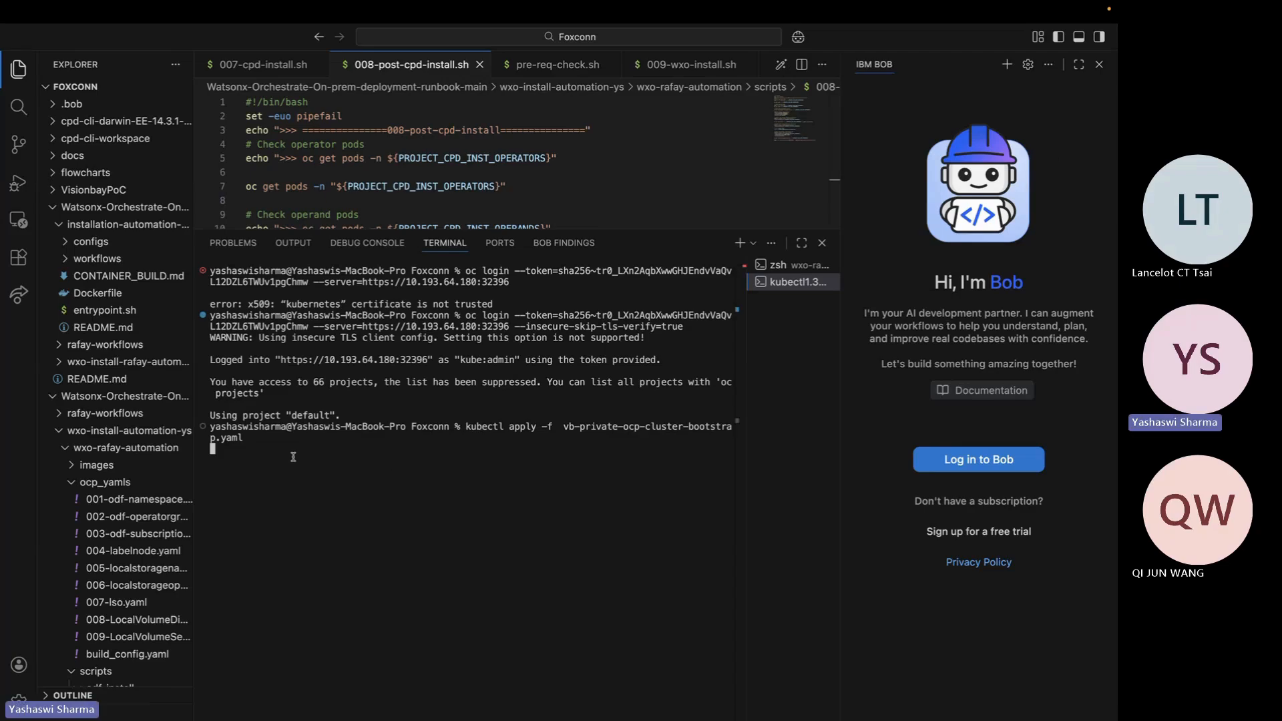
click(1099, 65)
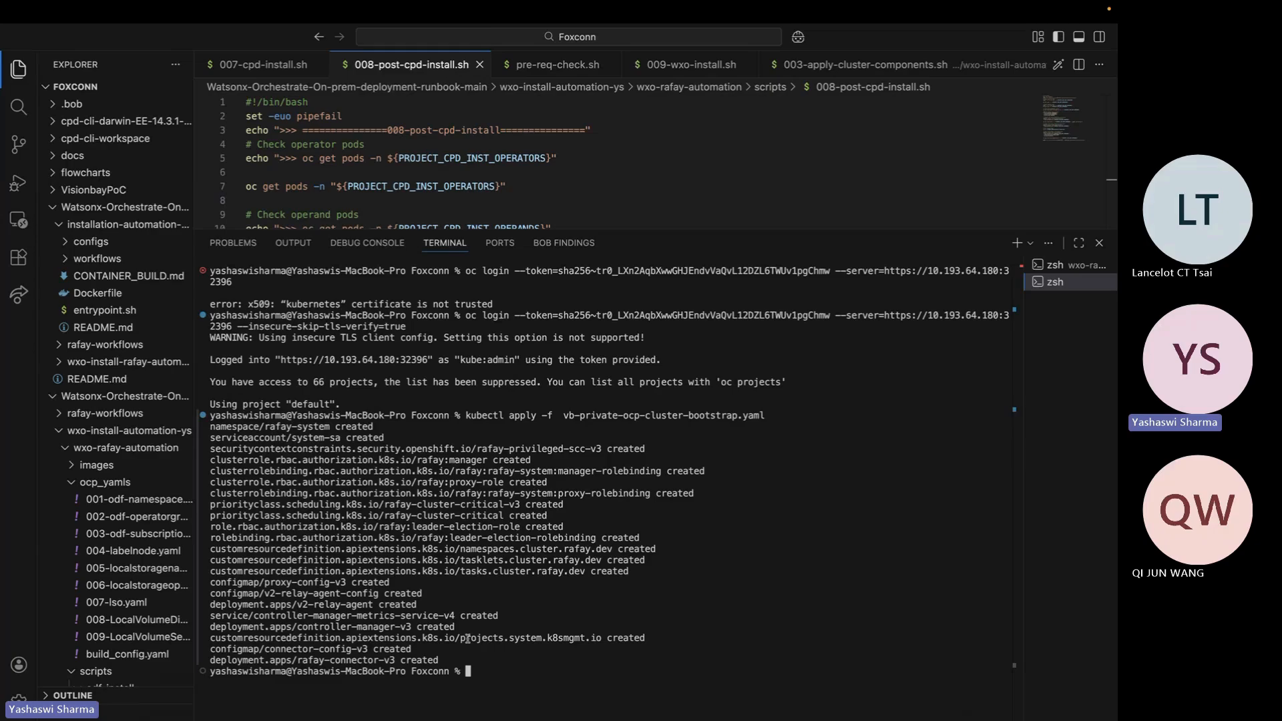
mouse_move(568, 719)
click(626, 704)
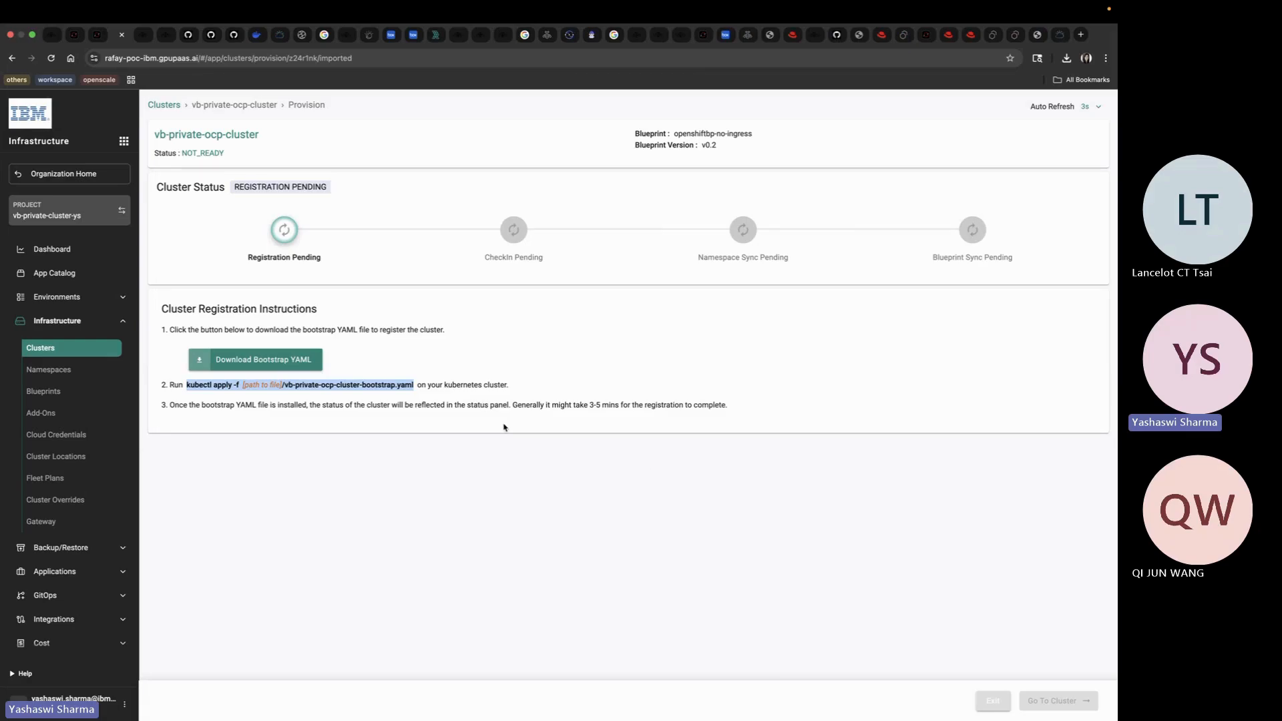
click(494, 459)
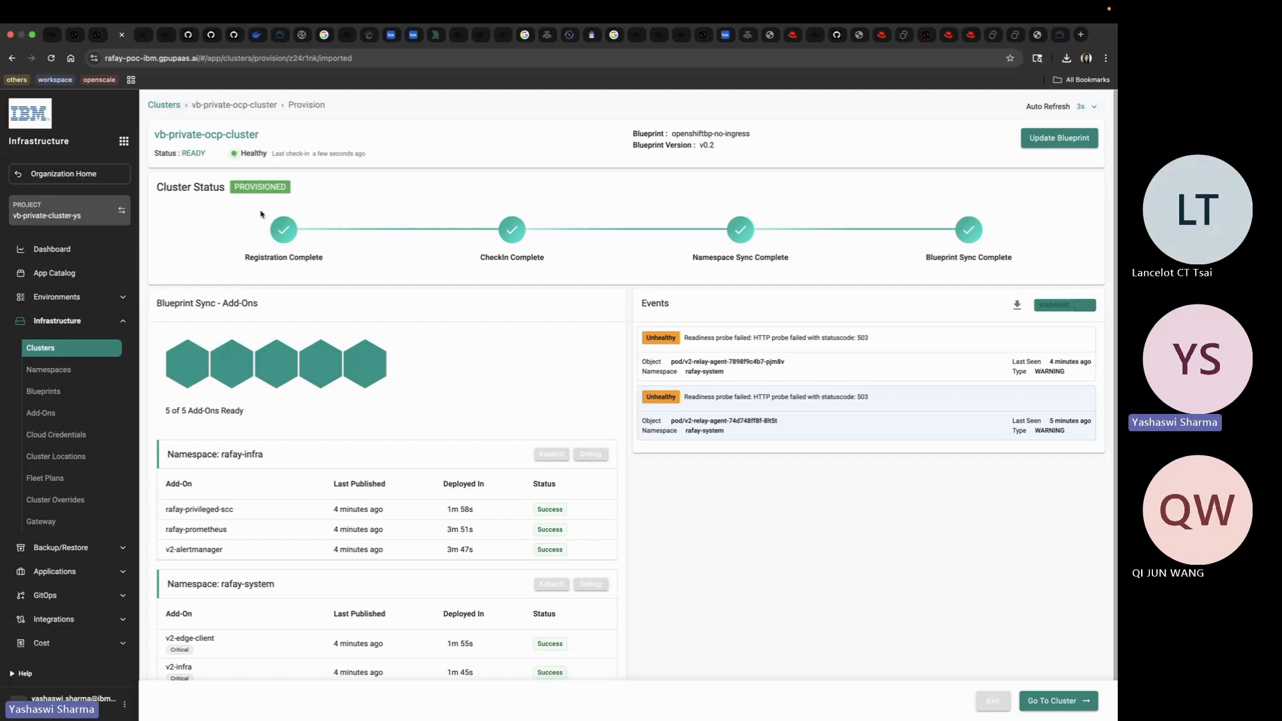
mouse_move(368, 386)
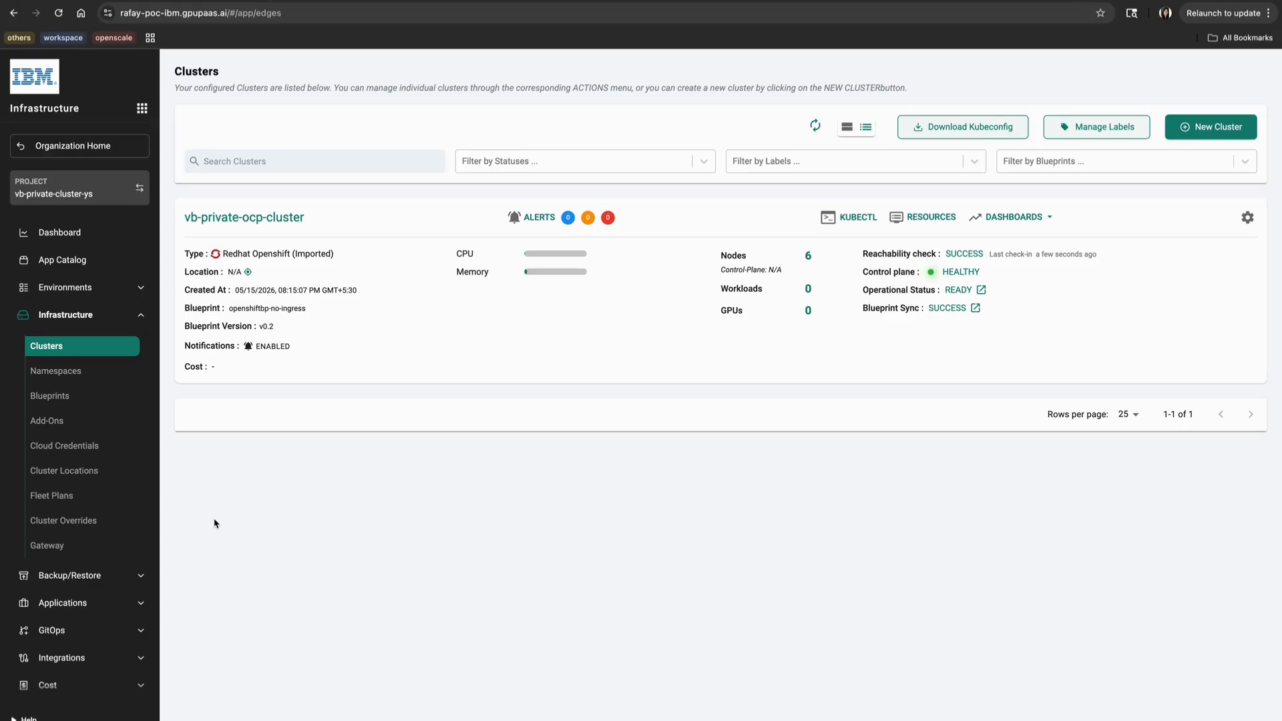
Step: Start a new GitOps agent in the project and enter gitops-agent-github-kubernetes as its name
click(66, 400)
click(67, 530)
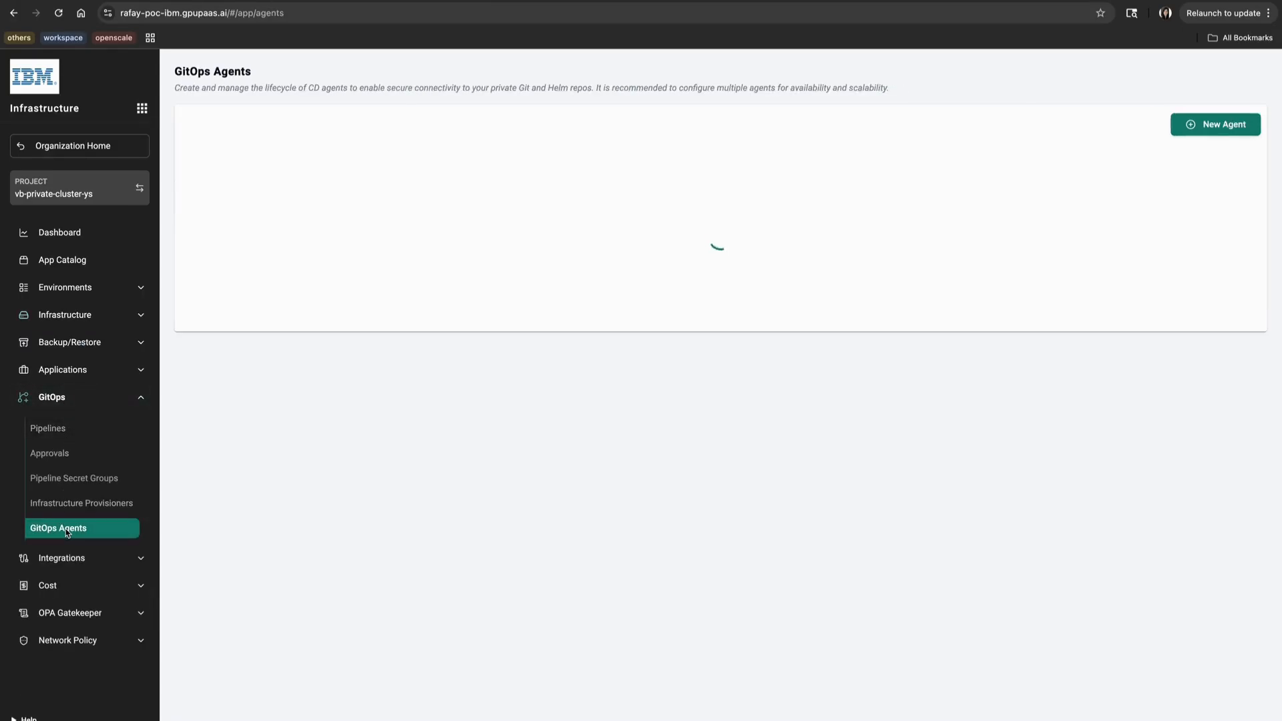
click(1194, 129)
click(515, 410)
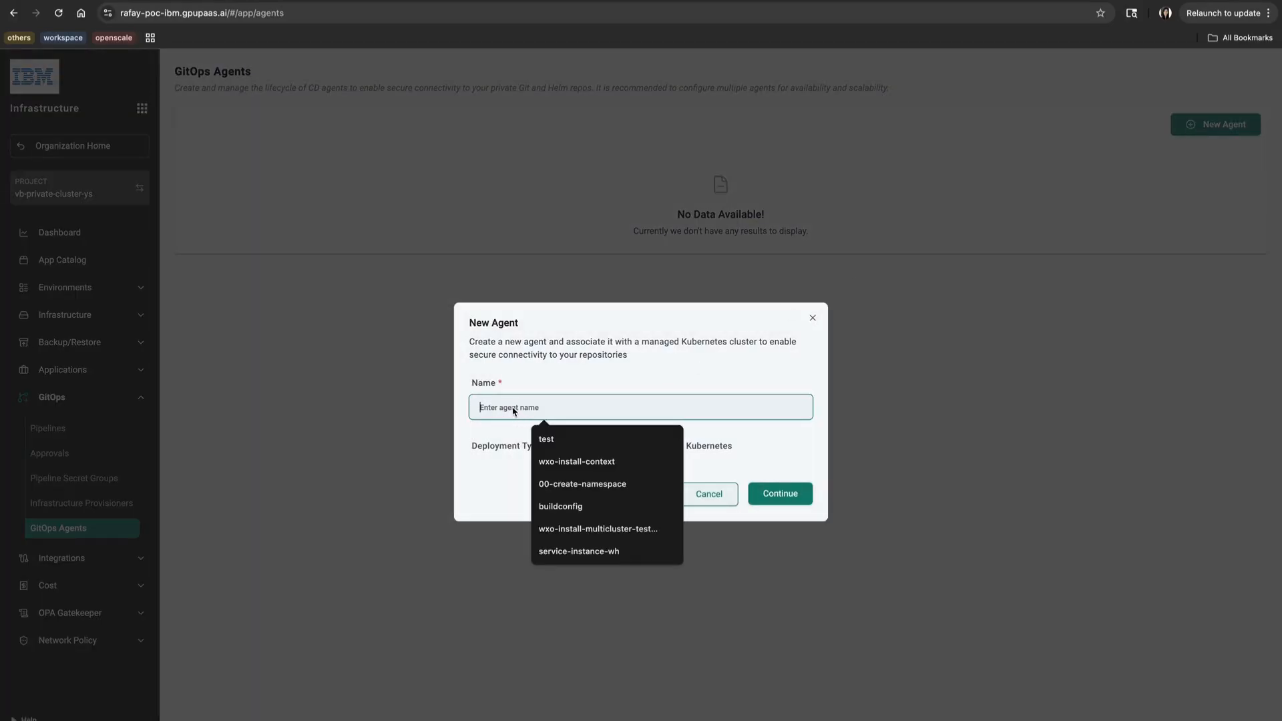
text(gitops-agent-github-kubernetes)
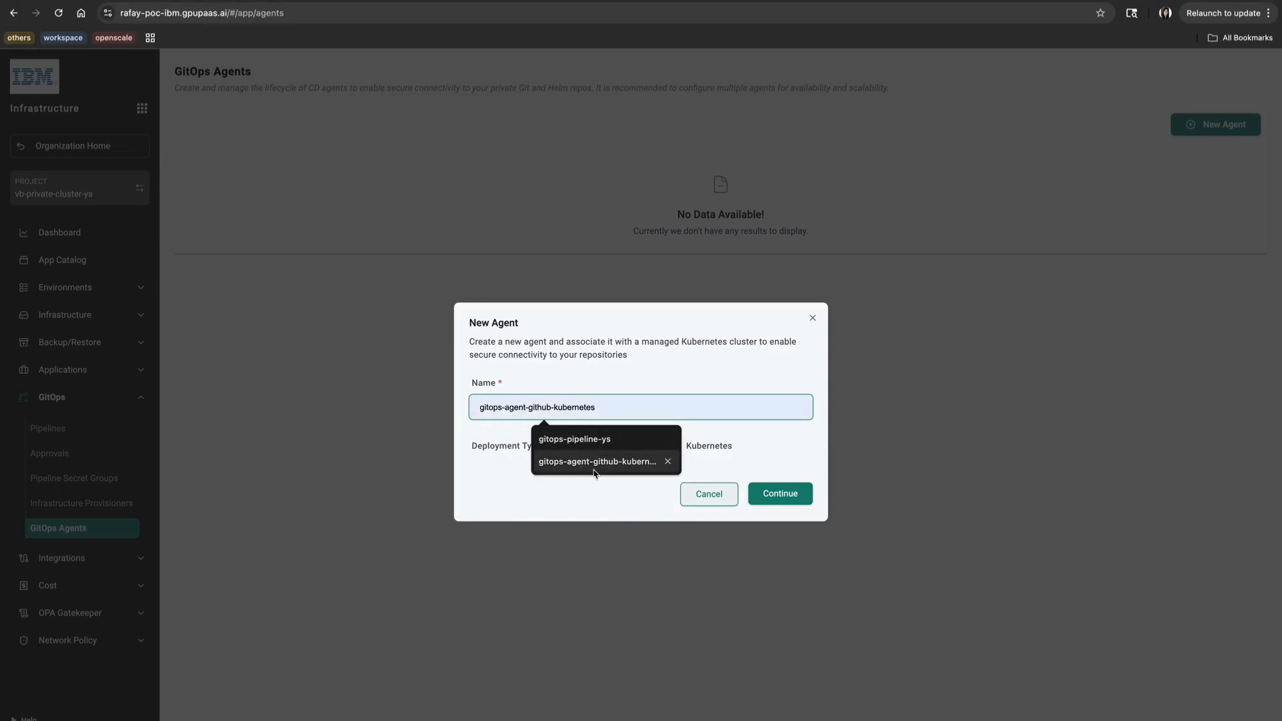
click(596, 463)
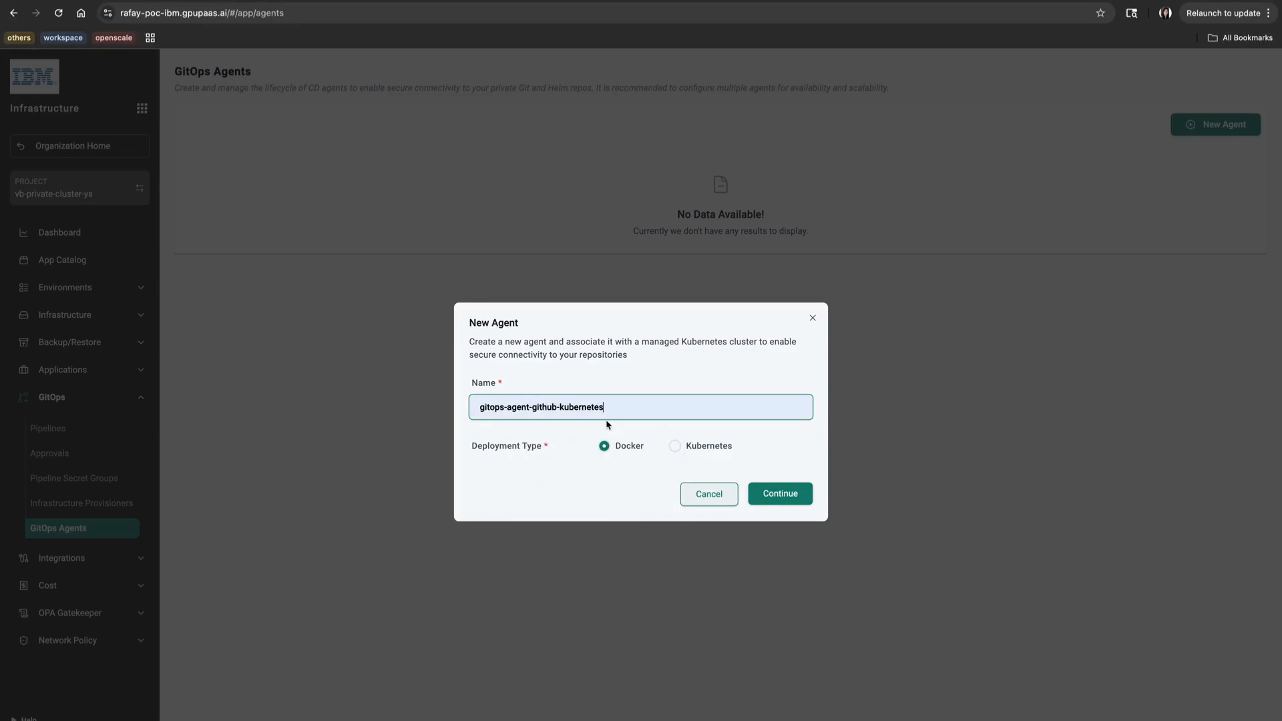
Step: Change the agent's name to gitops-agent-kubernetes-vb and create it with the Kubernetes deployment type on the vb-private-ocp-cluster cluster
double_click(544, 408)
key(BackSpace)
key(BackSpace)
click(674, 446)
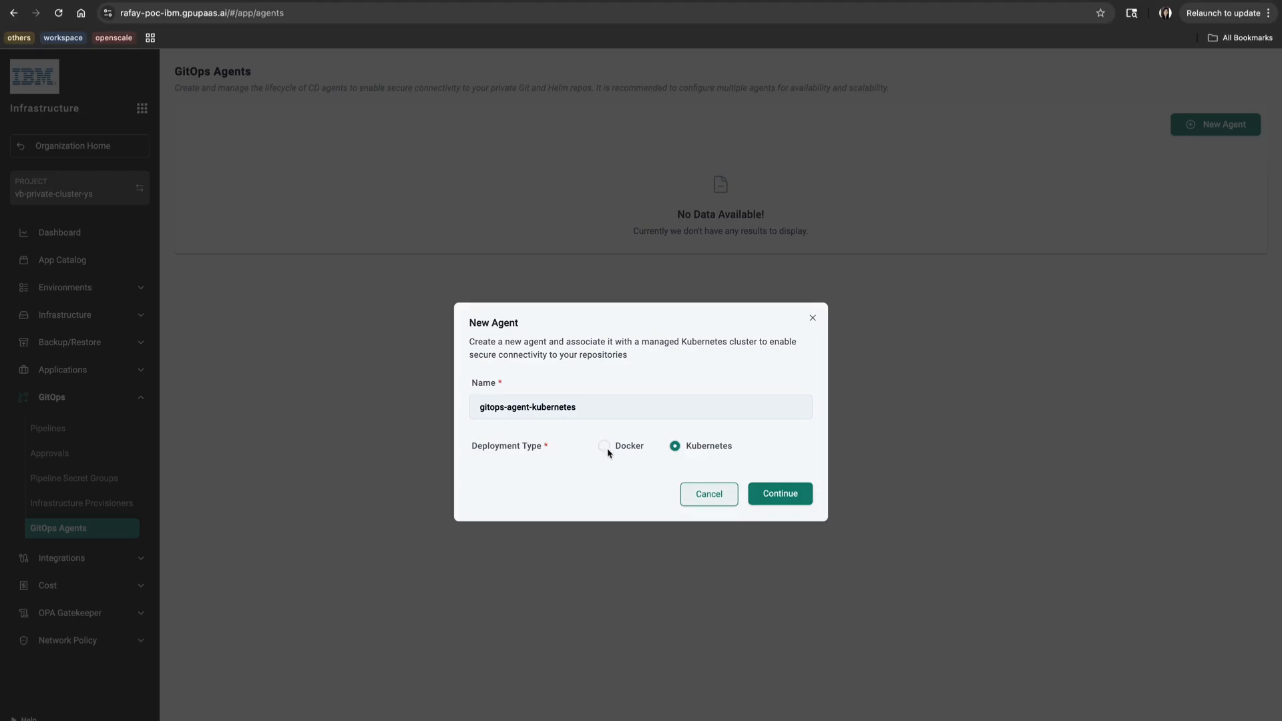
click(660, 415)
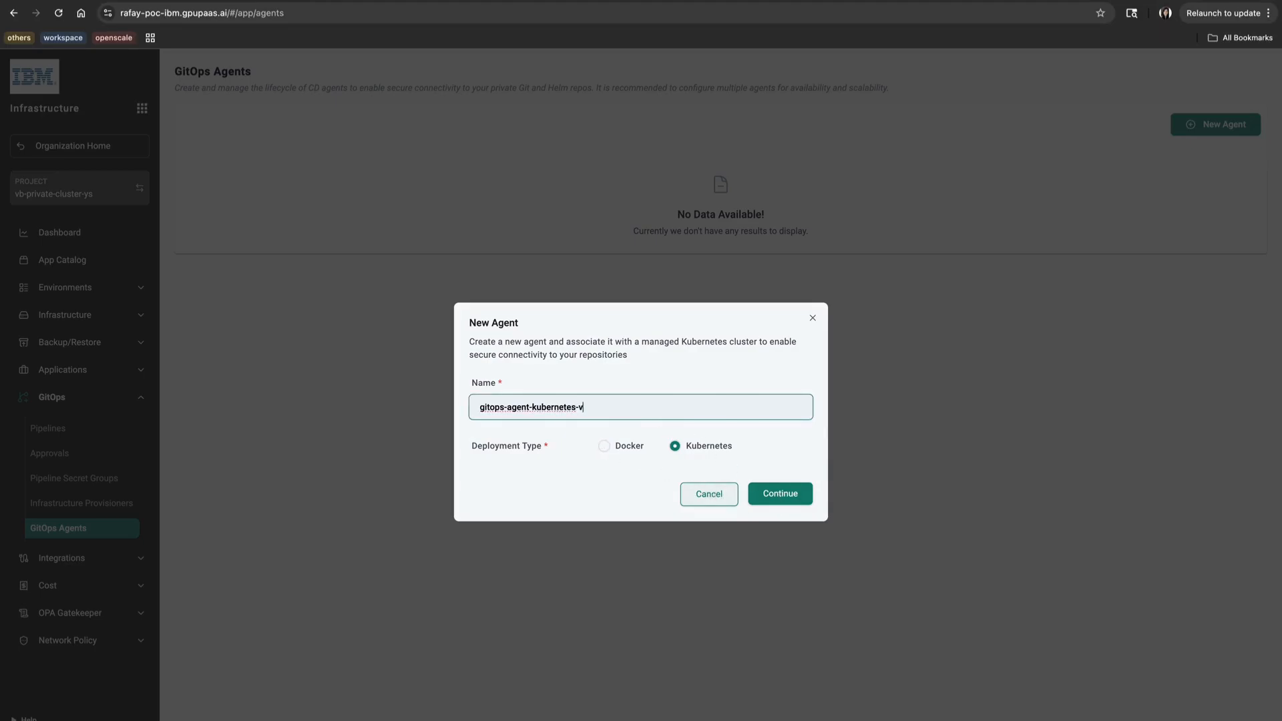
click(780, 495)
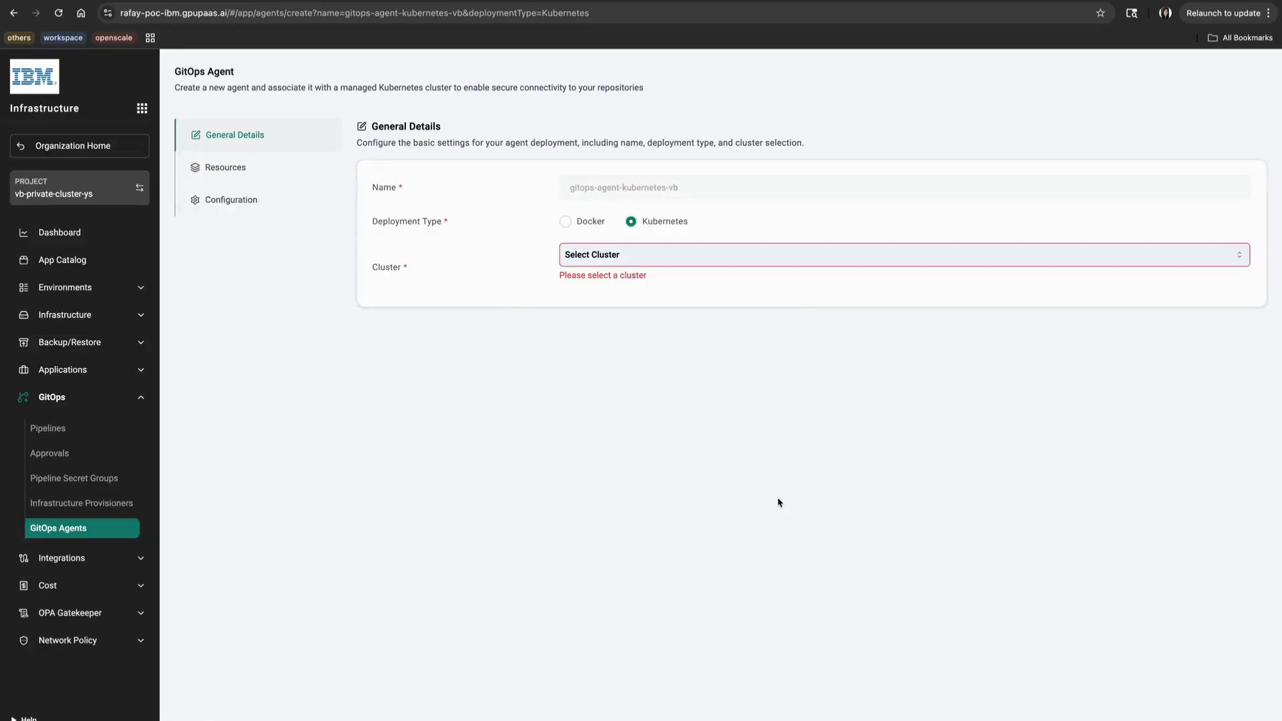
click(640, 258)
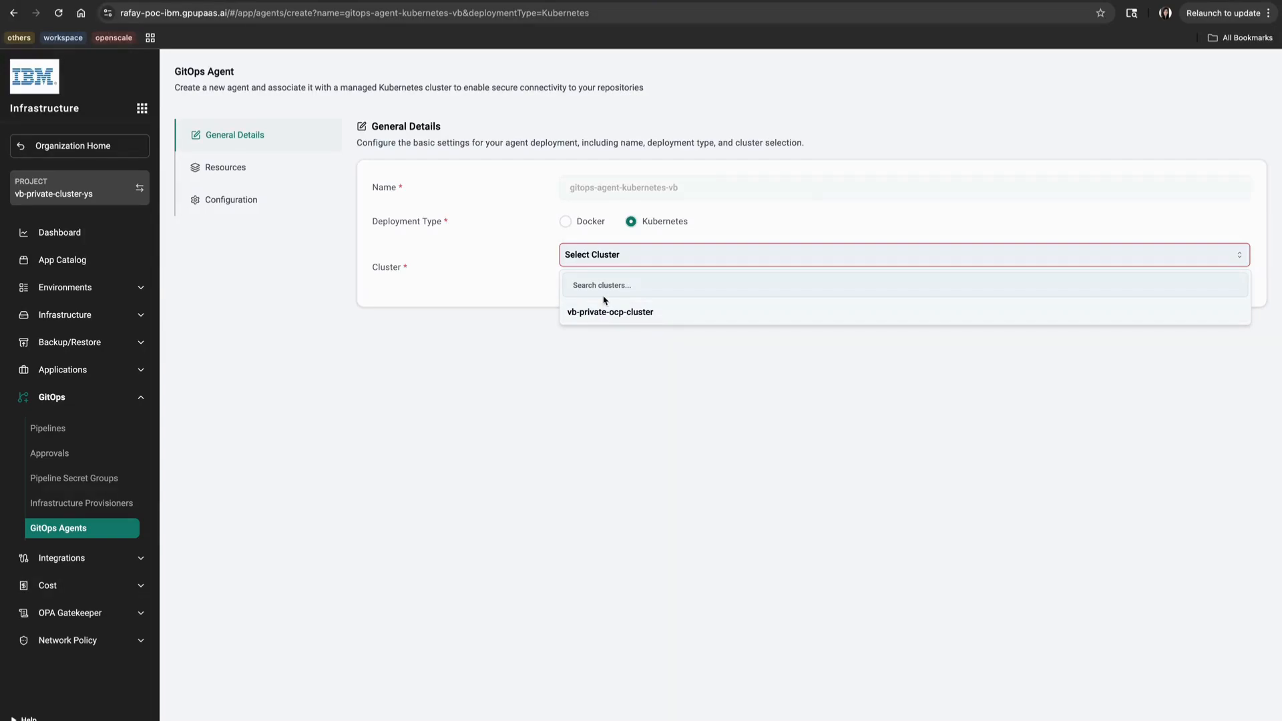
click(609, 314)
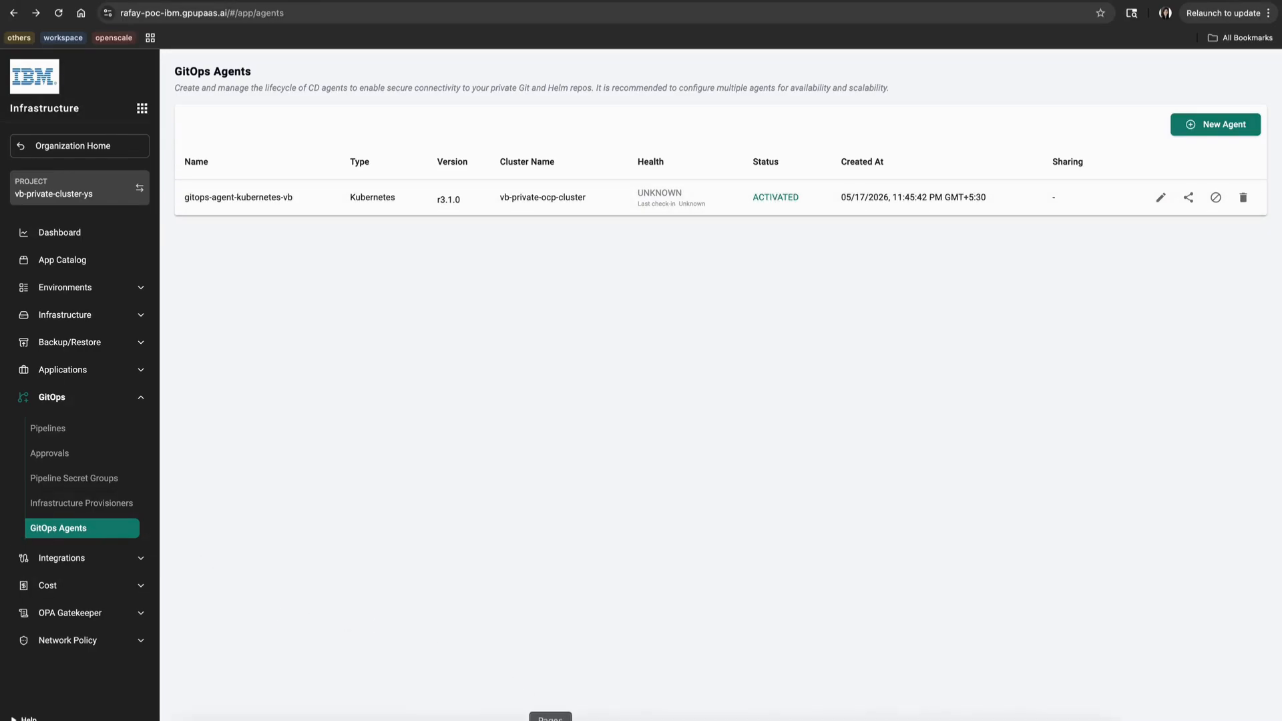
Step: Switch to the Red Hat OpenShift console and create a project with both name and display name set to rafay-vb
click(591, 713)
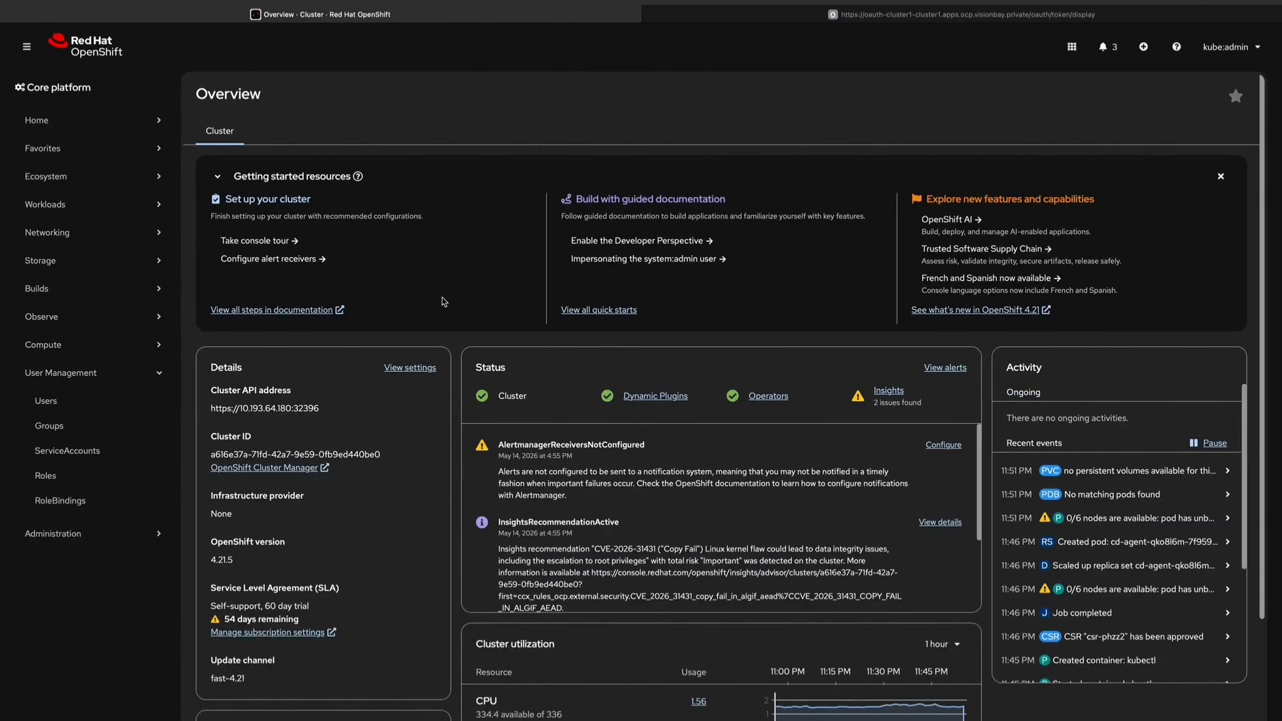
click(135, 127)
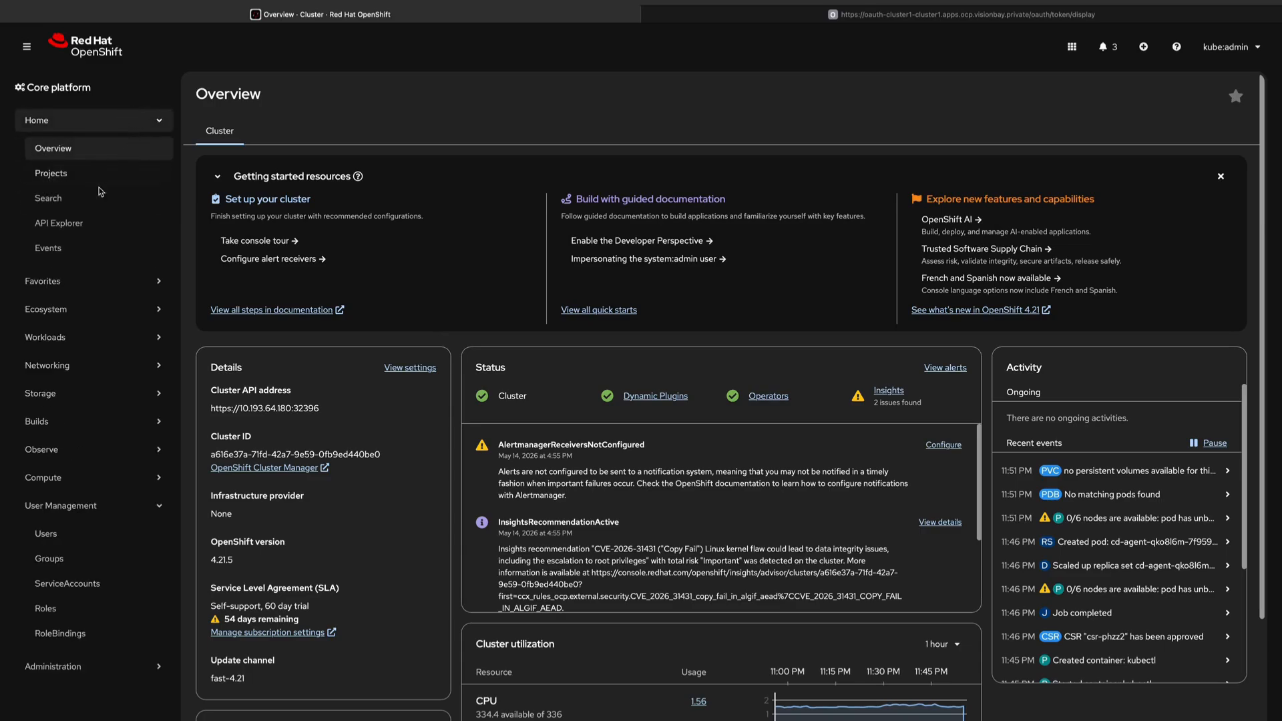
click(50, 173)
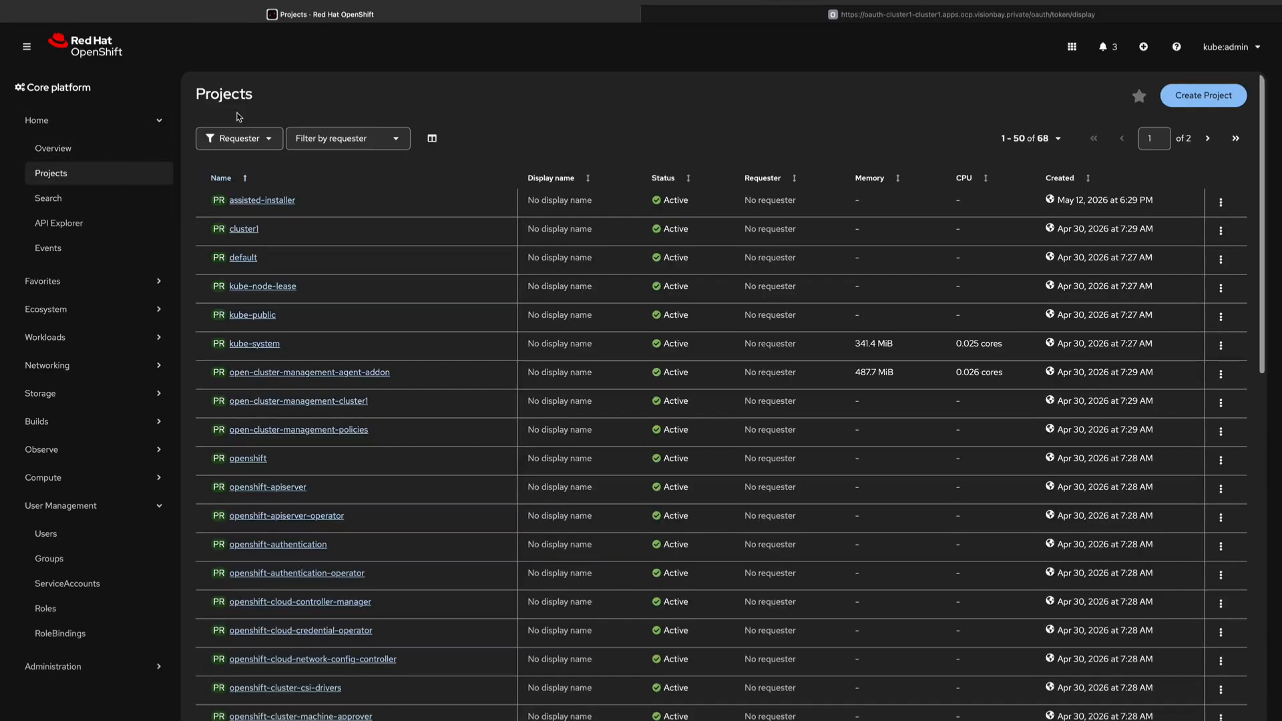
click(1188, 95)
click(621, 362)
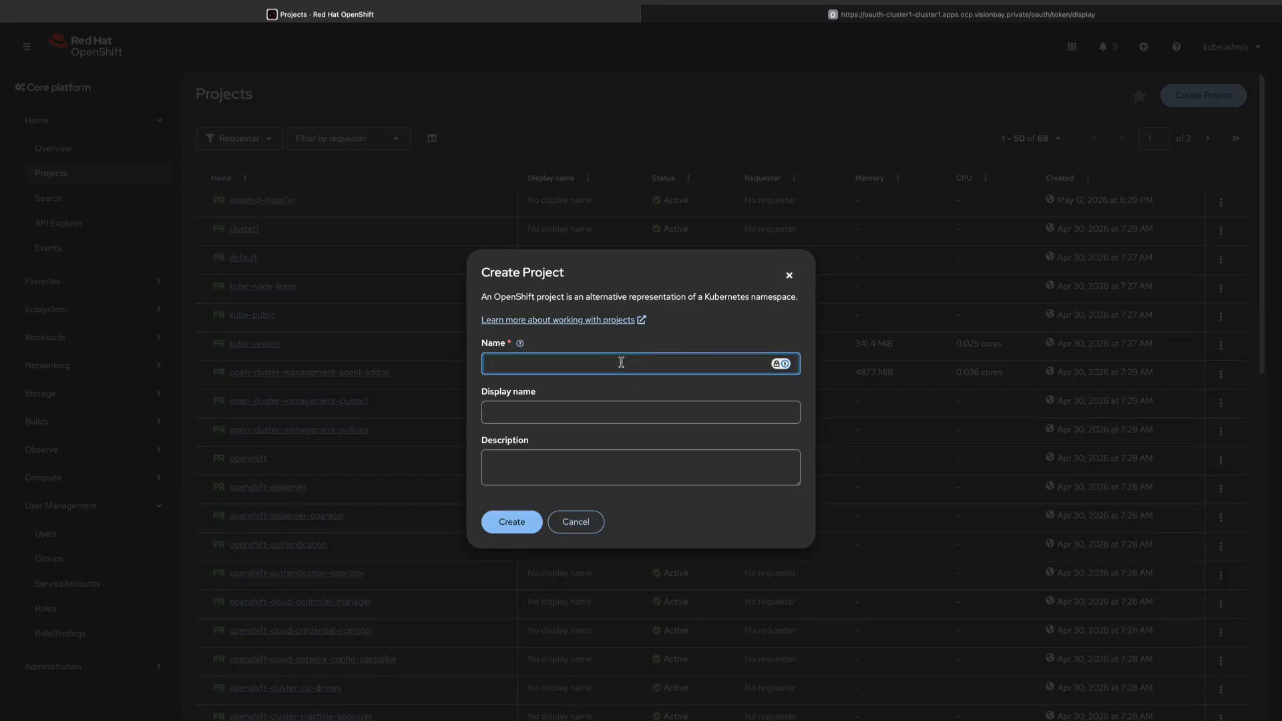
text(rafay)
click(501, 376)
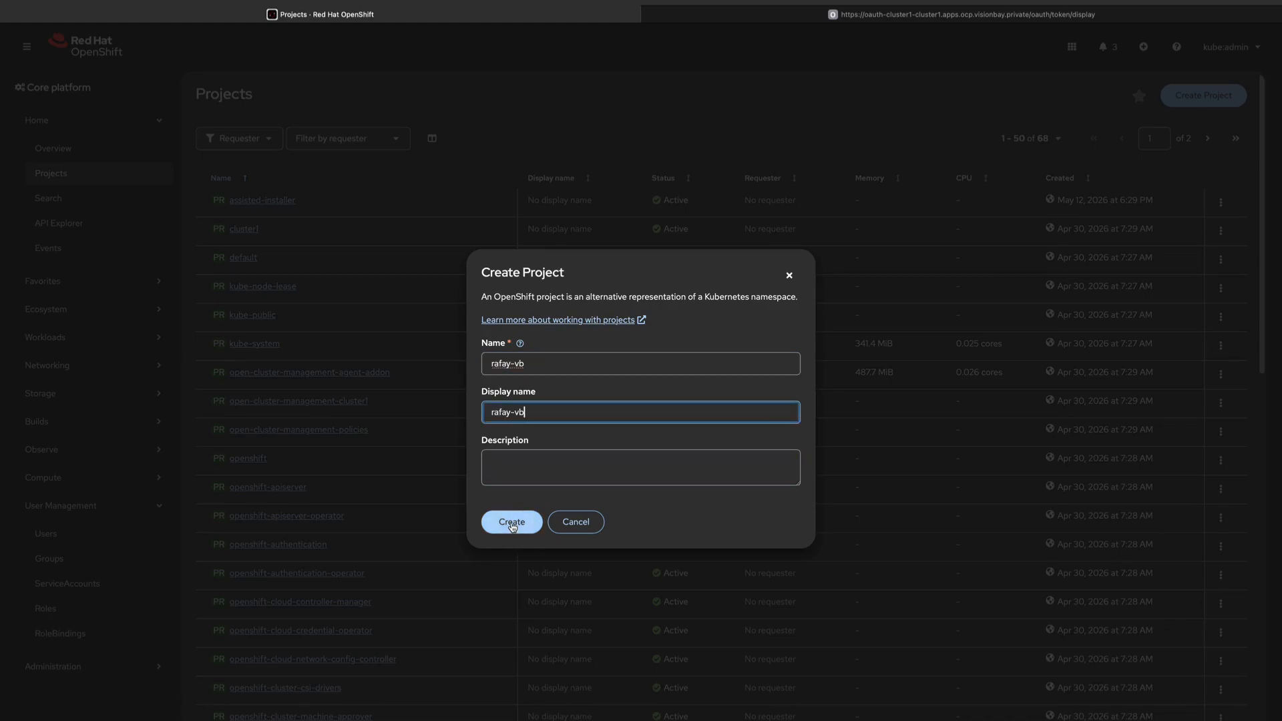
click(511, 523)
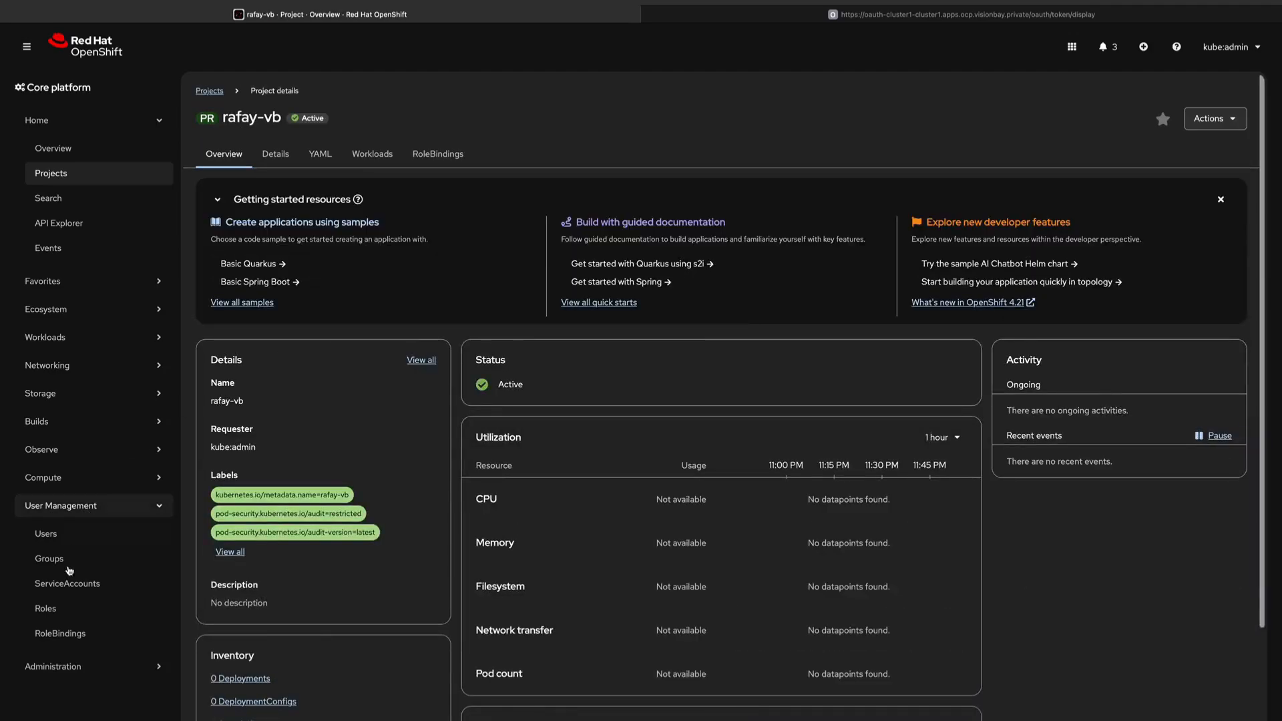
Step: Create a ServiceAccount named rafay-vb-sa in the rafay-vb namespace
click(59, 584)
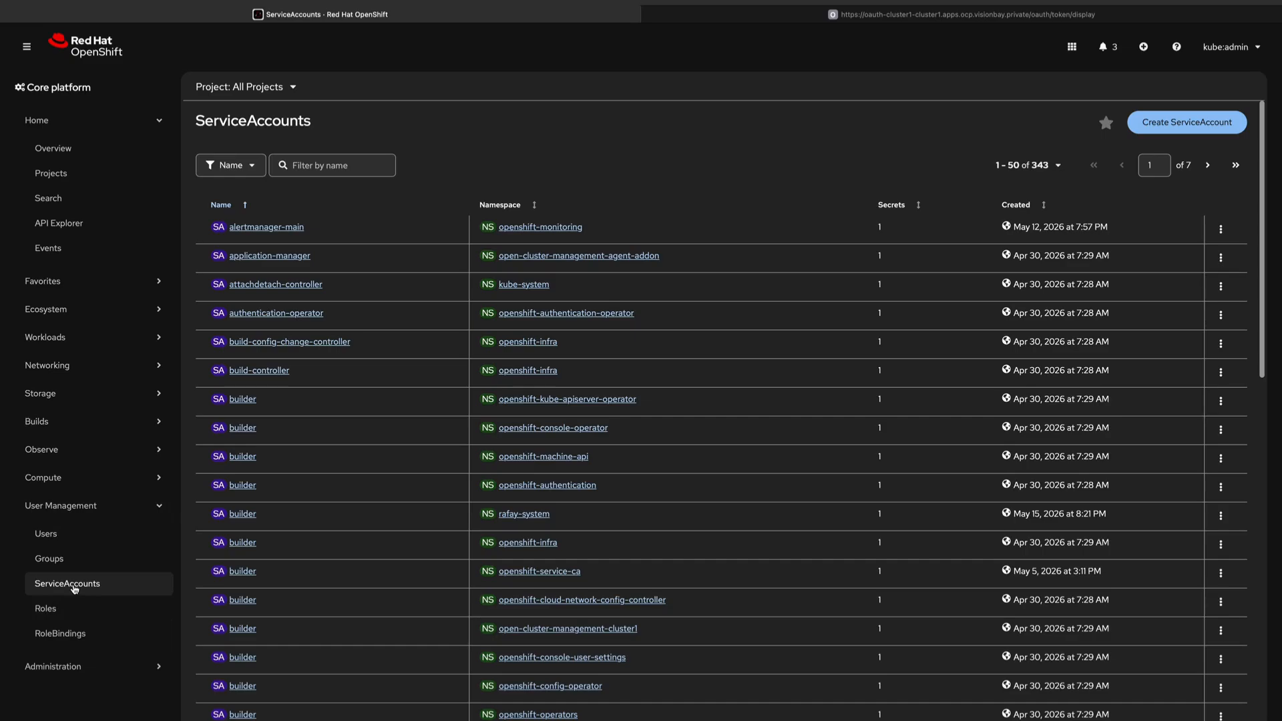
click(1168, 125)
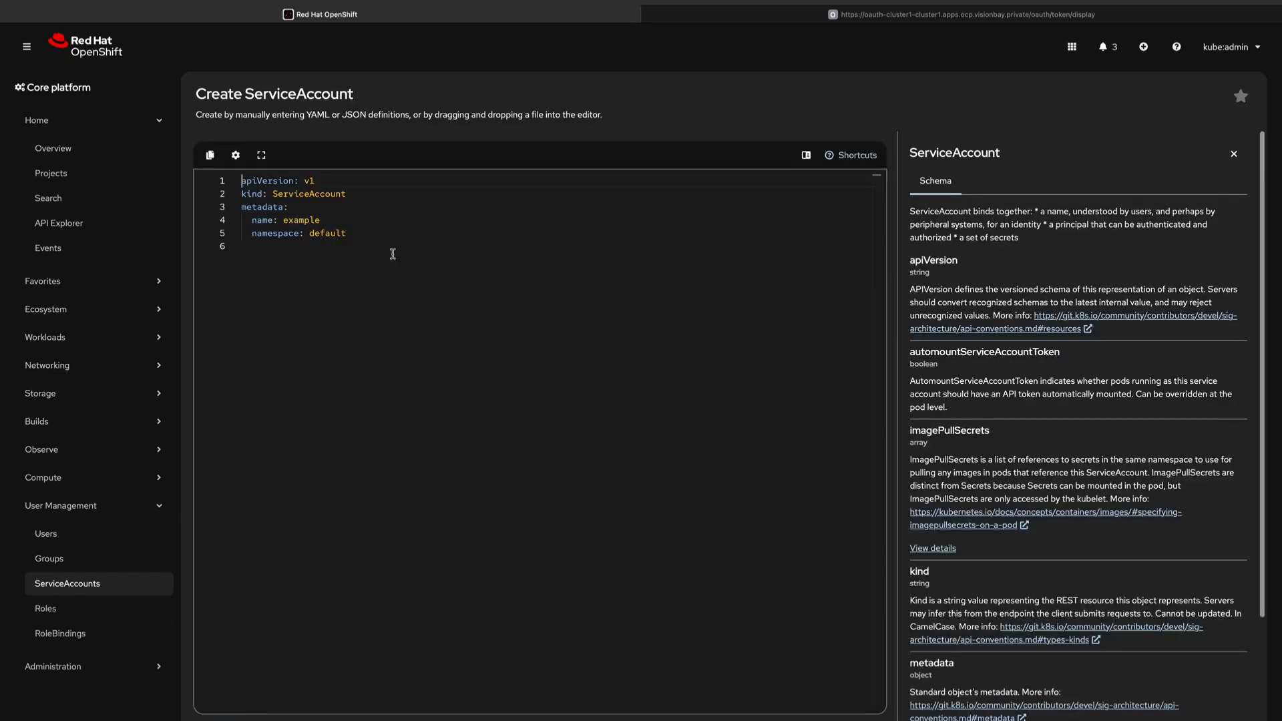
double_click(301, 221)
text(rafay)
text(-)
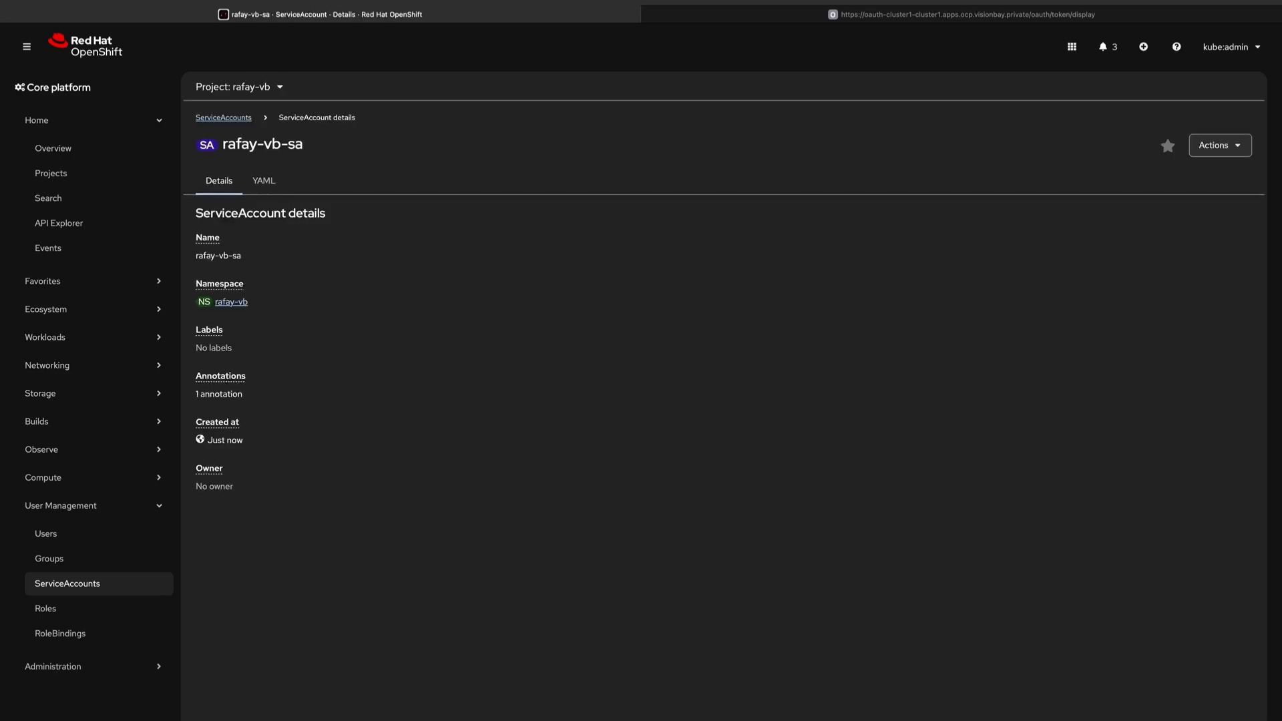
Step: Create a cluster-wide role binding named rafay-vb-rb that grants cluster-admin to the rafay-vb-sa ServiceAccount in the rafay-vb namespace
click(92, 639)
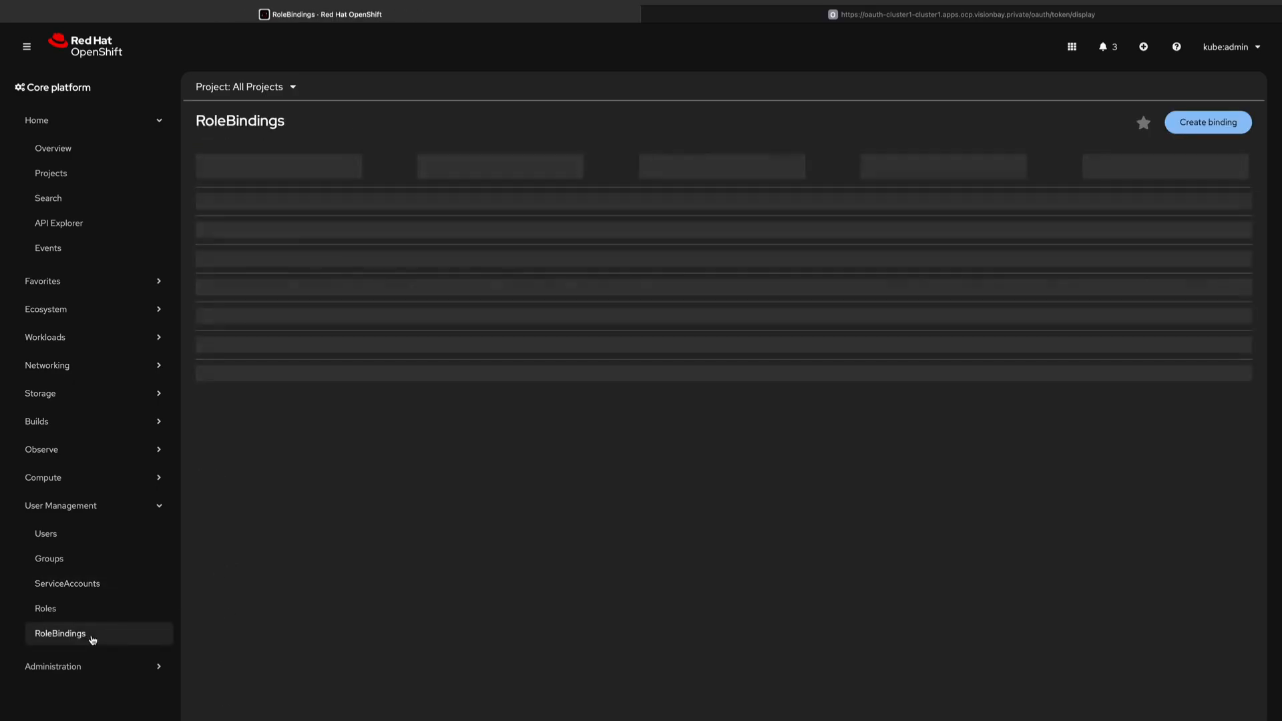
click(1190, 130)
click(440, 321)
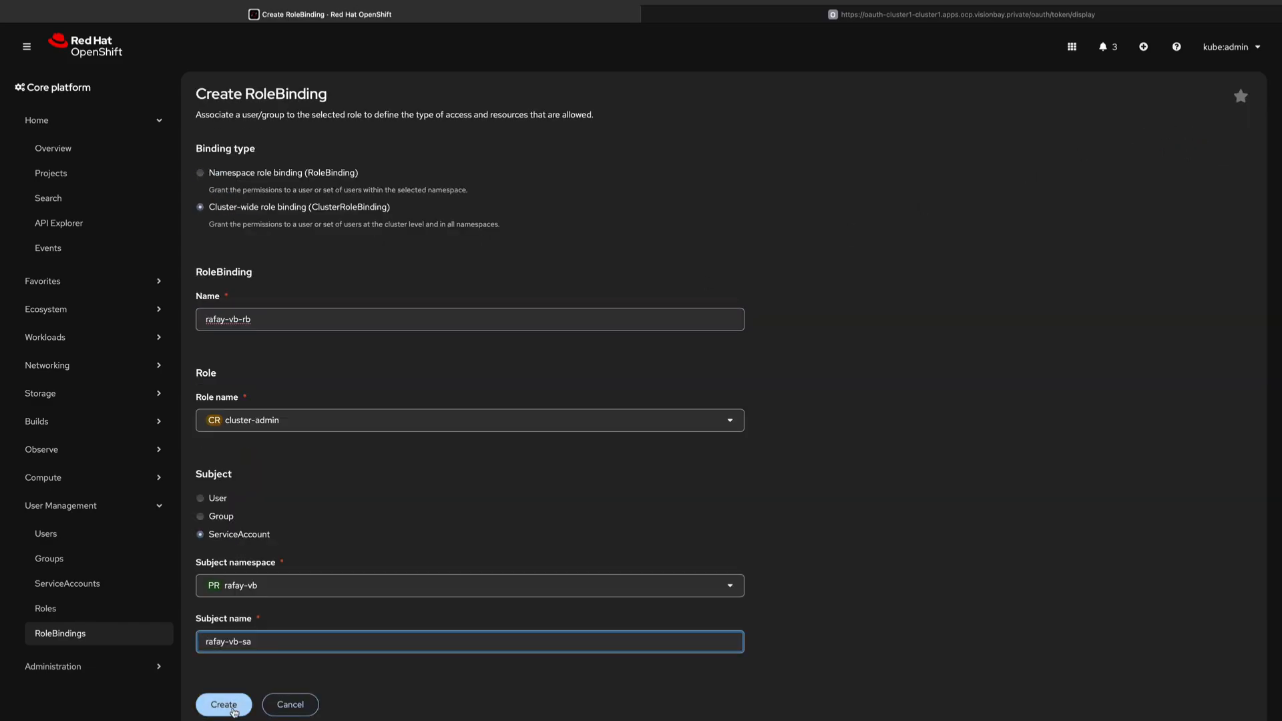
click(227, 706)
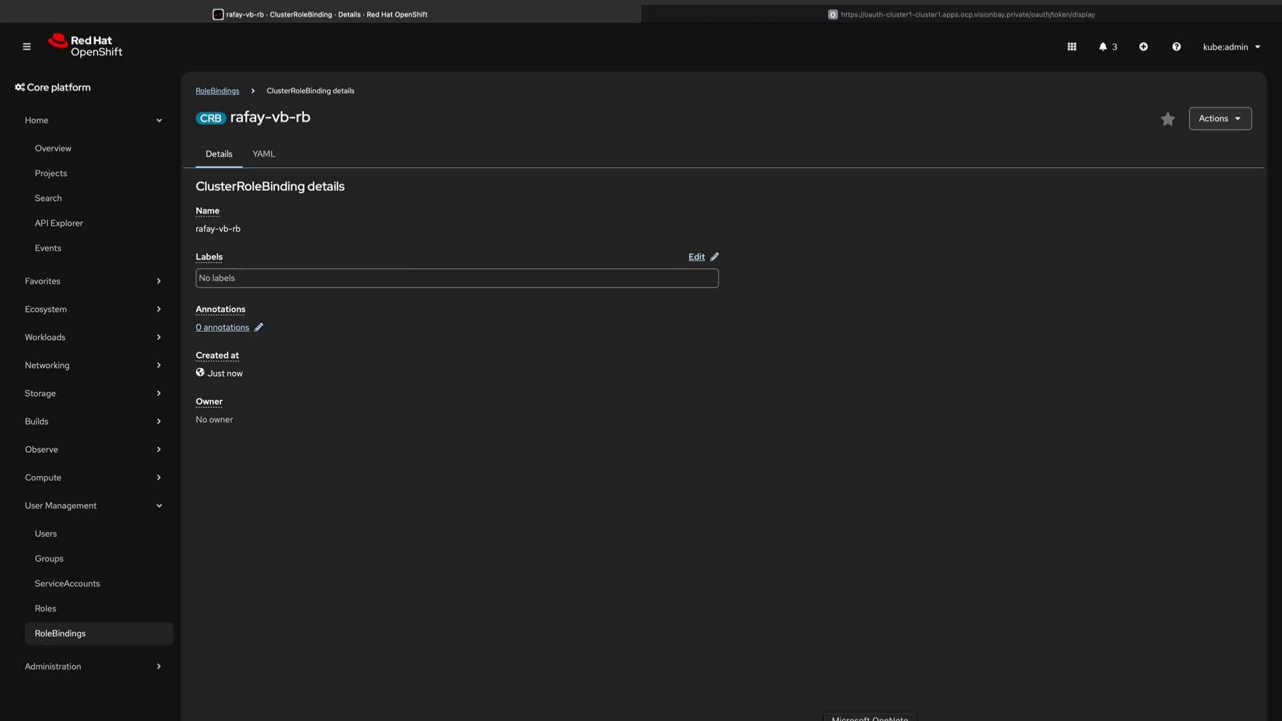
Step: Switch to the OneNote deployment notes and review them from the OpenShift service account instructions to Step 4, Create Dockerfile
click(871, 720)
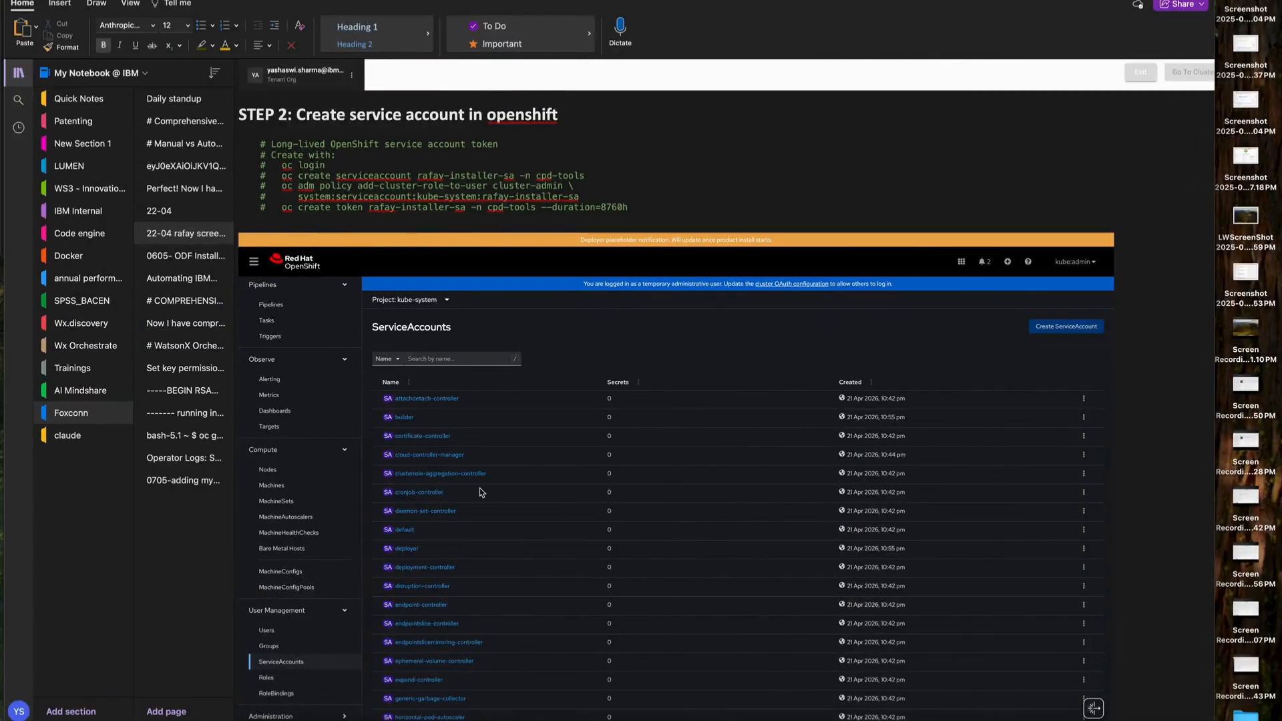
scroll(480, 493, down, 5)
scroll(481, 493, down, 5)
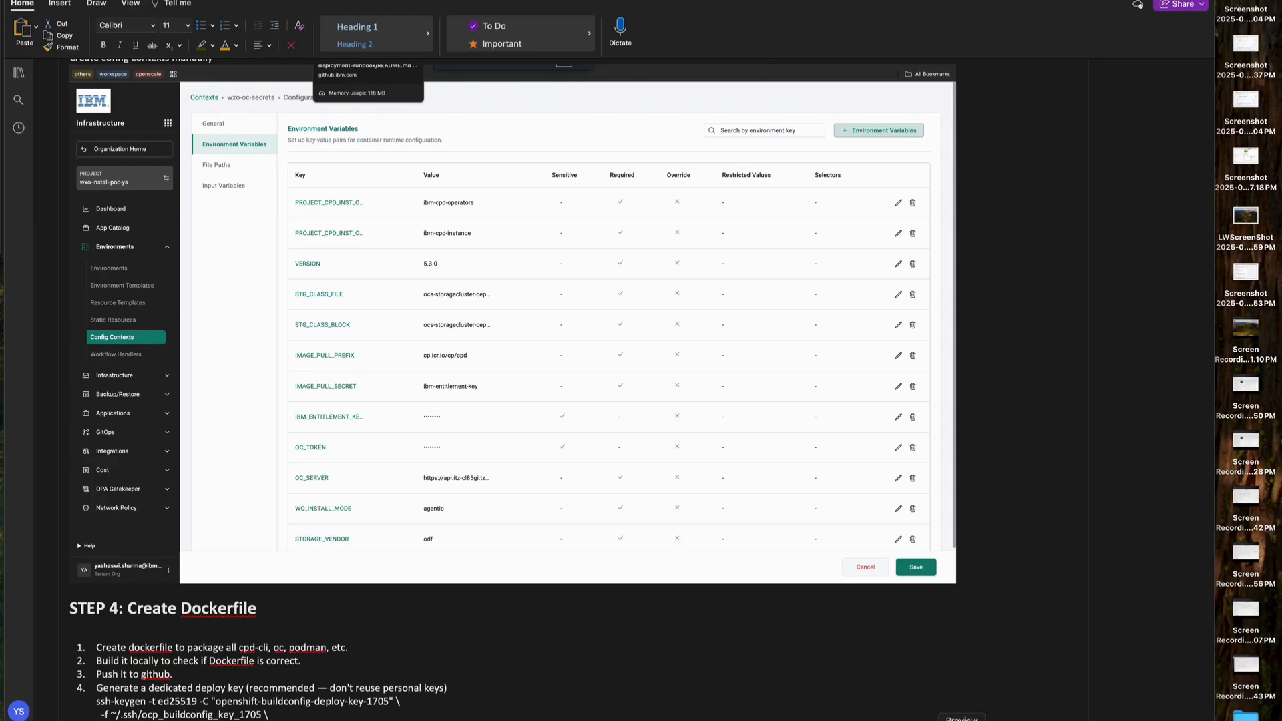
Step: Switch to the code editor, open the Dockerfile in wxo-rafay-automation, and close the terminal to examine the whole file
key(super+Tab)
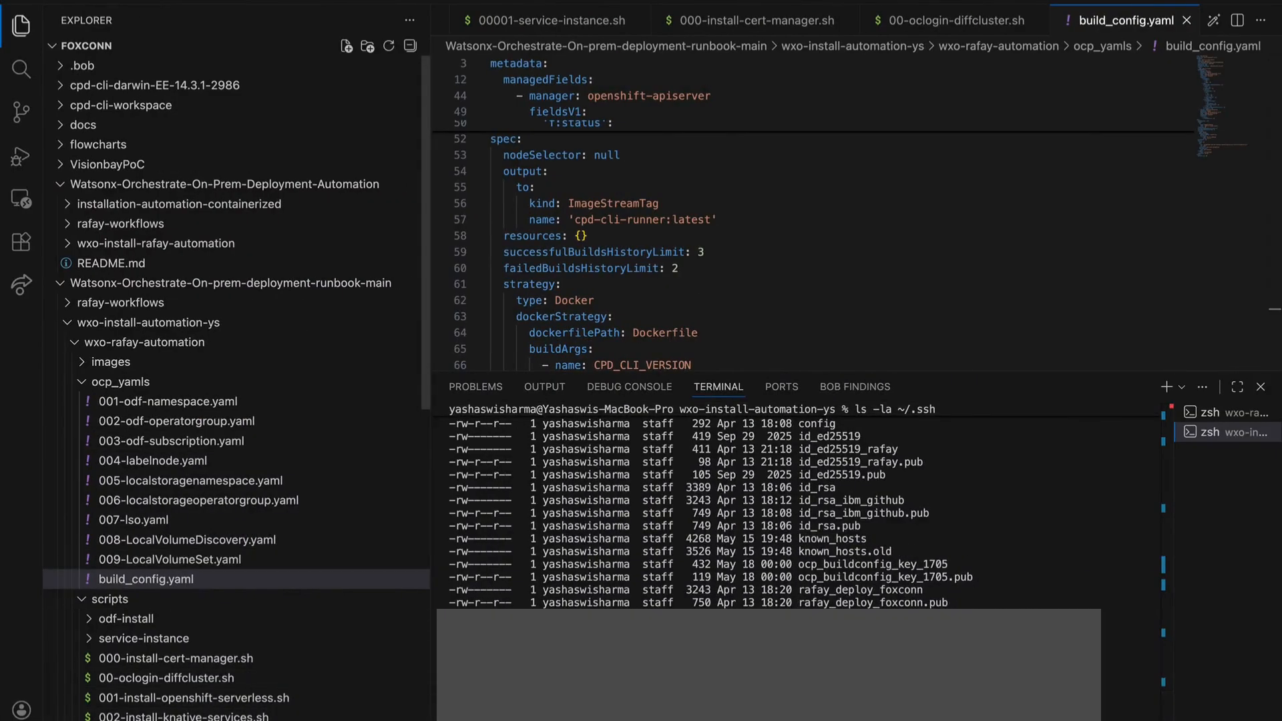
scroll(201, 539, down, 10)
click(119, 551)
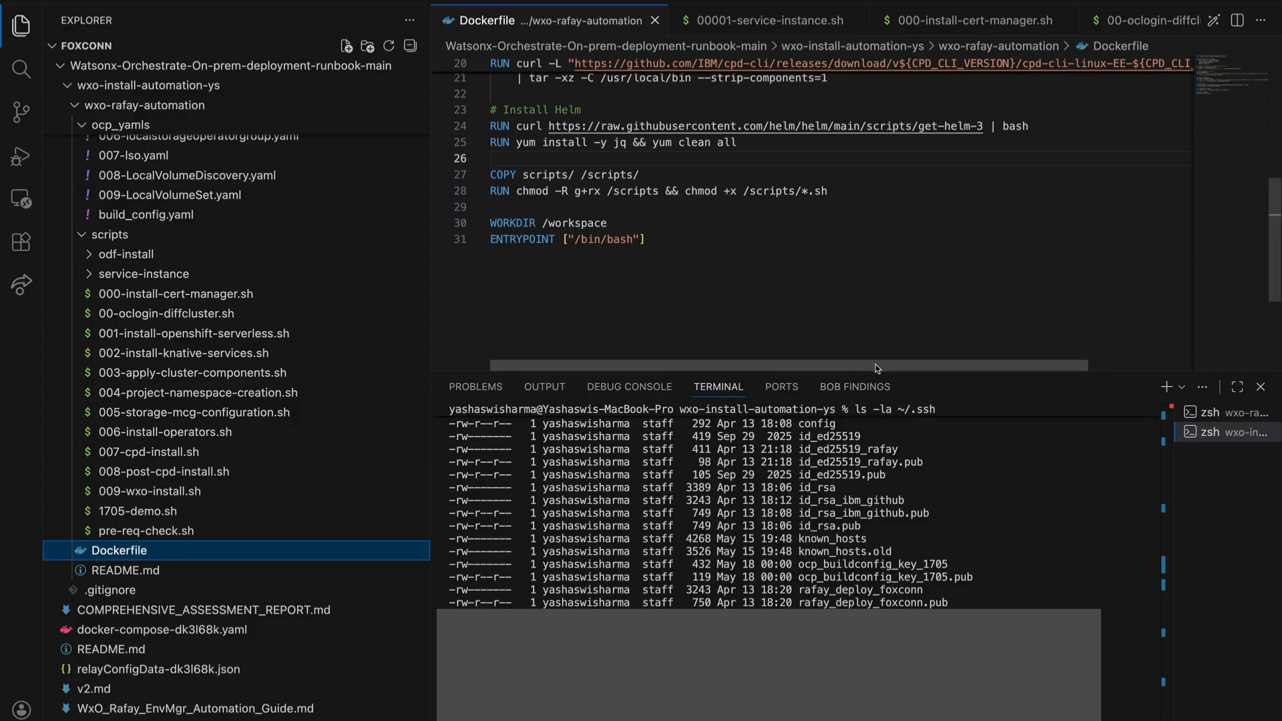
scroll(858, 299, up, 7)
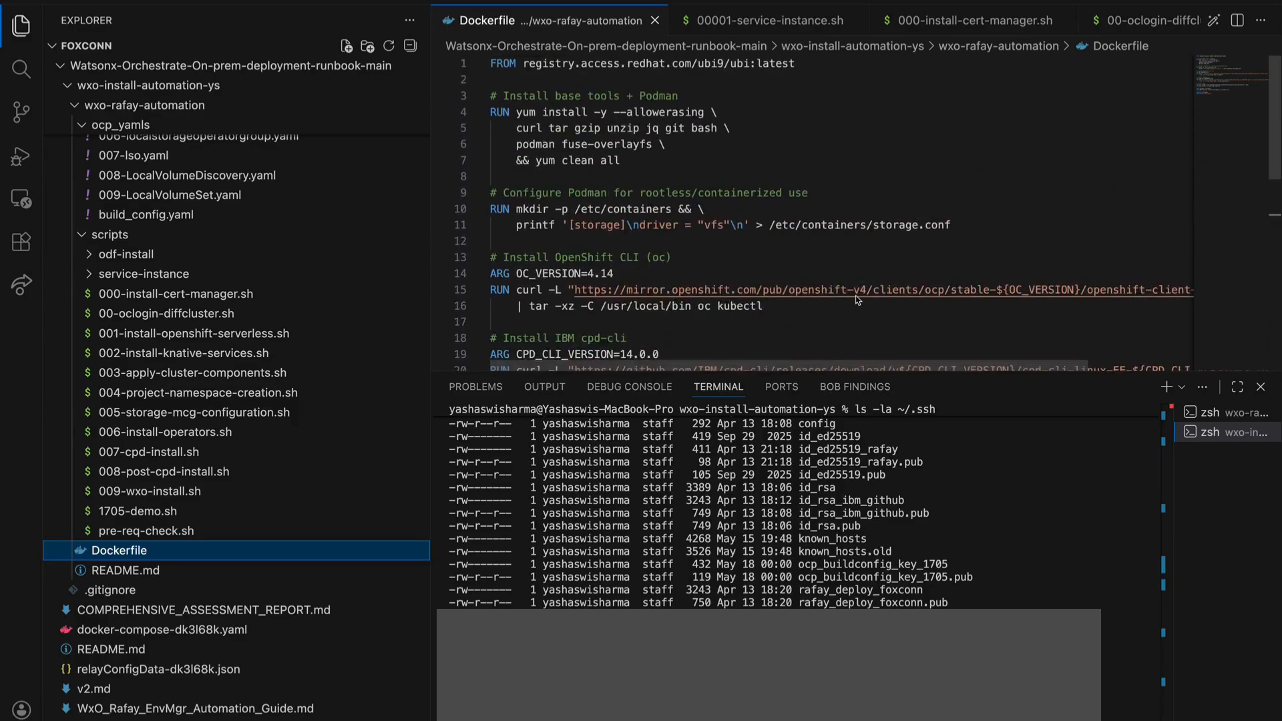
click(1259, 387)
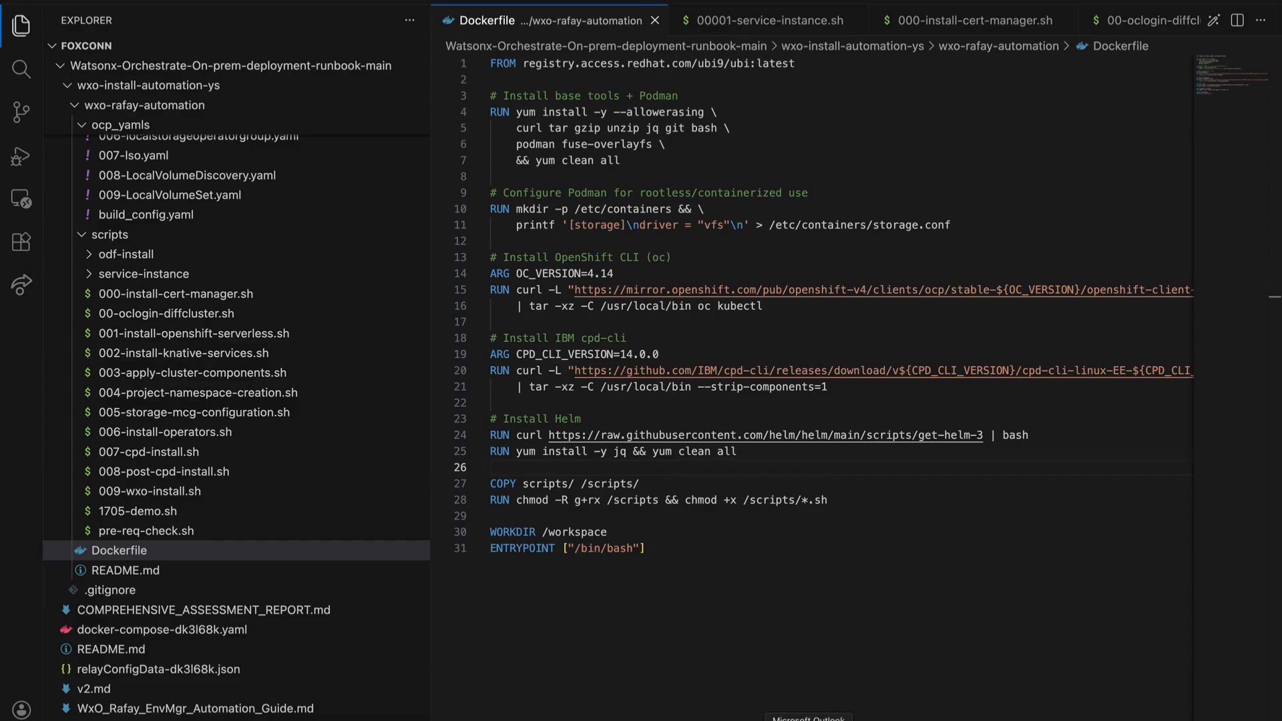
Step: Return to the OneNote notes and highlight the ssh-keygen command for the dedicated deploy key under Step 4
click(870, 720)
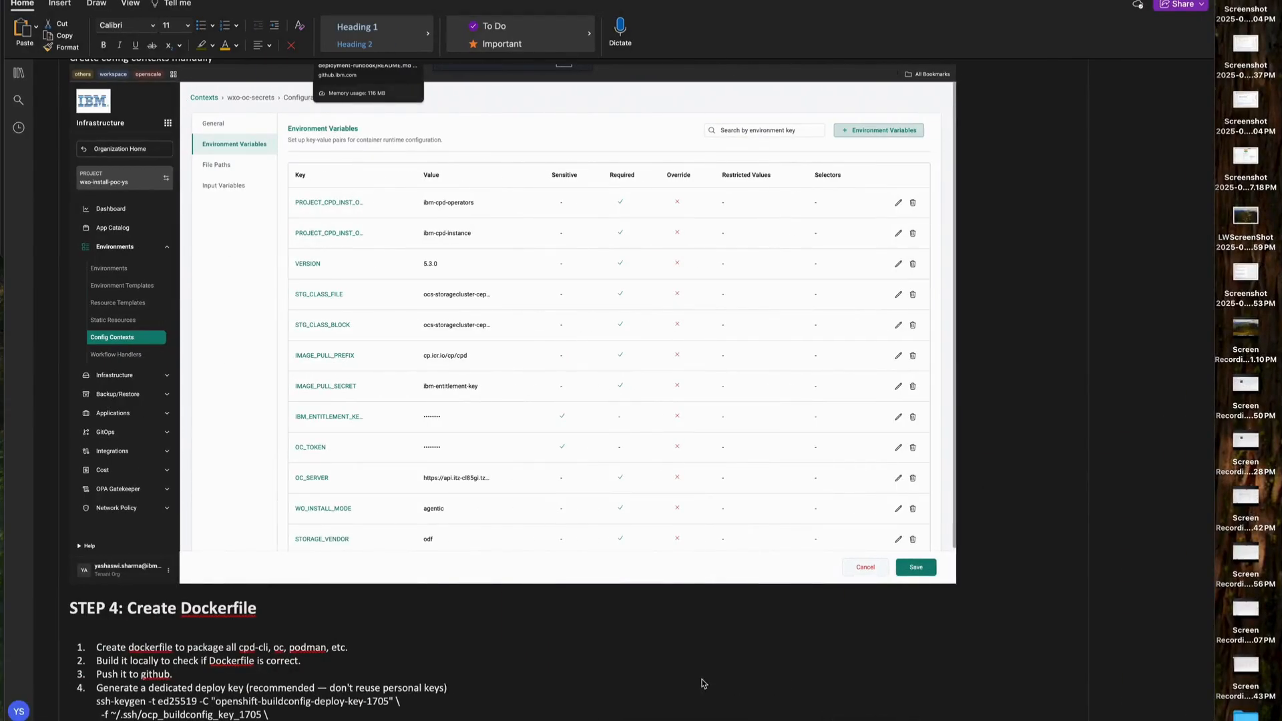
scroll(587, 651, down, 5)
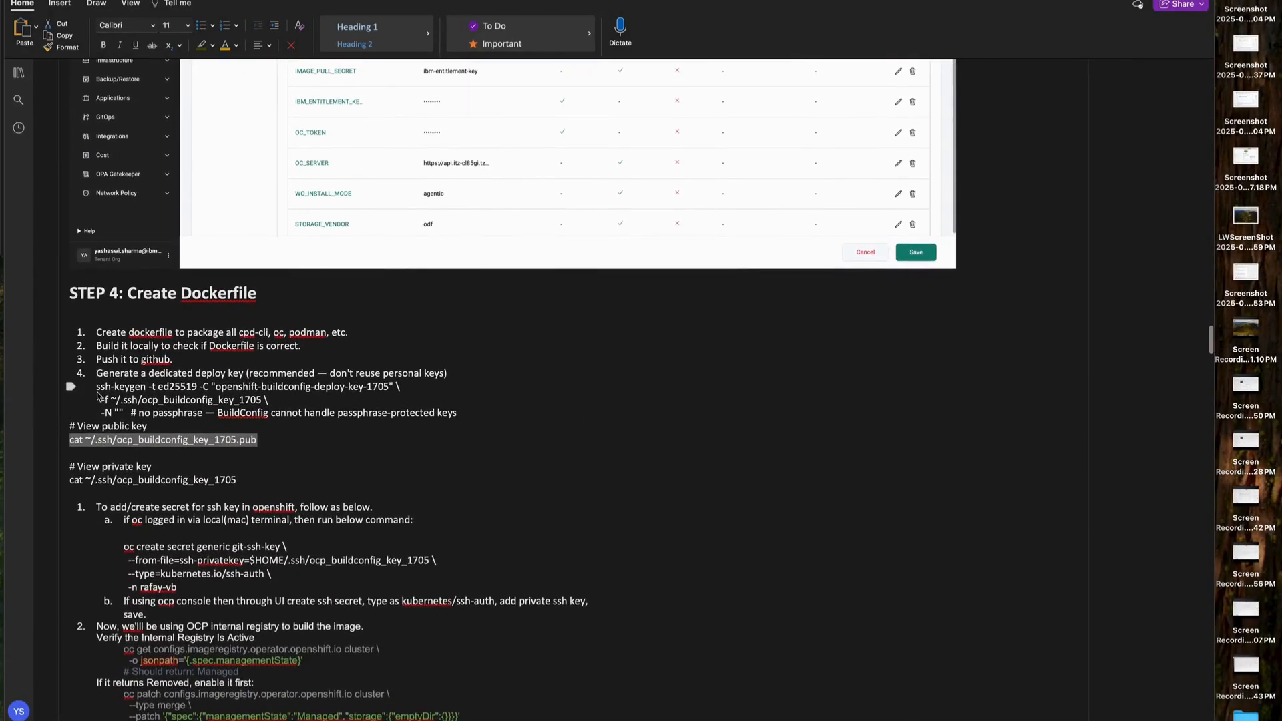
drag(96, 386, 164, 421)
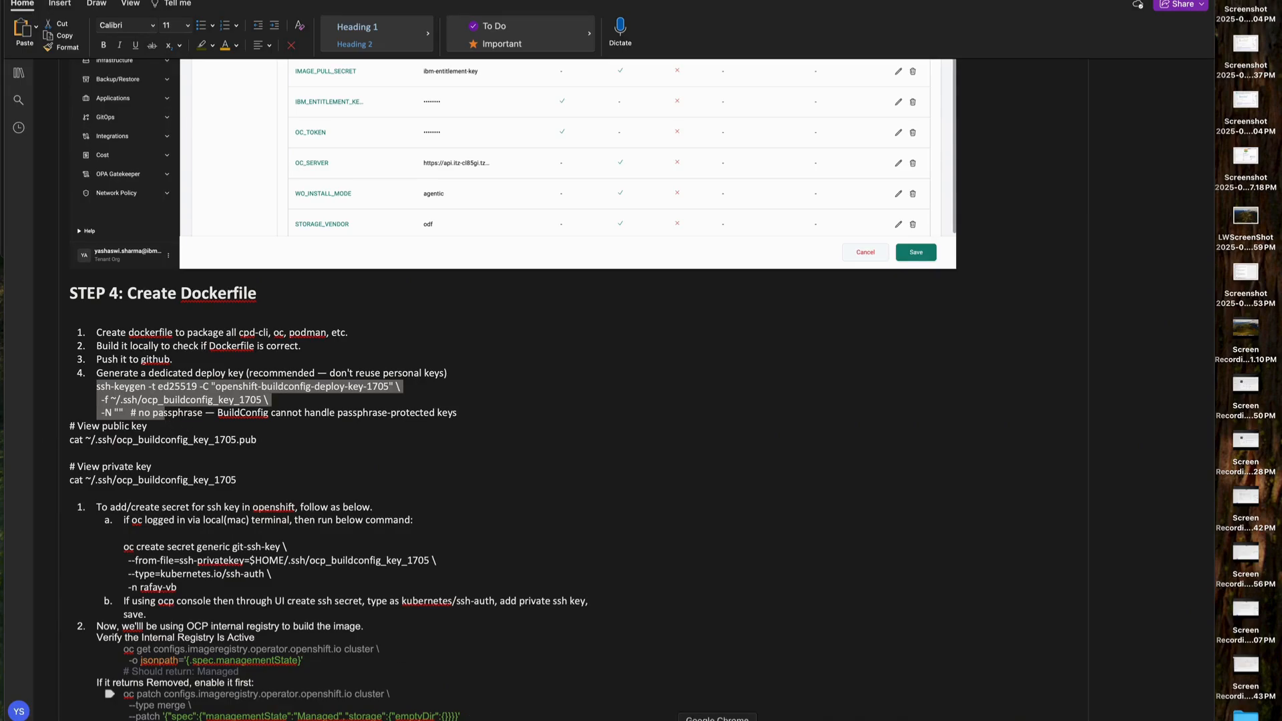
Step: Insert two blank lines above the Git repository address, below the internal registry URL bullet
scroll(243, 561, down, 7)
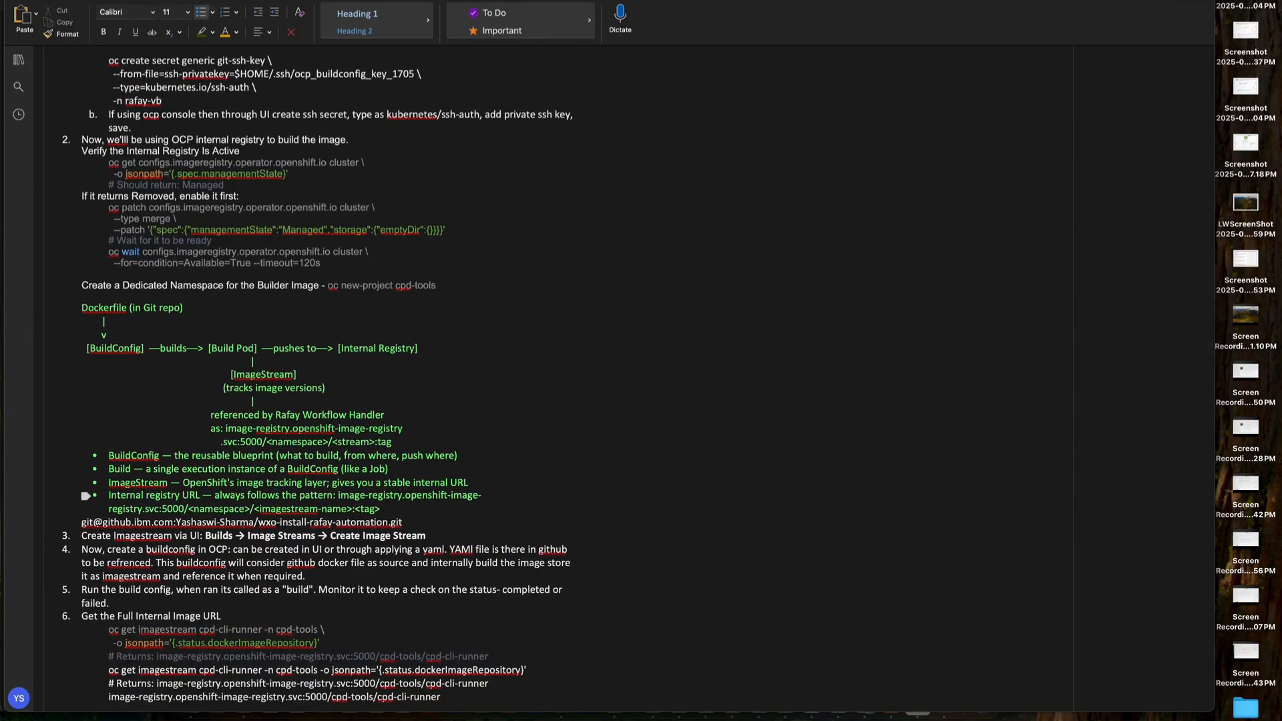
key(Return)
key(Return)
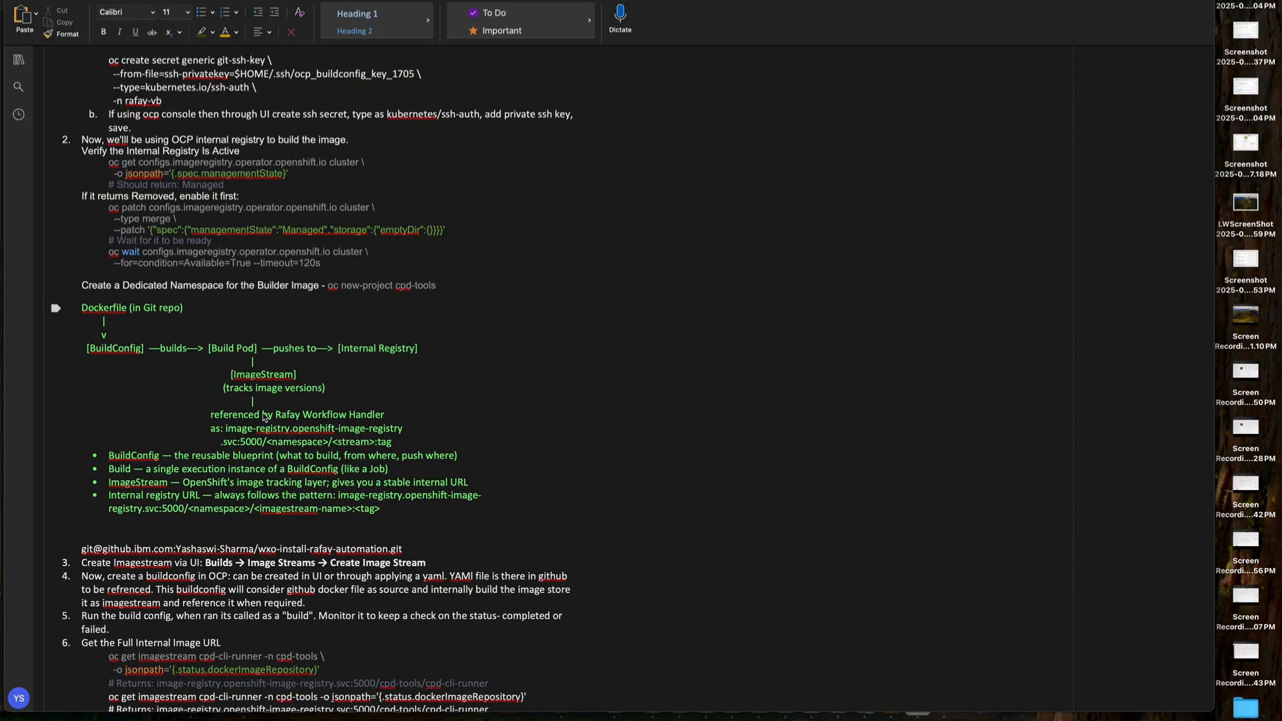
Step: Examine the image build flow diagram in the notes, highlighting the BuildConfig and Internal Registry parts
drag(79, 309, 482, 525)
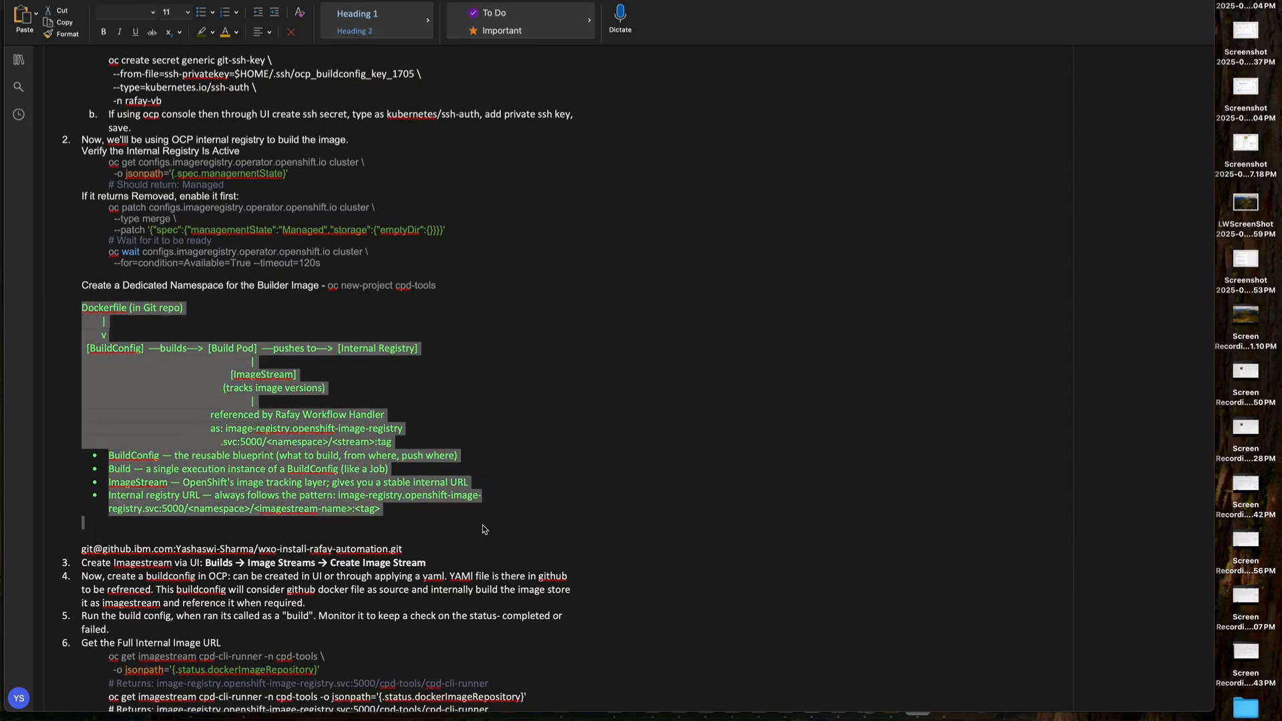
click(482, 525)
click(81, 307)
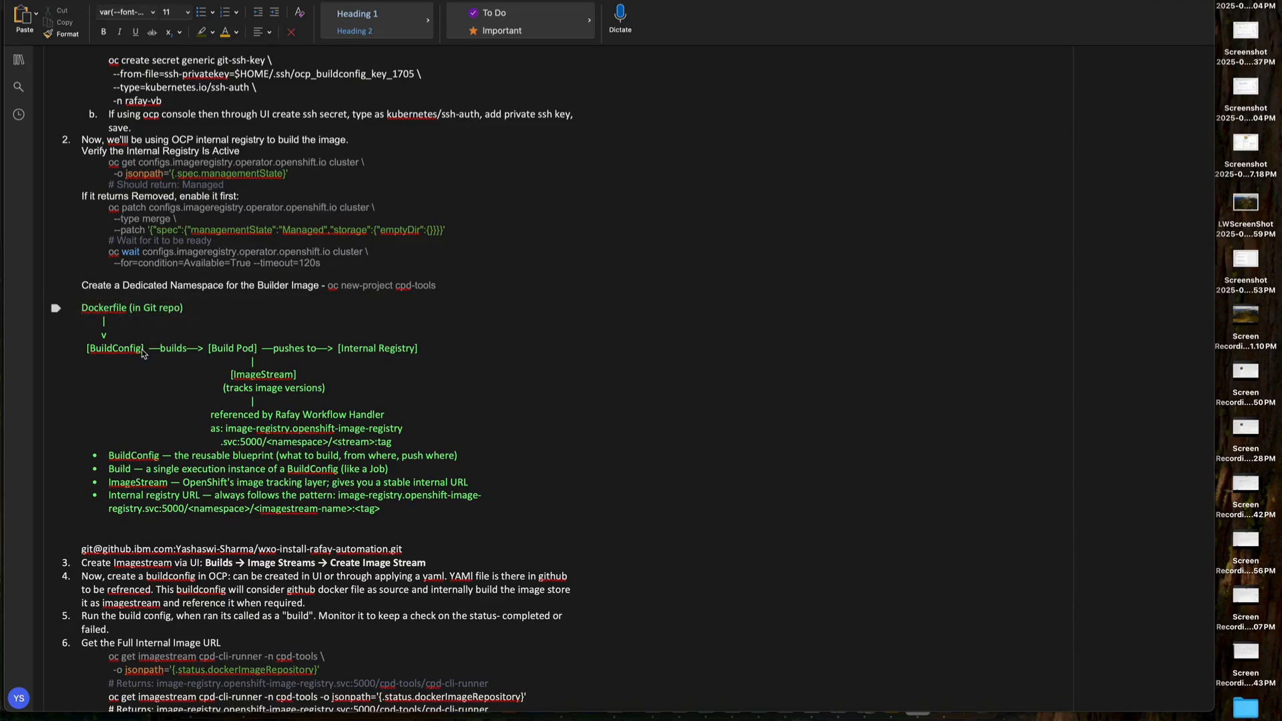
drag(147, 350, 76, 354)
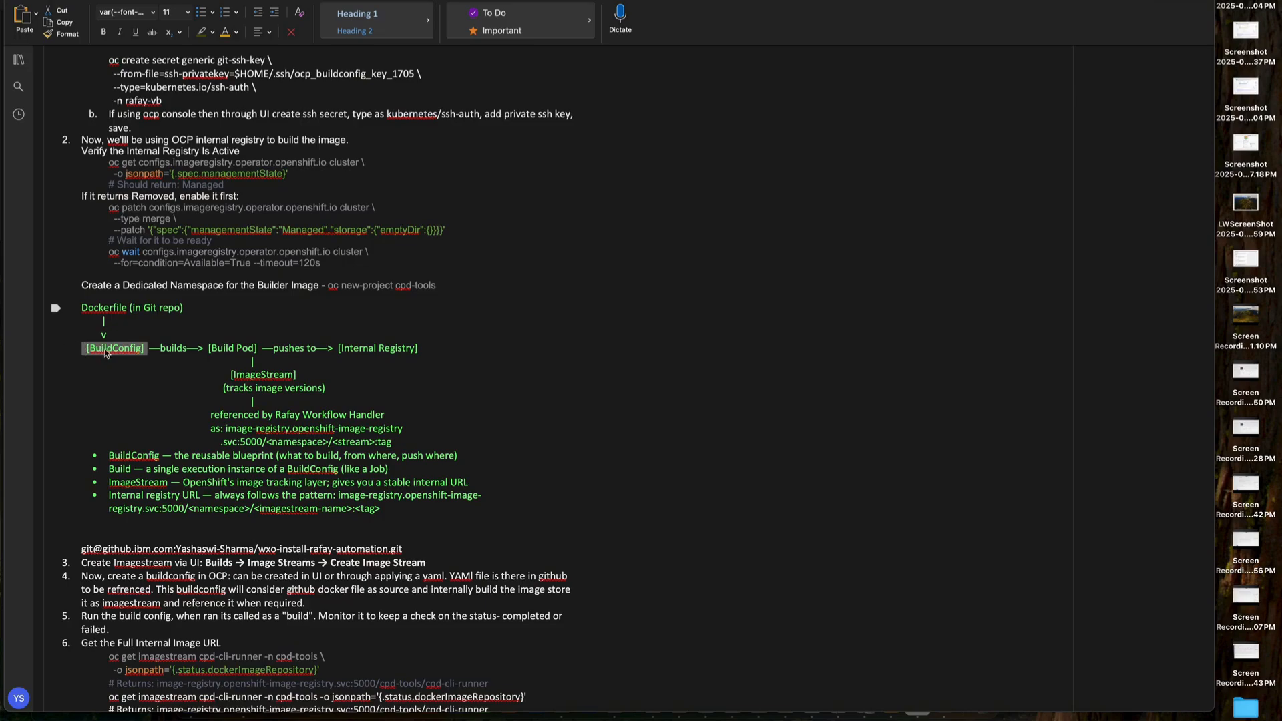
click(112, 354)
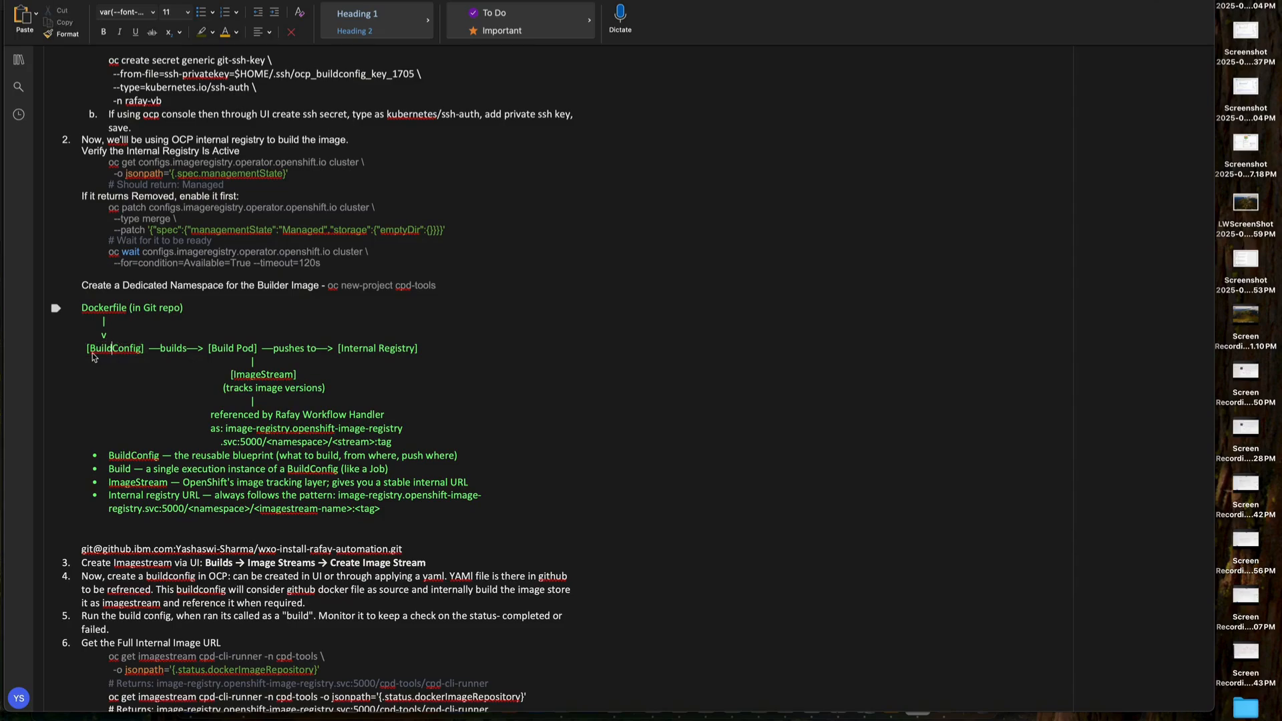
drag(85, 352, 162, 345)
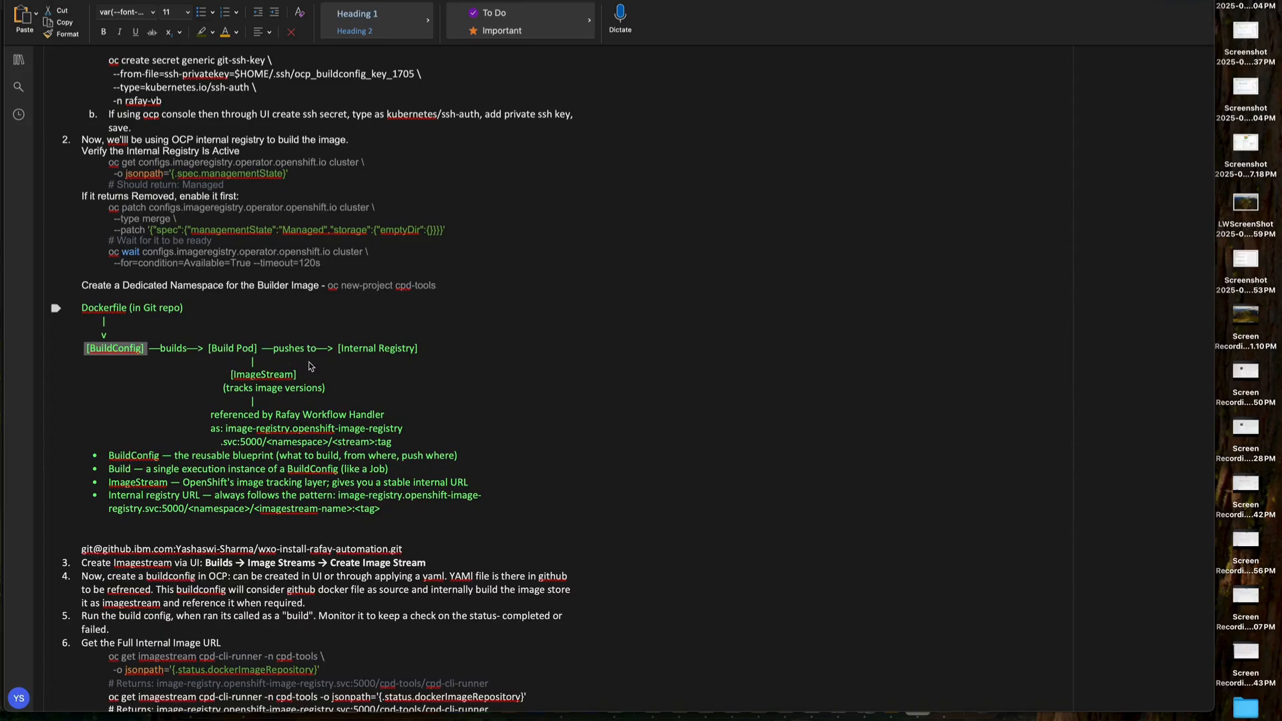
click(338, 352)
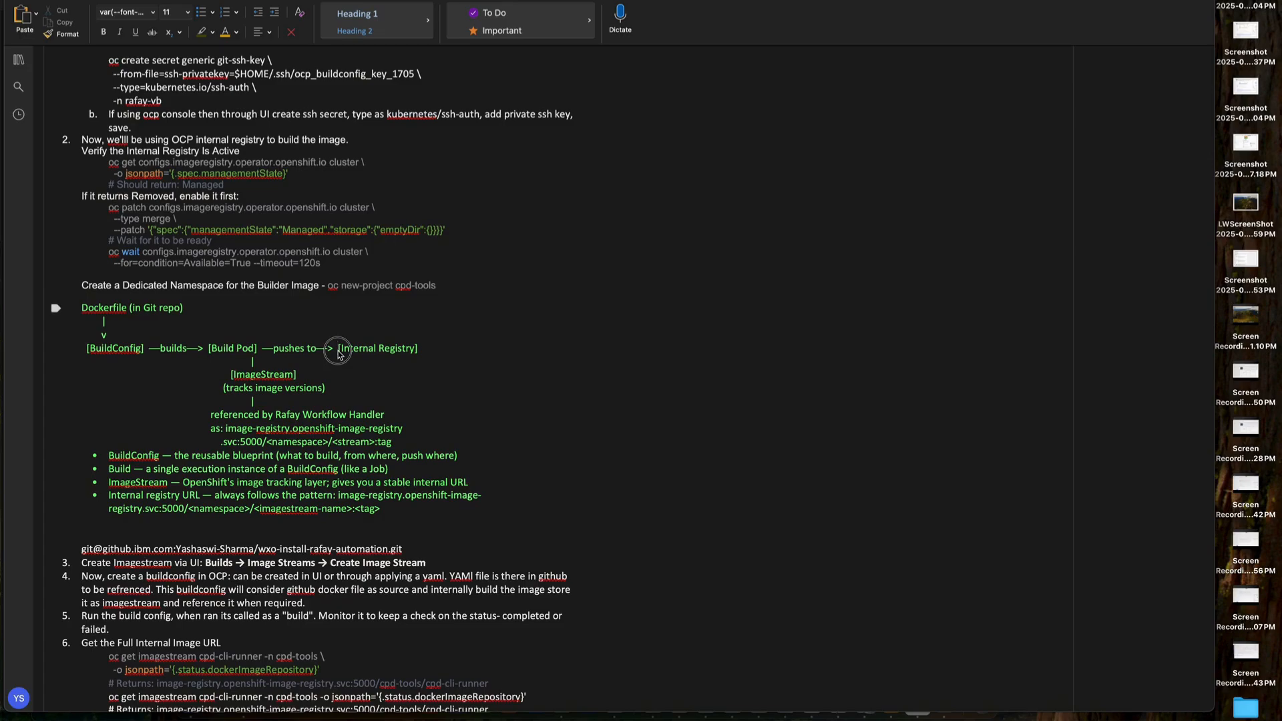
drag(338, 351, 422, 350)
Step: Switch to the OpenShift console, view the ImageStream creation editor for the rafay-vb project, and return to the ImageStreams list
click(229, 719)
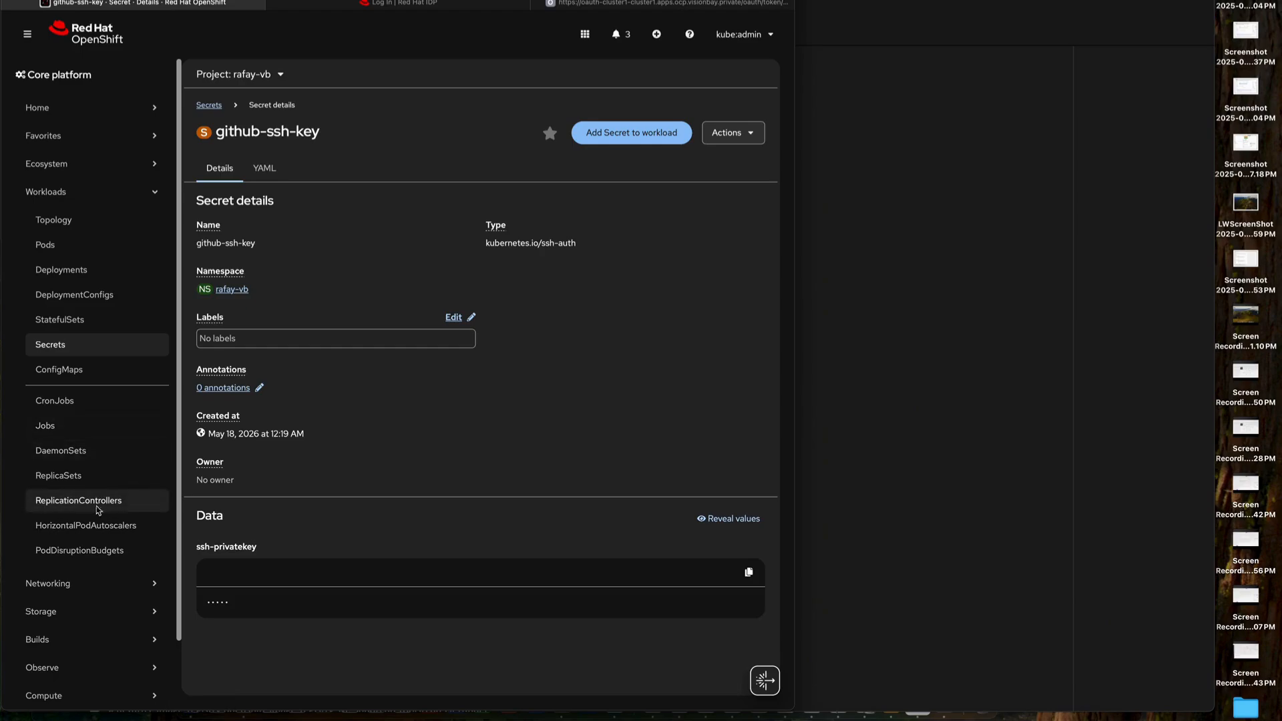
scroll(100, 521, down, 2)
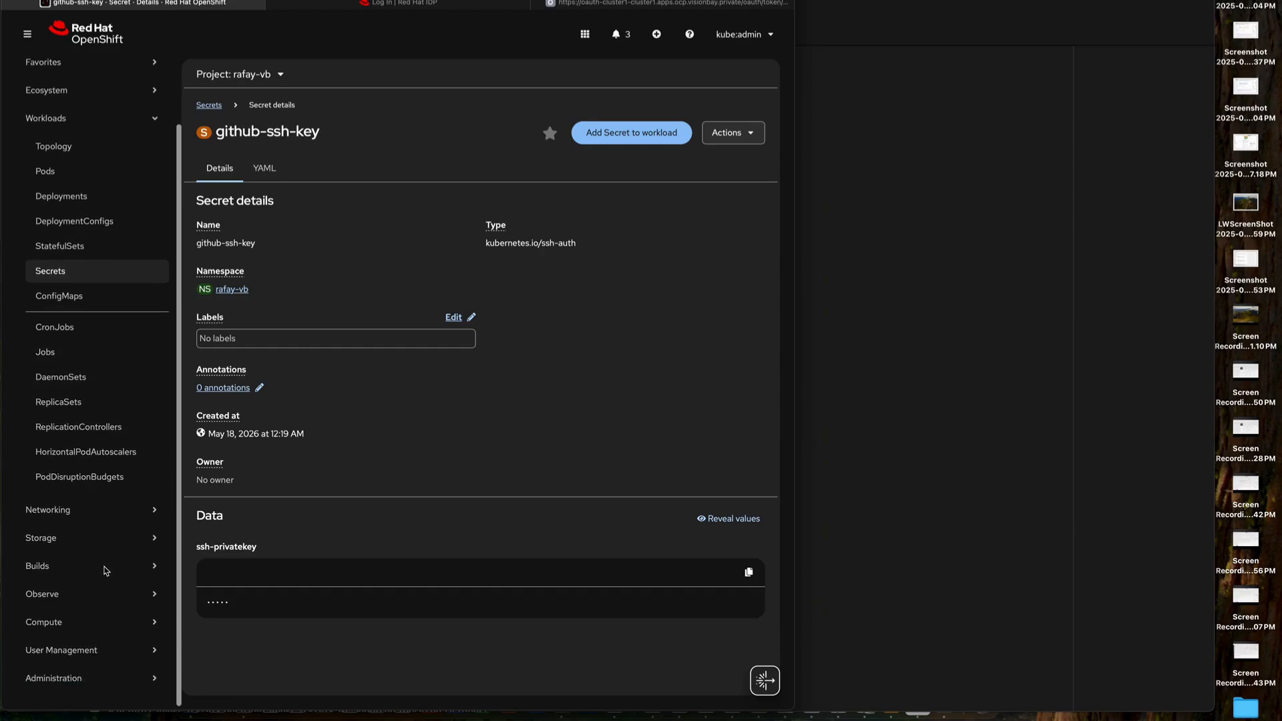
click(153, 115)
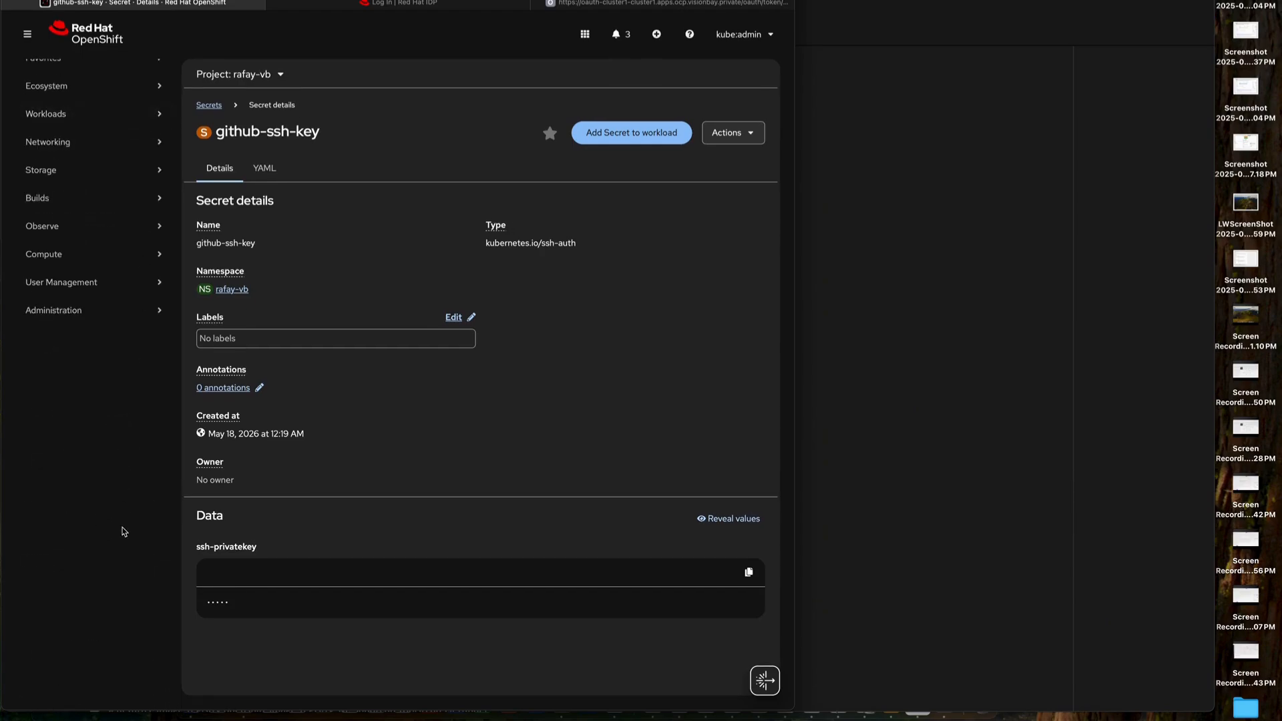
click(134, 197)
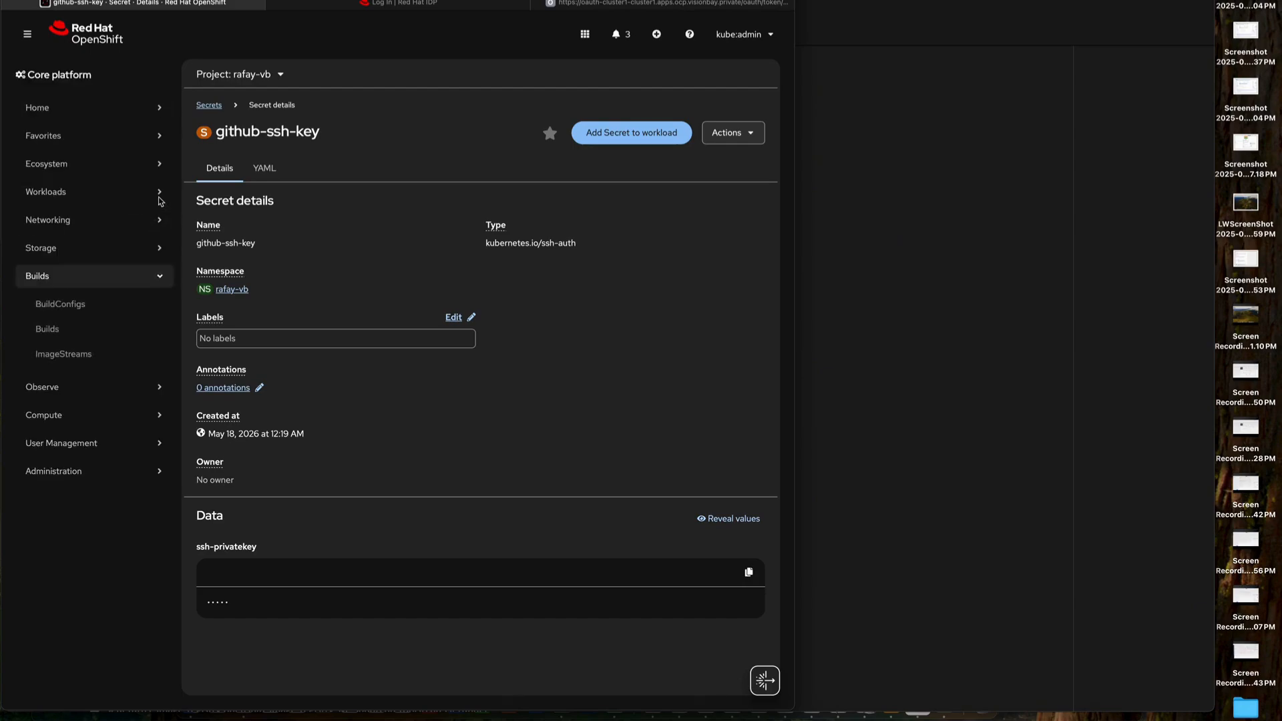
click(67, 355)
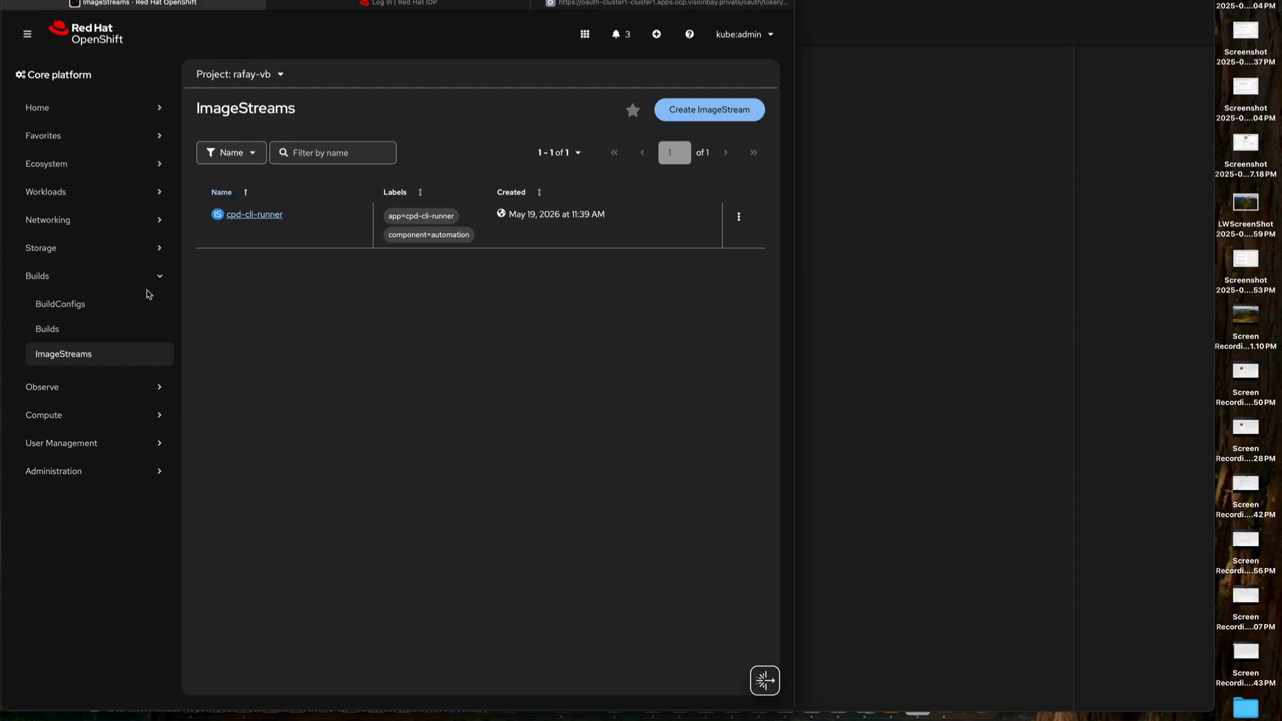
click(719, 111)
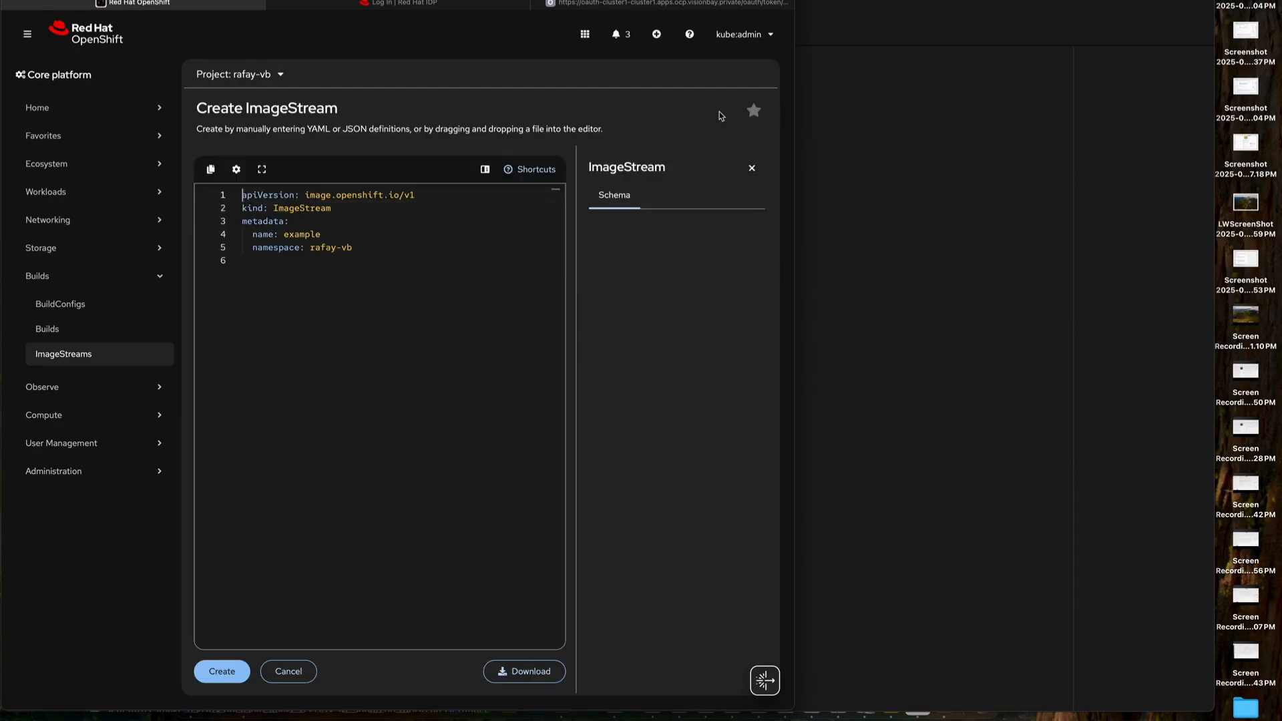
click(30, 357)
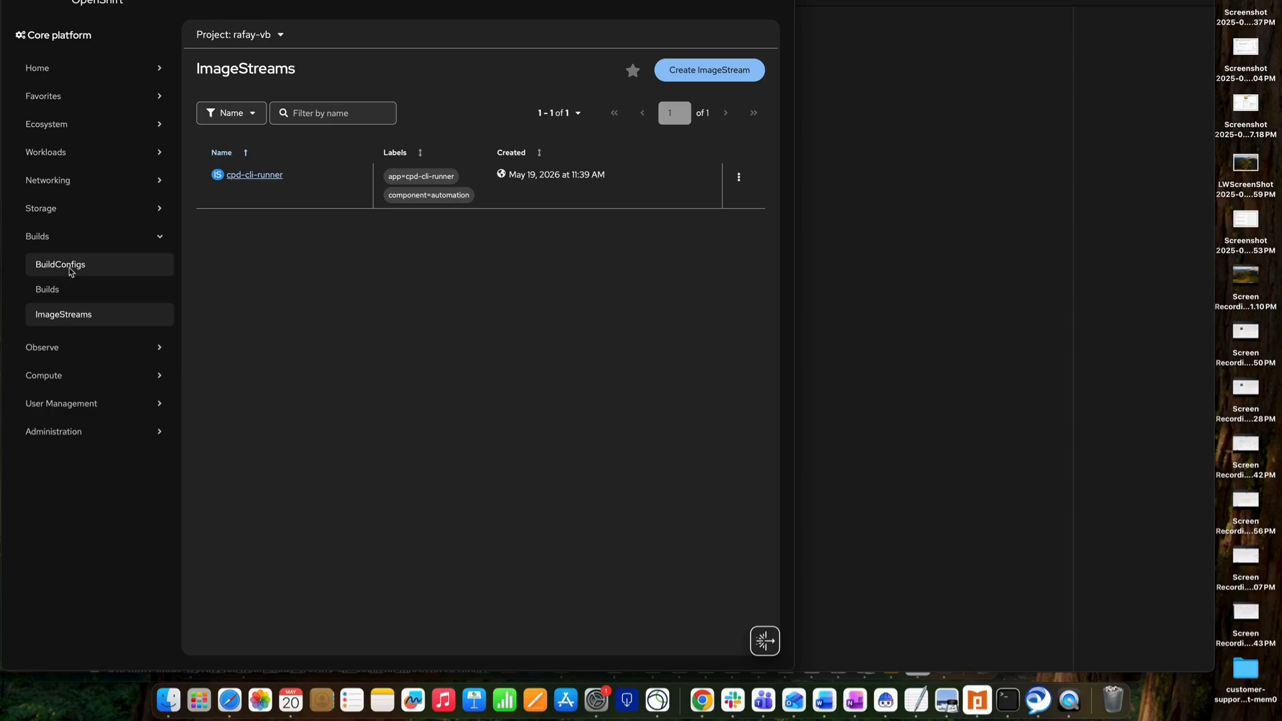
Step: View the BuildConfig creation editor for the rafay-vb project and return to the BuildConfigs list
click(65, 270)
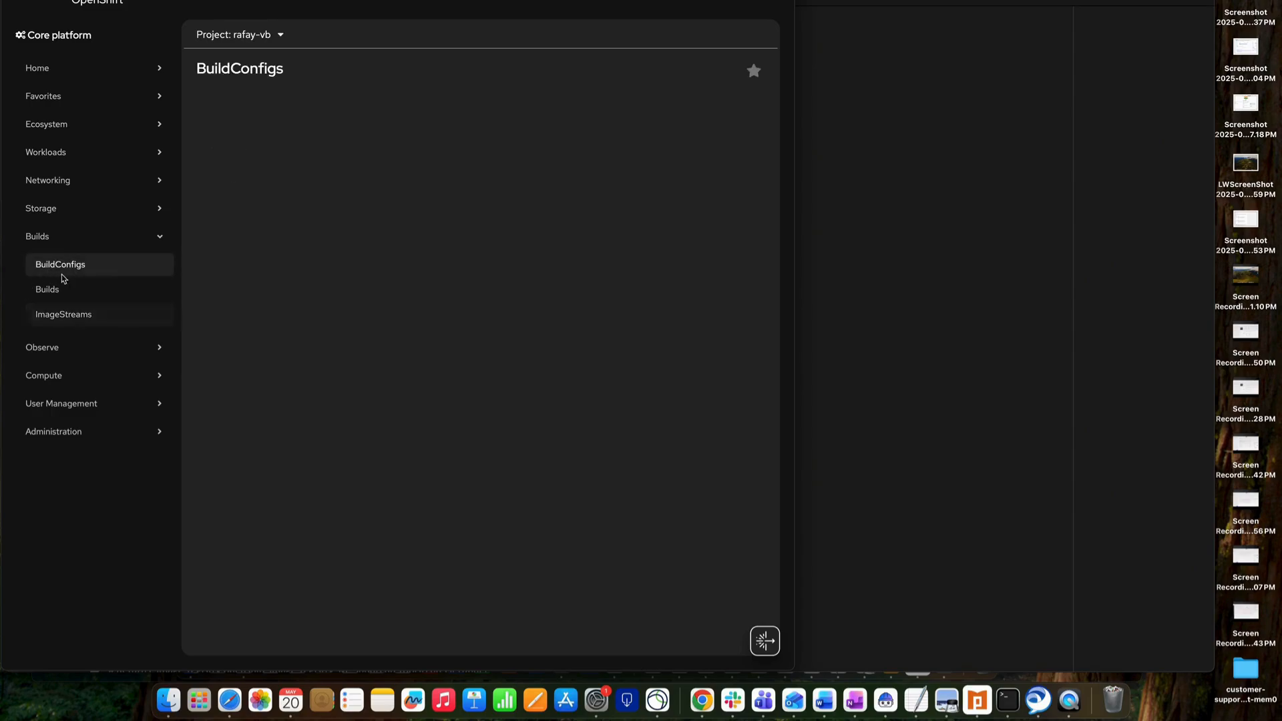
click(709, 70)
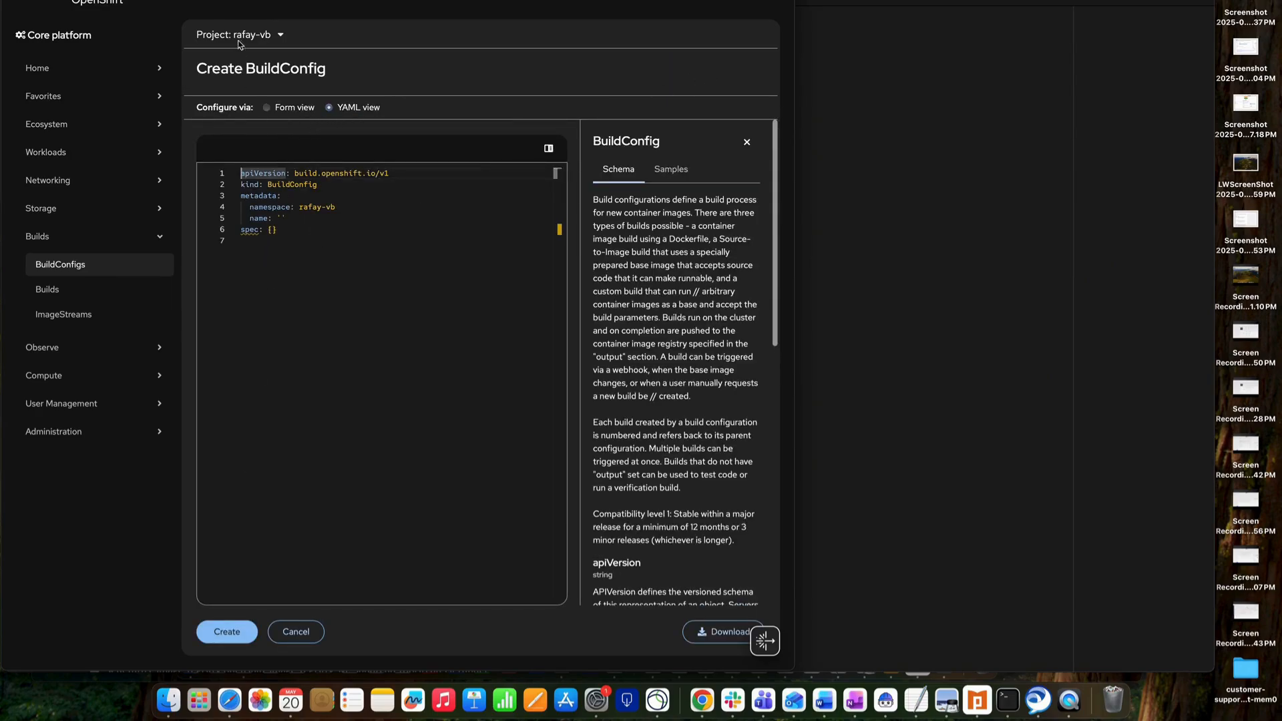
click(70, 264)
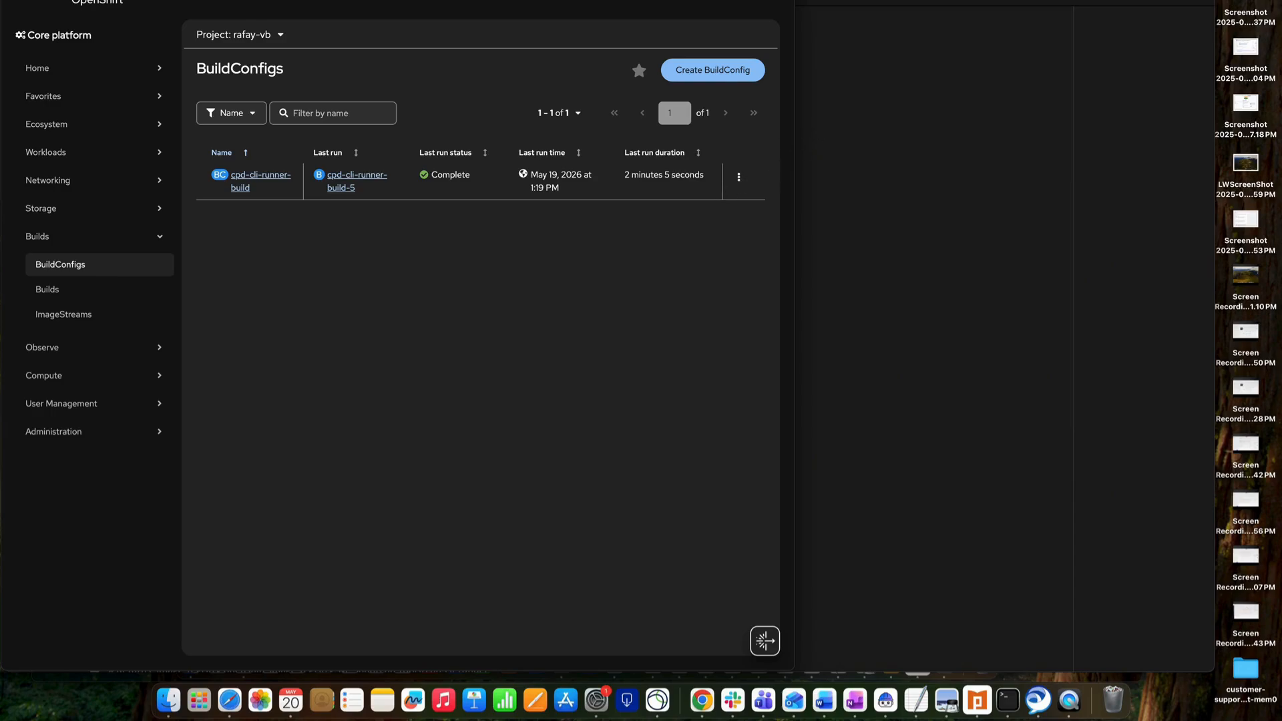
Step: Show the console full screen and examine the available actions and last run of the cpd-cli-runner-build BuildConfig
key(ctrl+super+f)
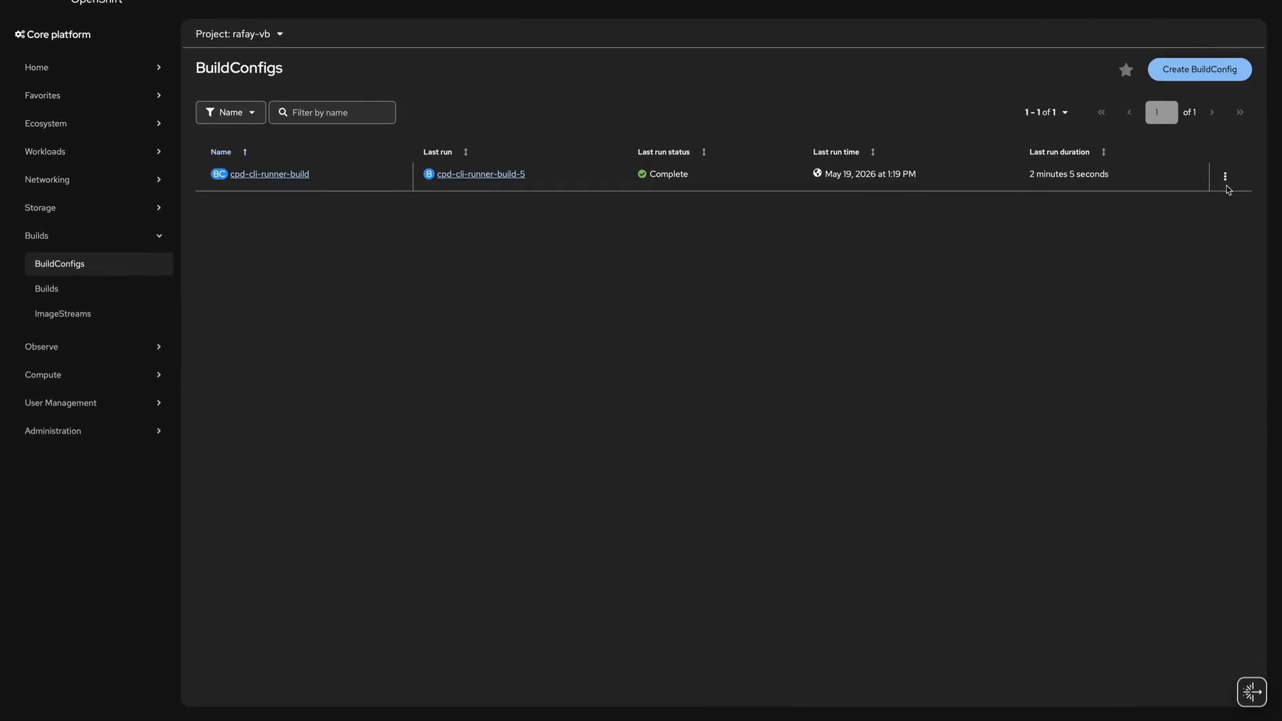
click(1227, 181)
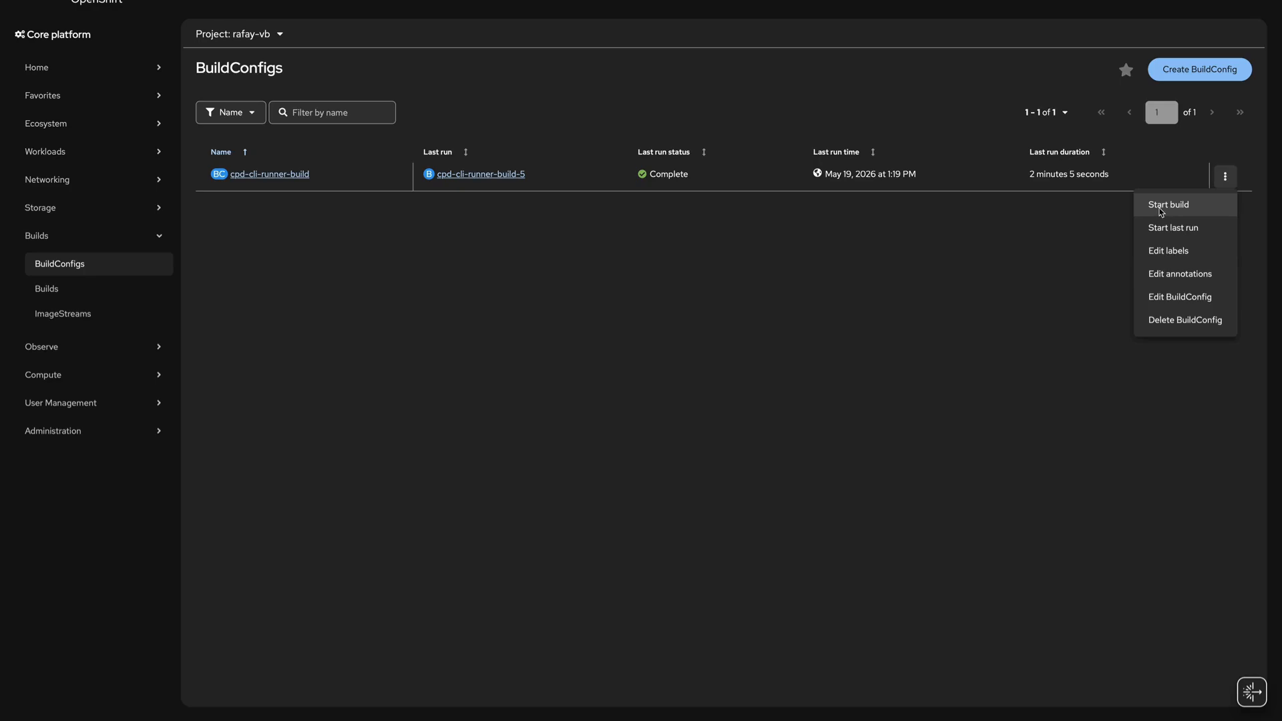
click(470, 177)
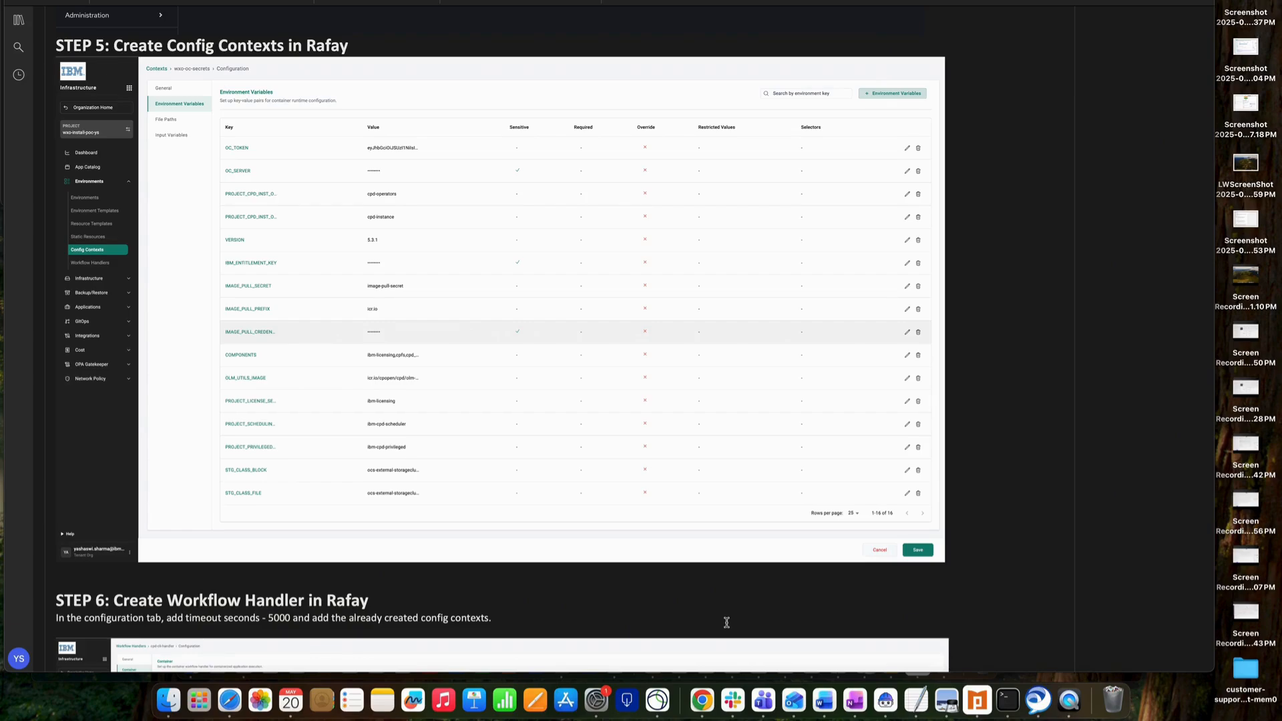
Step: Switch to the Rafay console and create a config context named wxo-oc-secret-vb in the vb-private-cluster-ys project
click(699, 703)
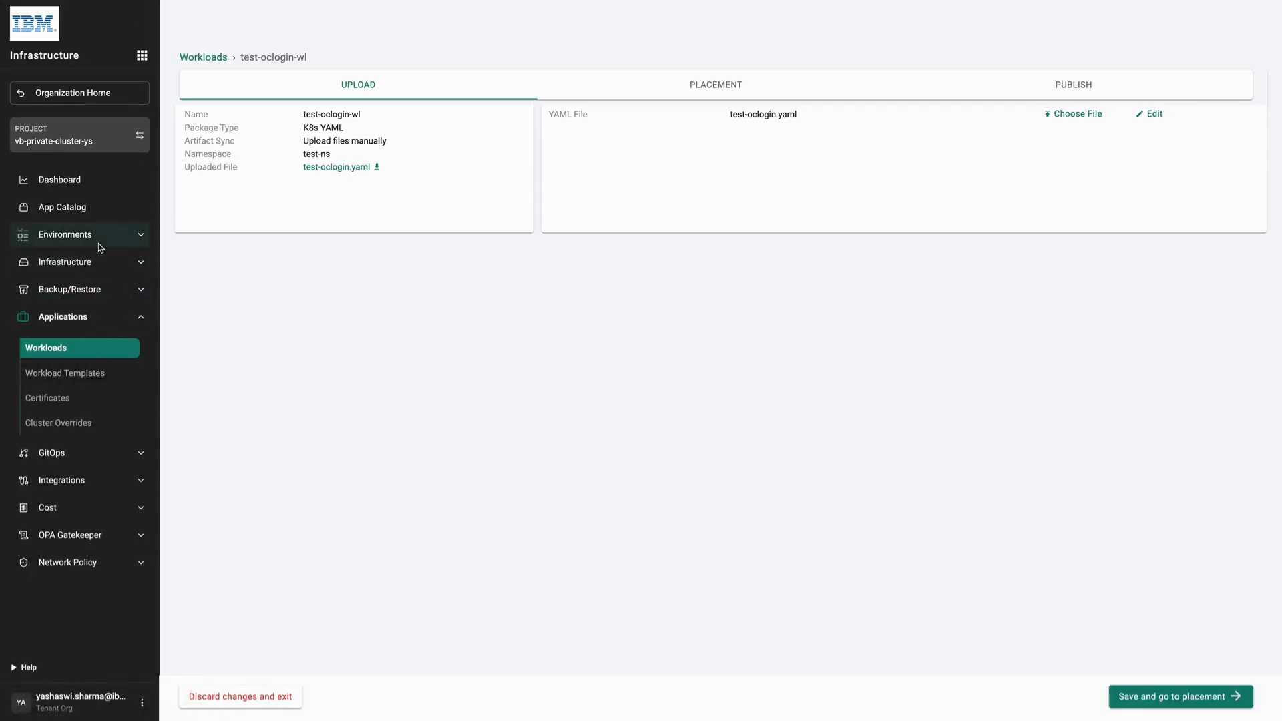
click(135, 243)
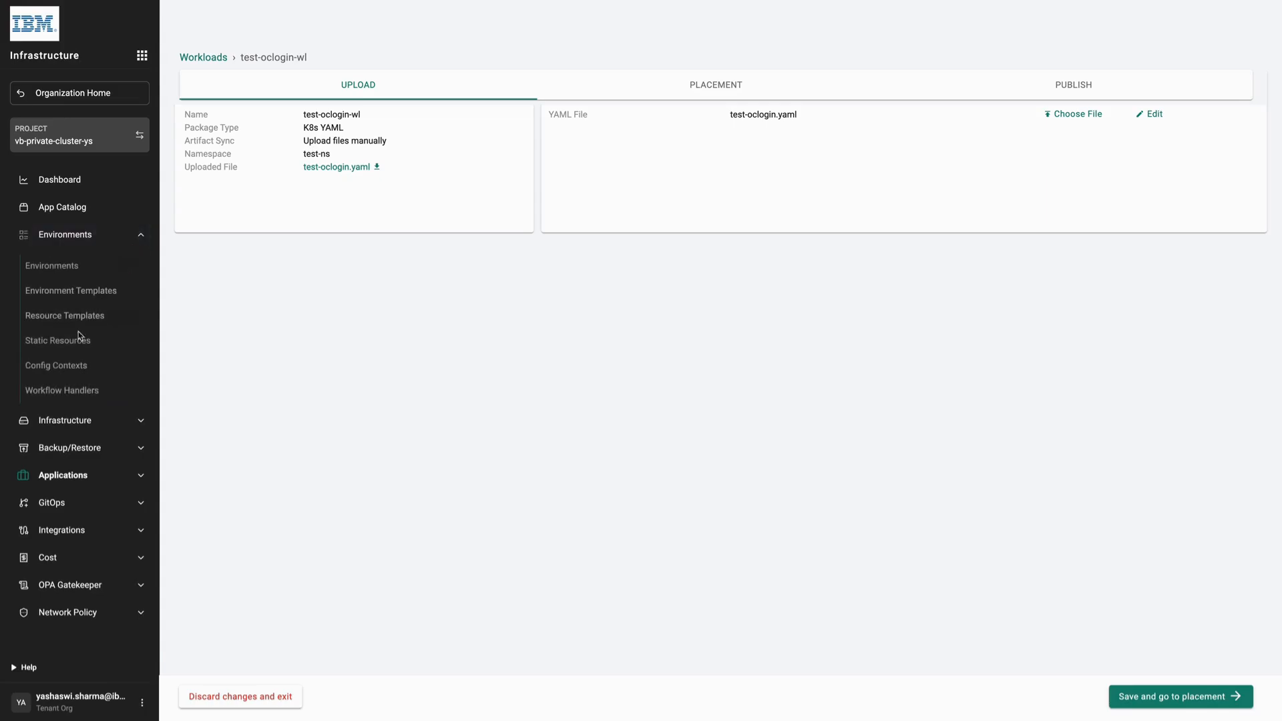
click(59, 369)
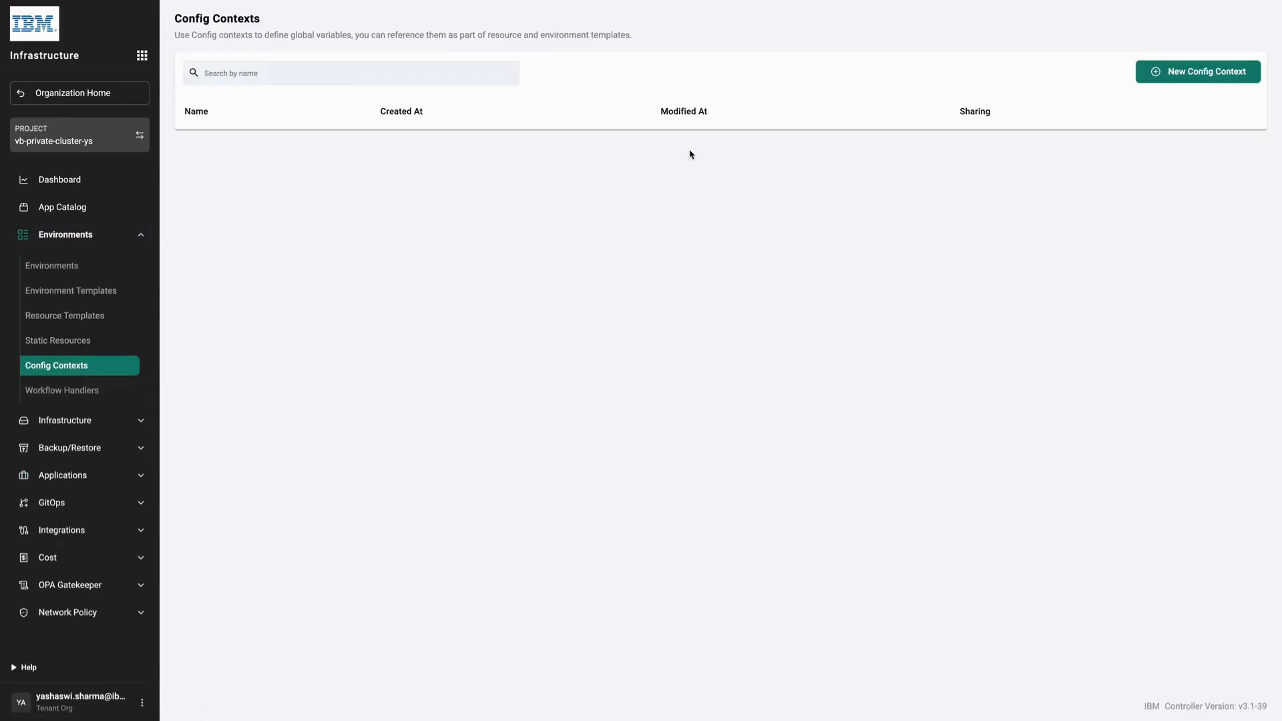
click(1168, 78)
click(635, 343)
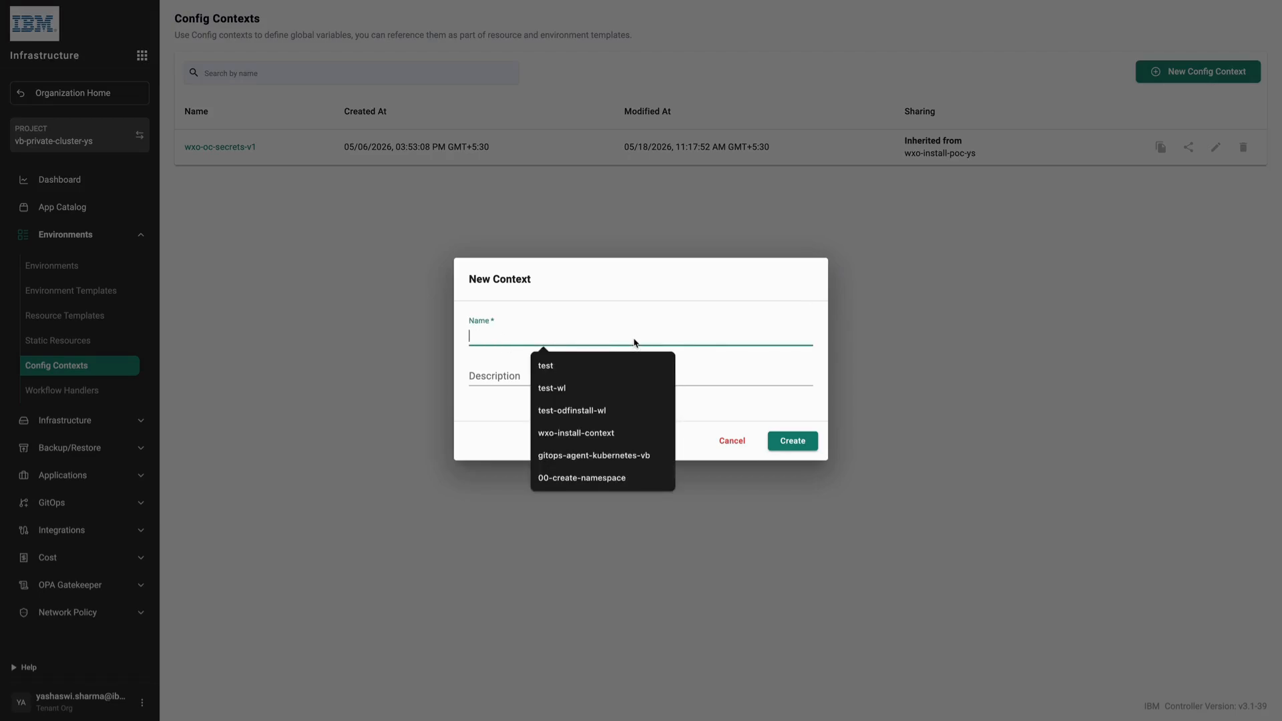
text(wxo)
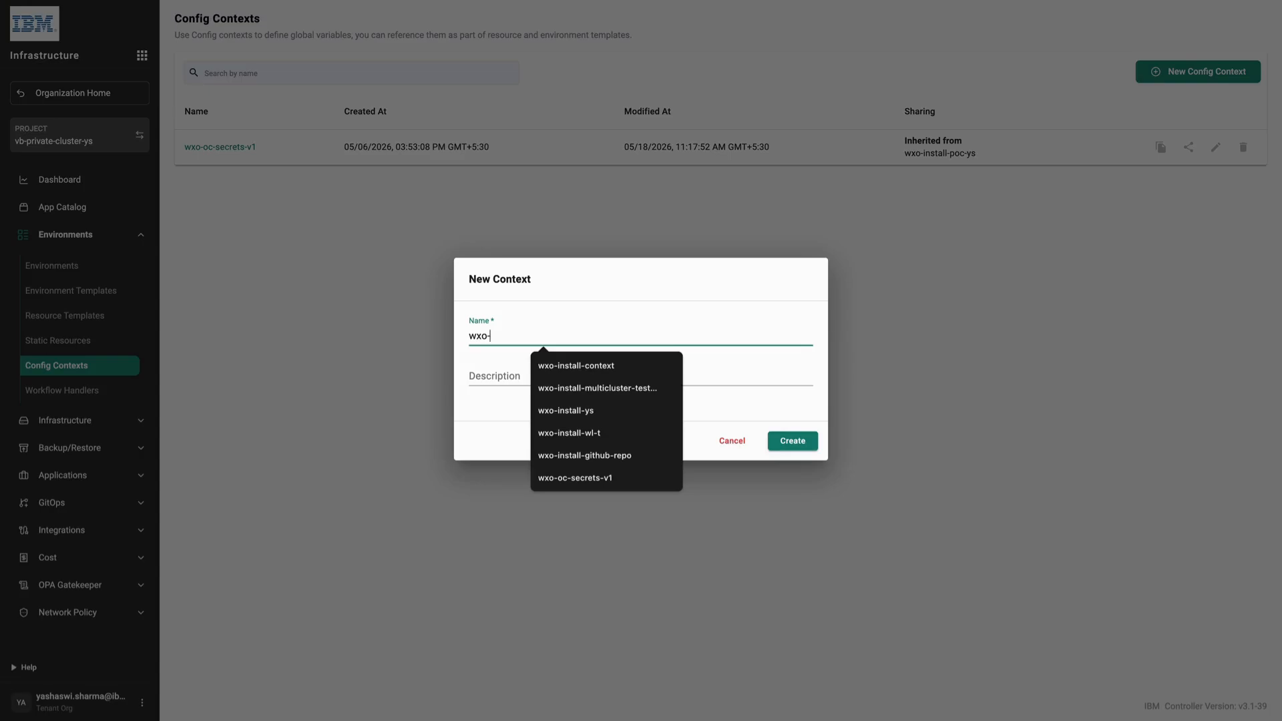
text(-oc-se)
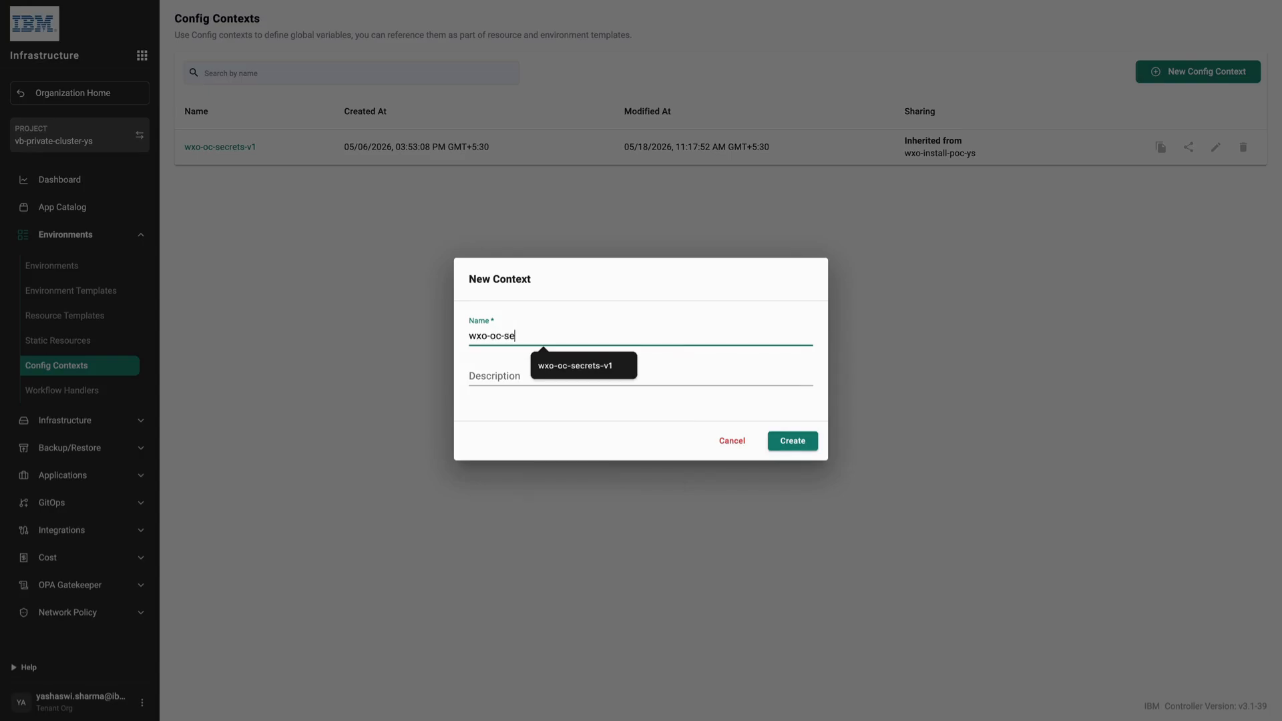
text(cret-vb)
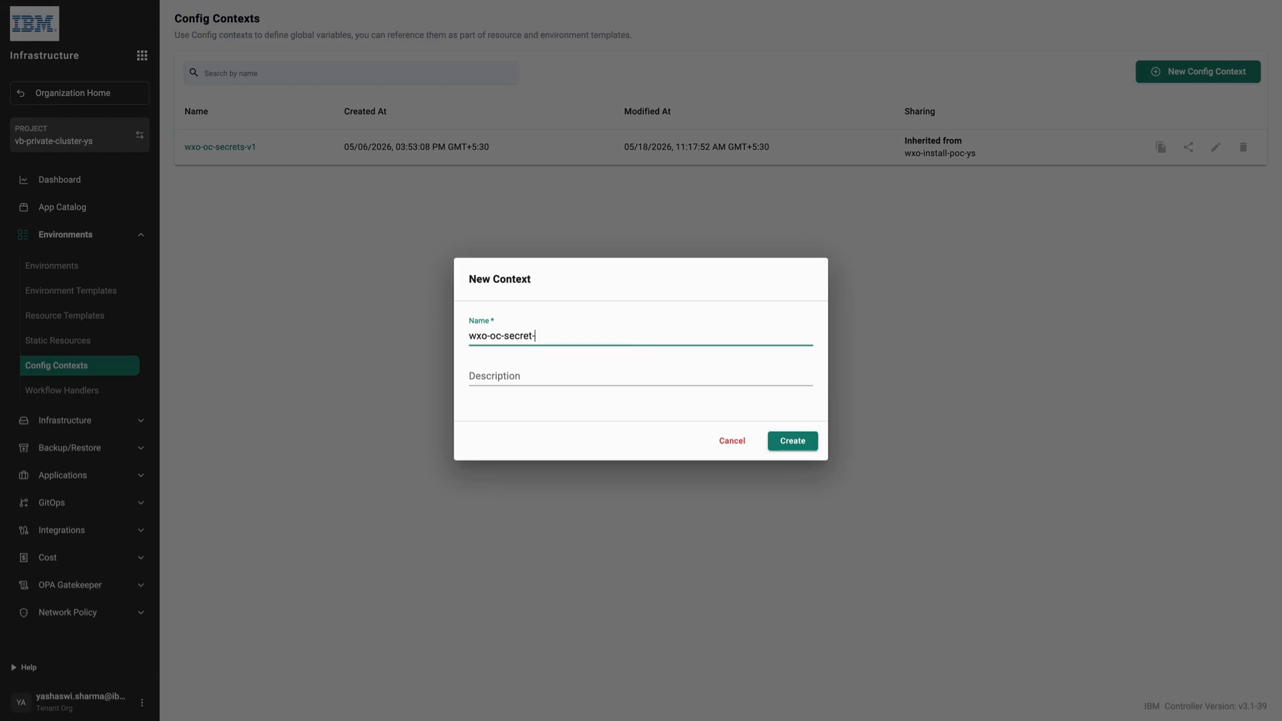
click(788, 446)
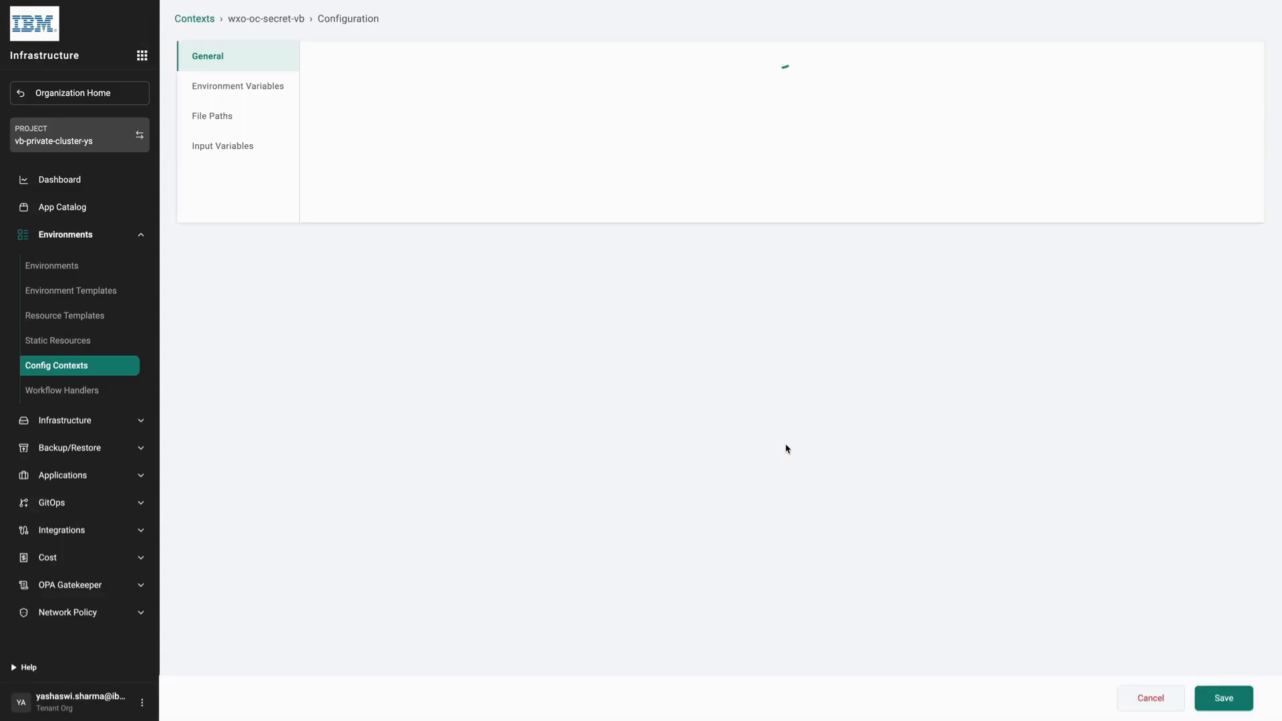
click(236, 94)
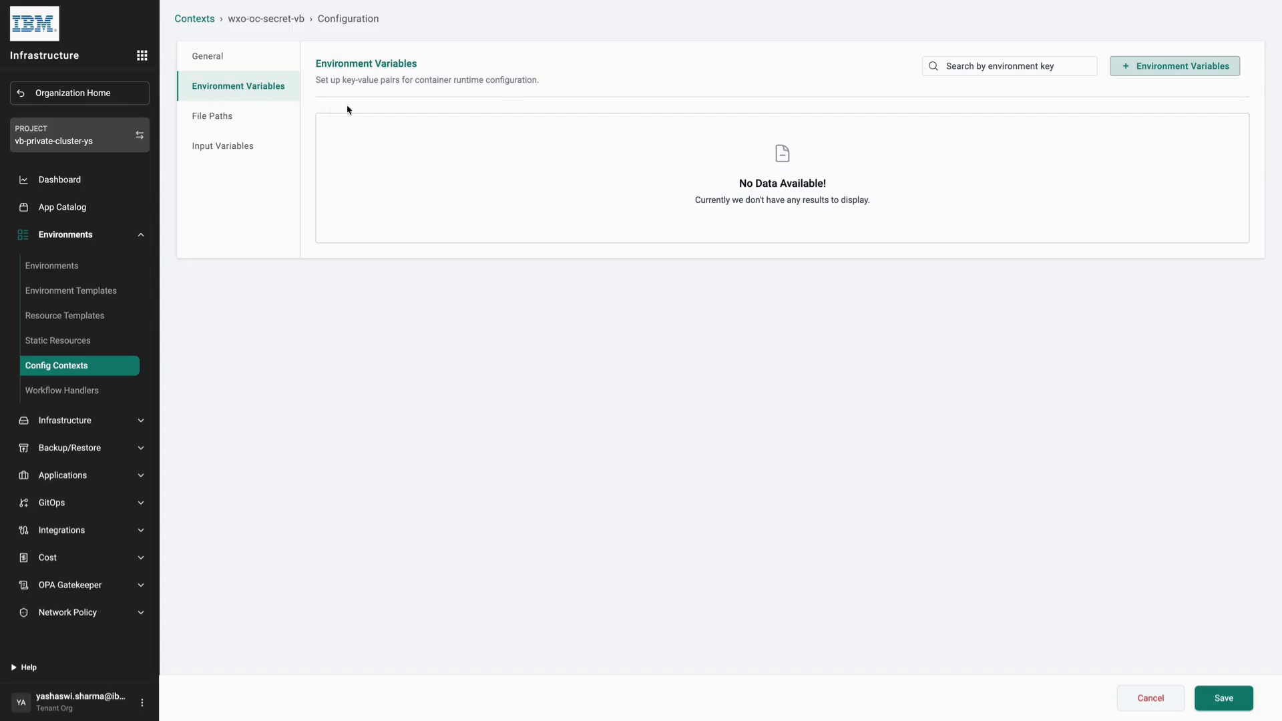
click(1138, 67)
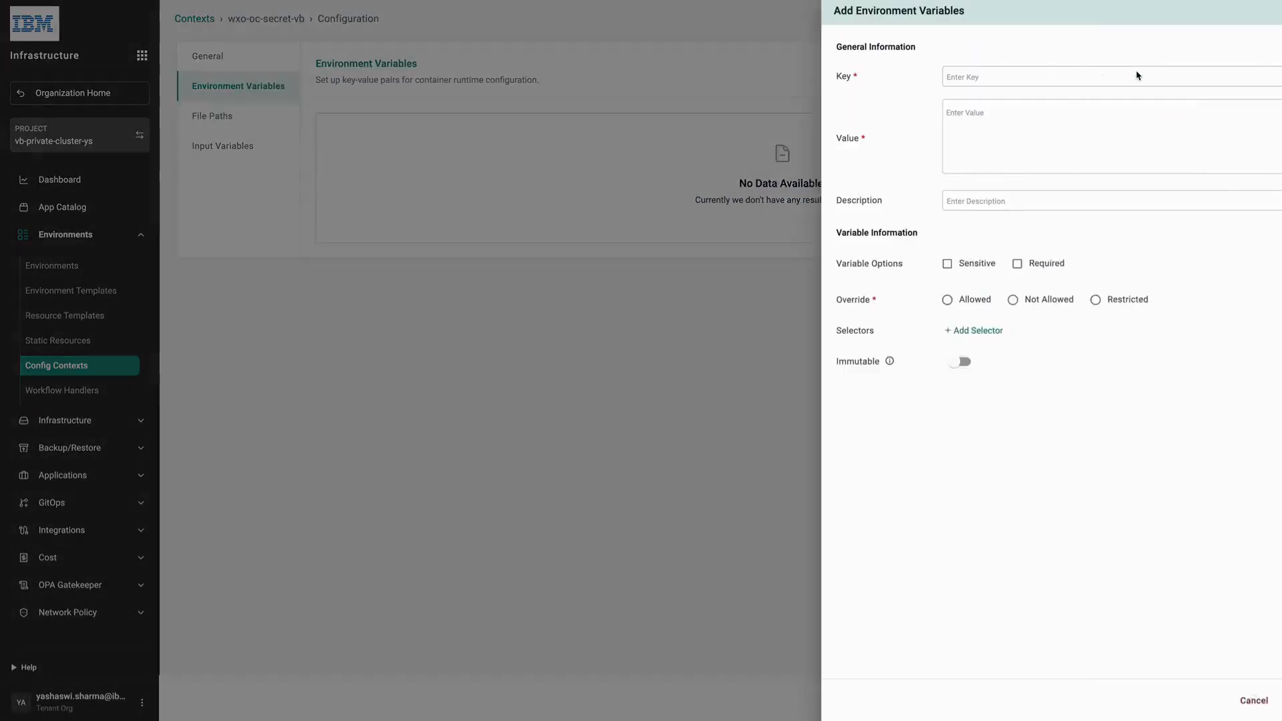
click(925, 78)
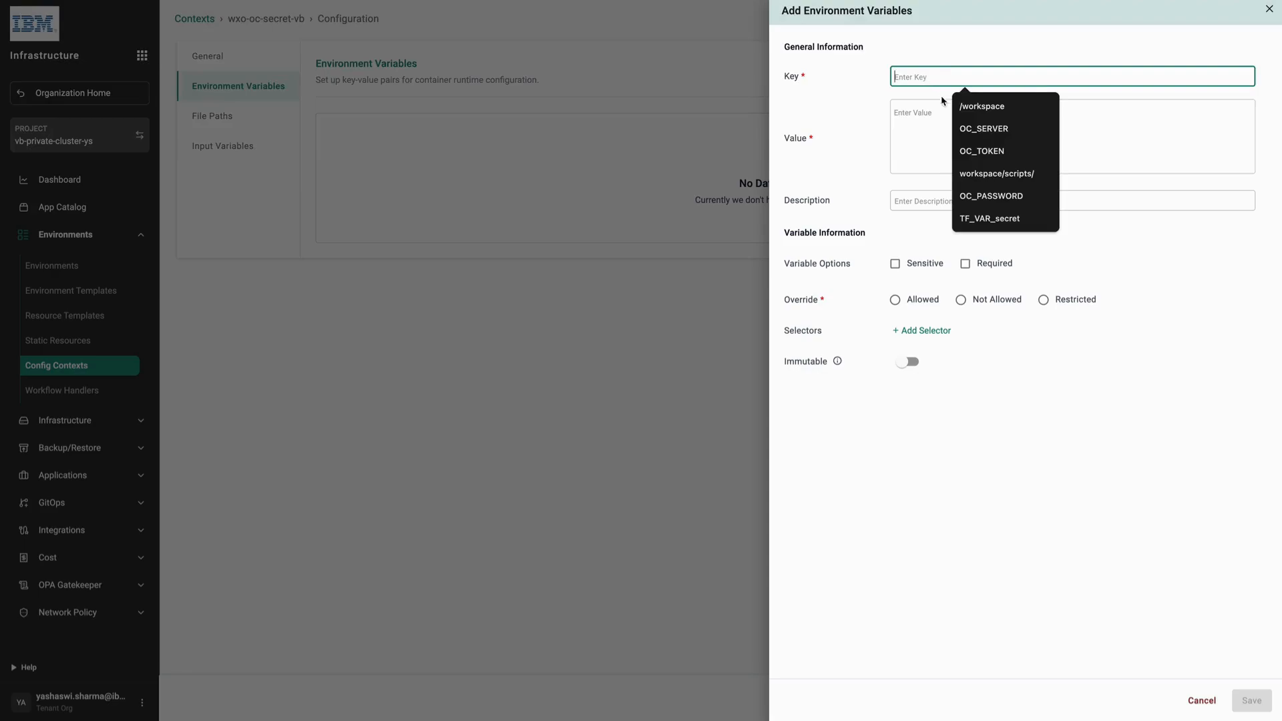
click(972, 128)
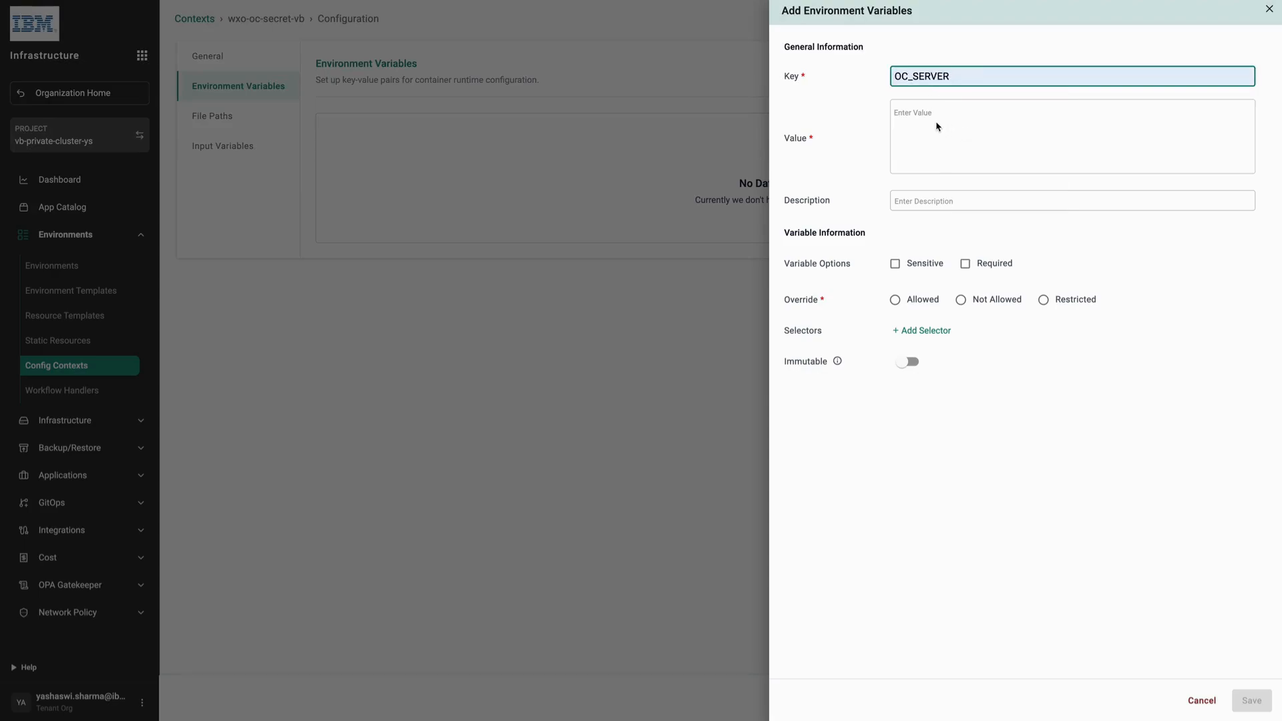
click(935, 126)
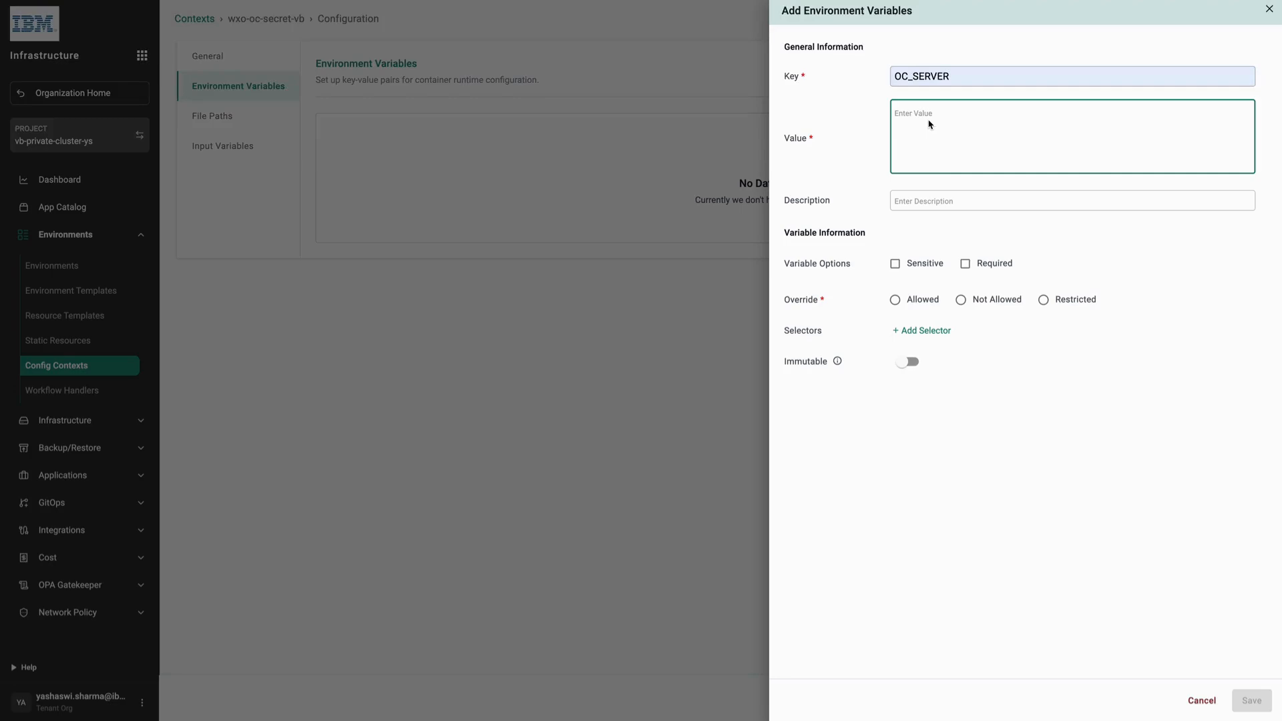
text(https://ocsever)
click(948, 118)
text(r)
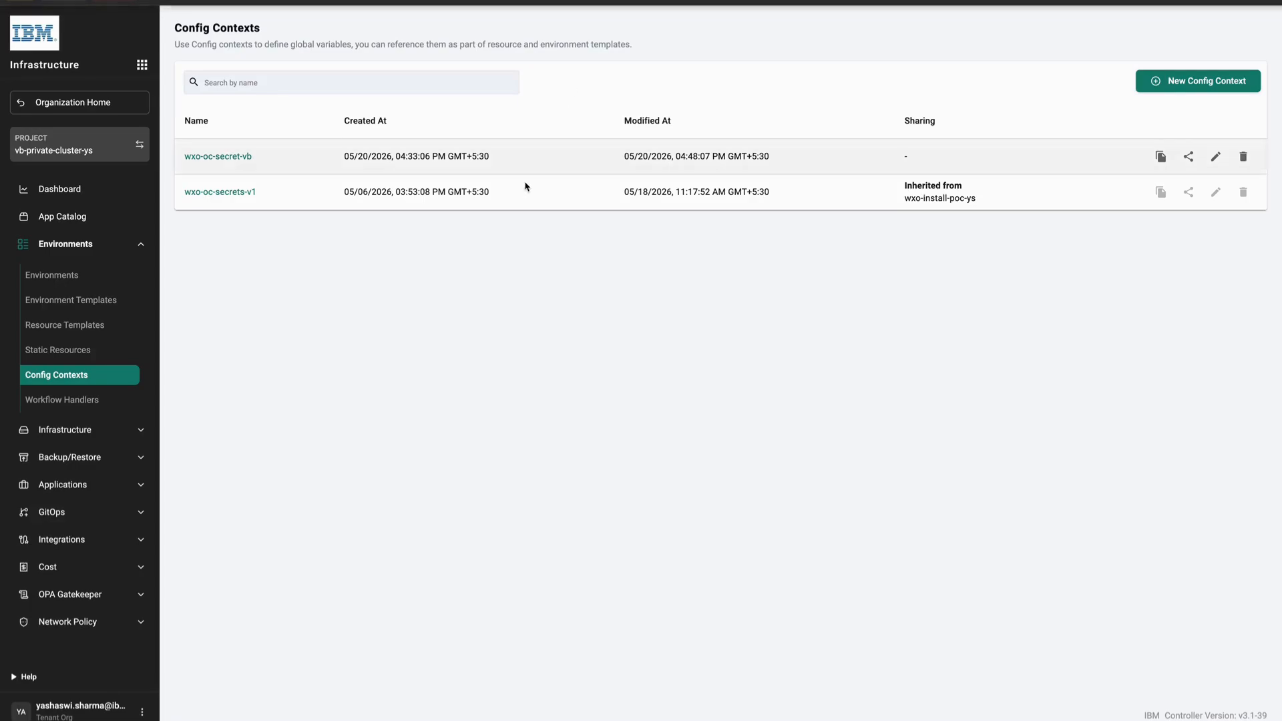
Step: Create a workflow handler named wxo-install-wh of type Container
click(68, 409)
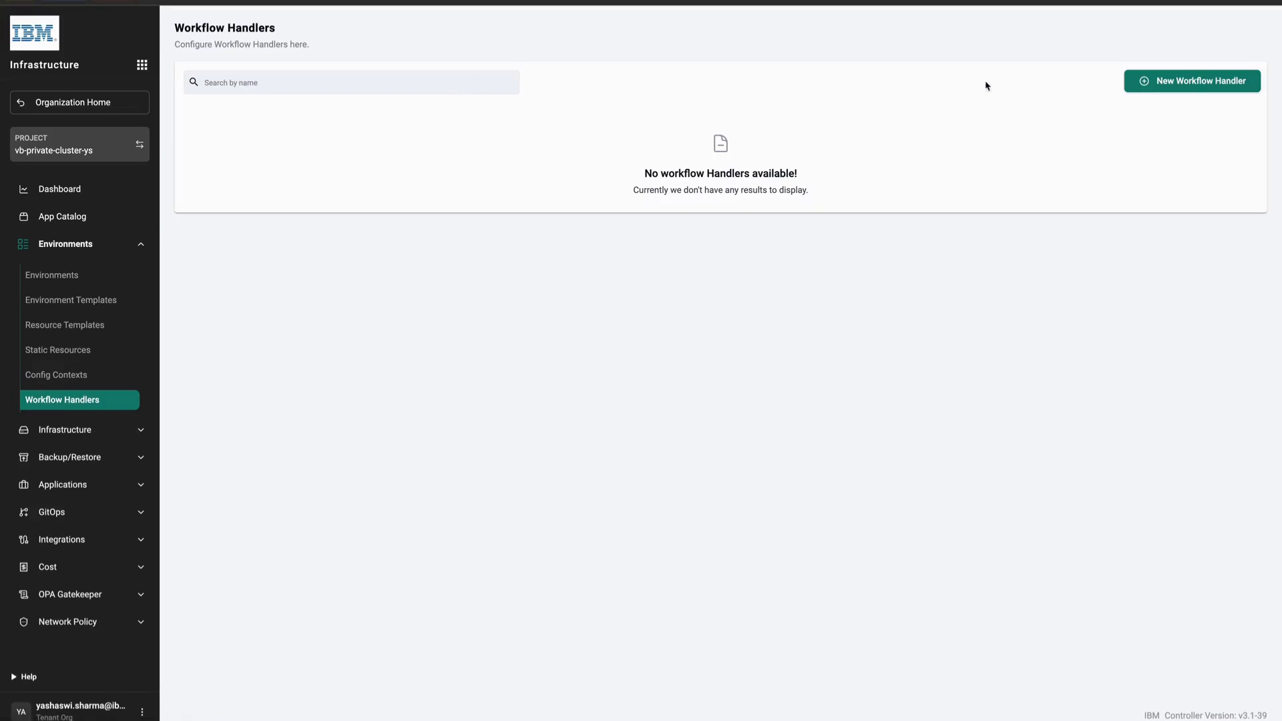
click(1194, 81)
click(579, 329)
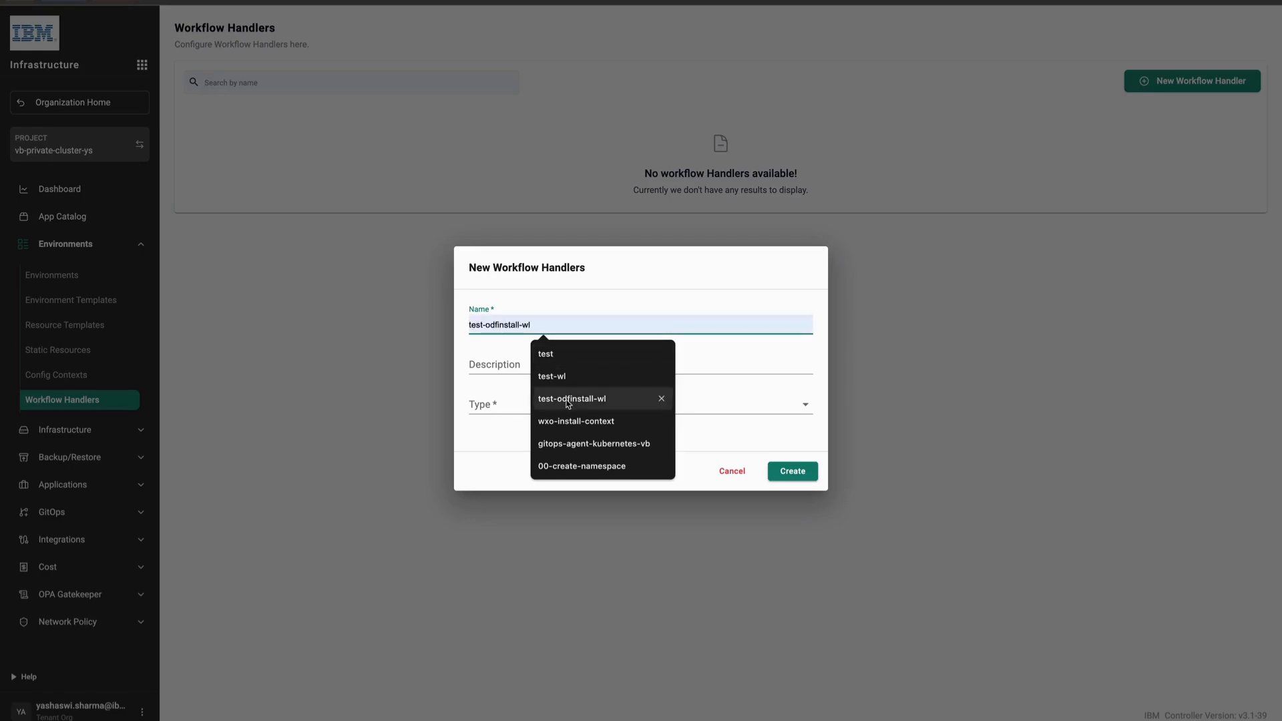
click(574, 426)
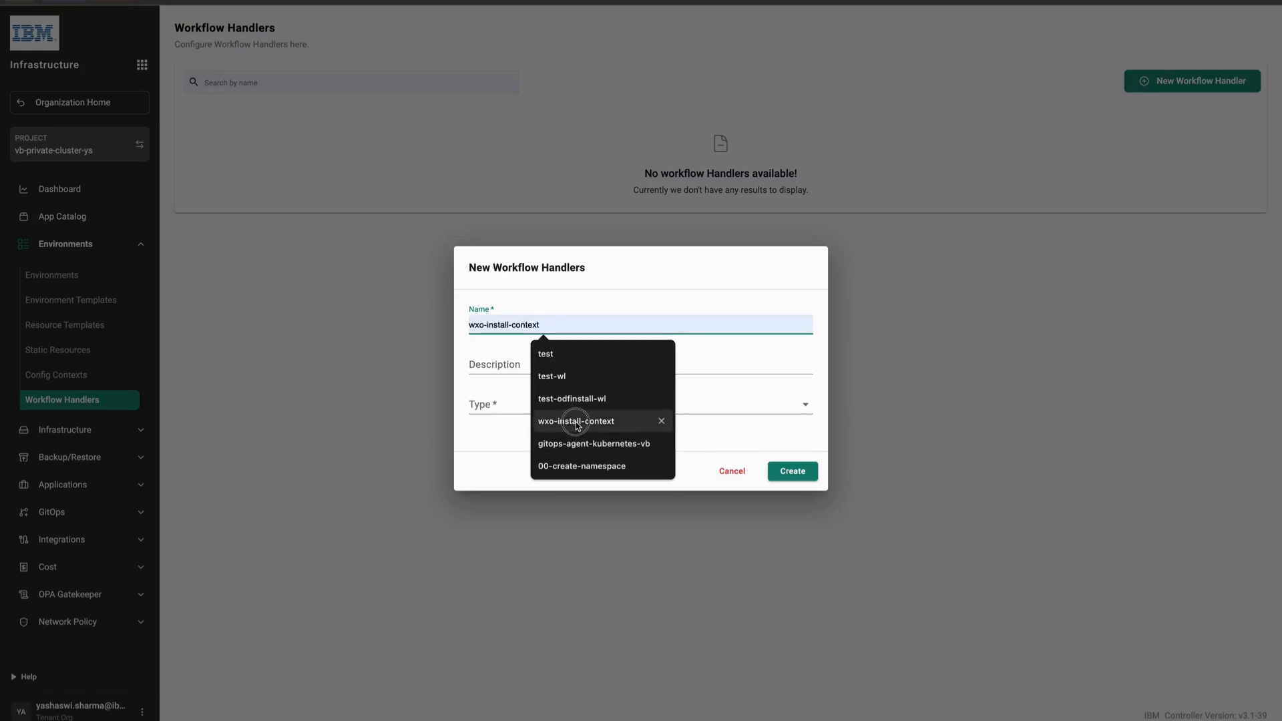
drag(563, 324, 520, 332)
text(wh)
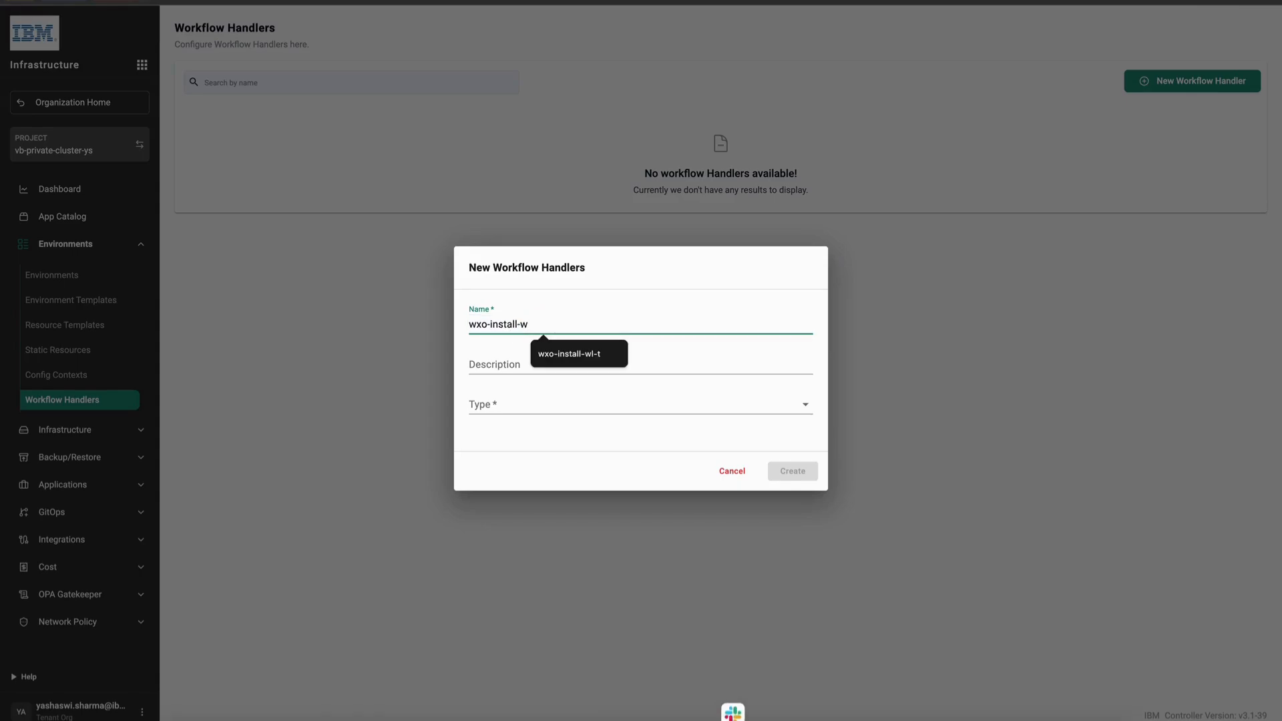
click(532, 401)
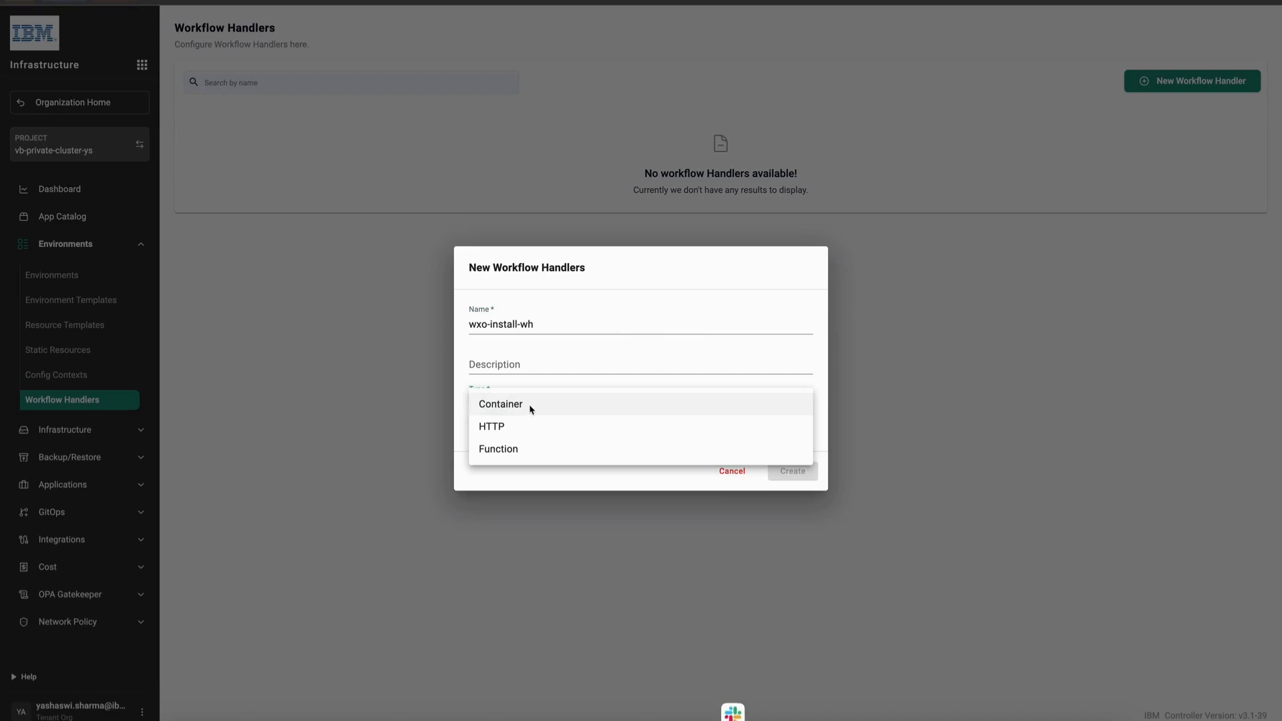
click(512, 405)
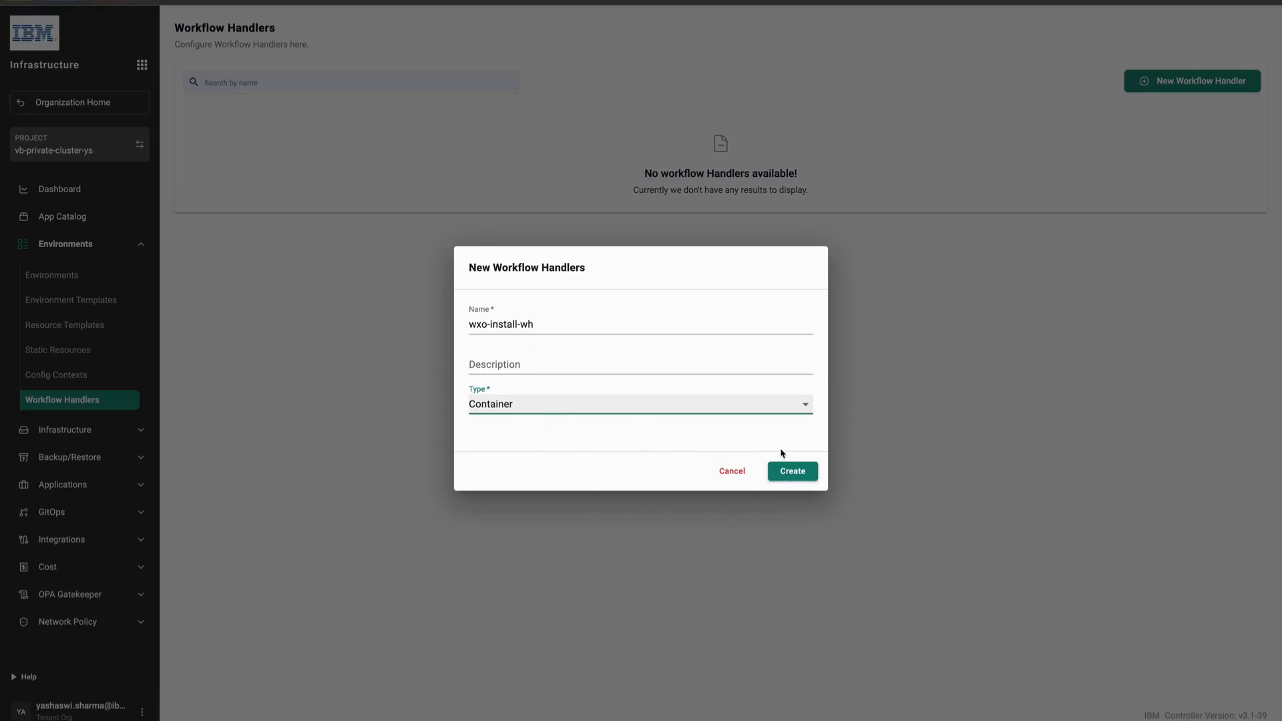
click(794, 474)
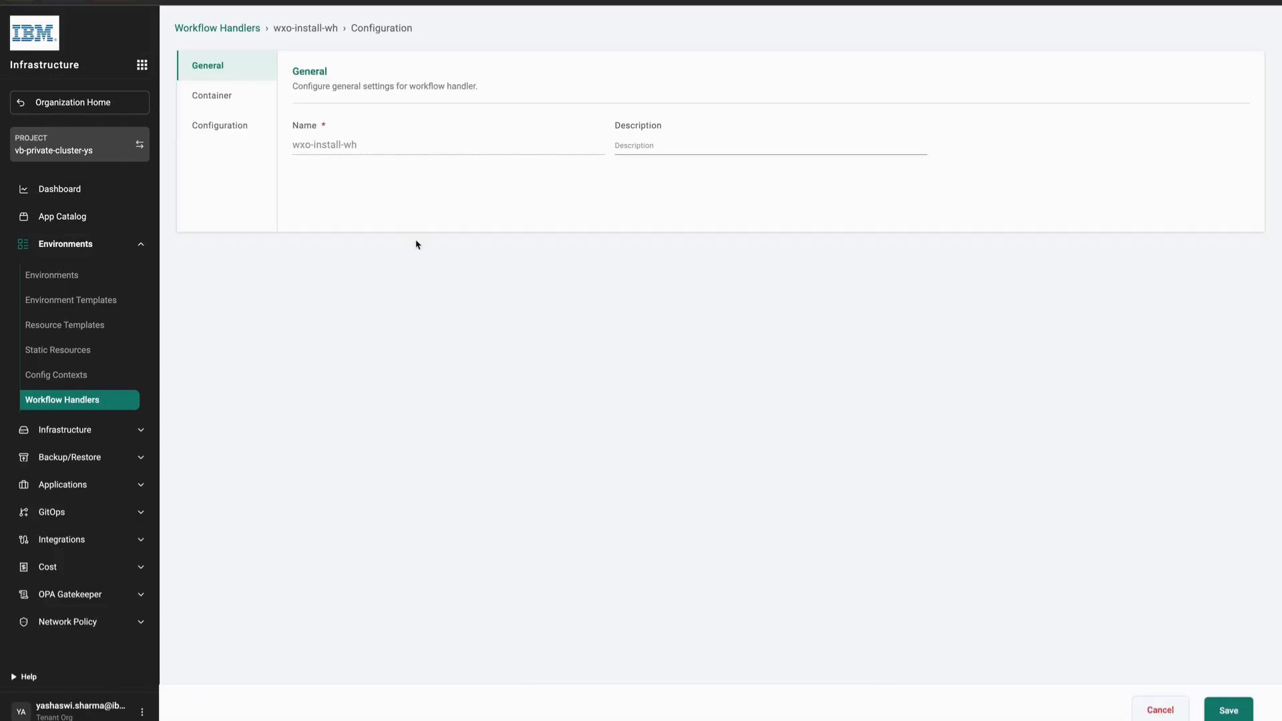
Step: Set the handler's container image to cpd-cli-runner:latest, with a CPU limit of 4000 milli and a memory limit of 16384 MB
click(219, 100)
click(344, 148)
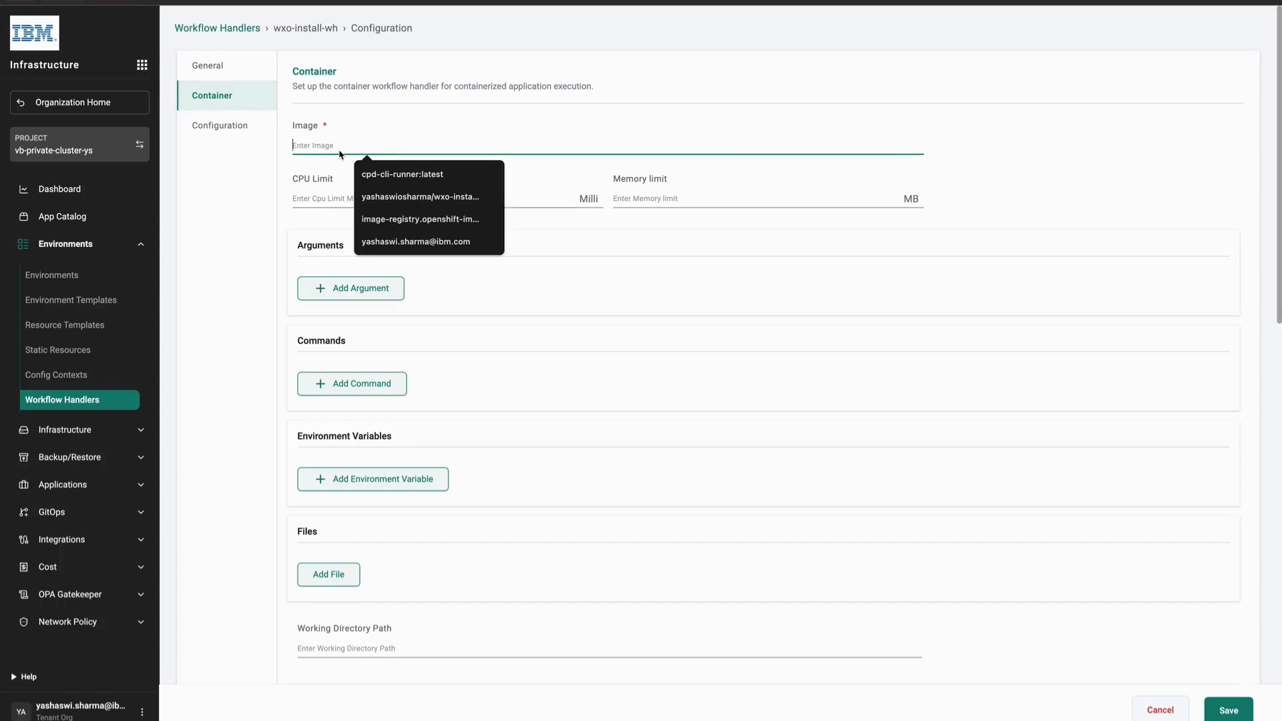
click(383, 176)
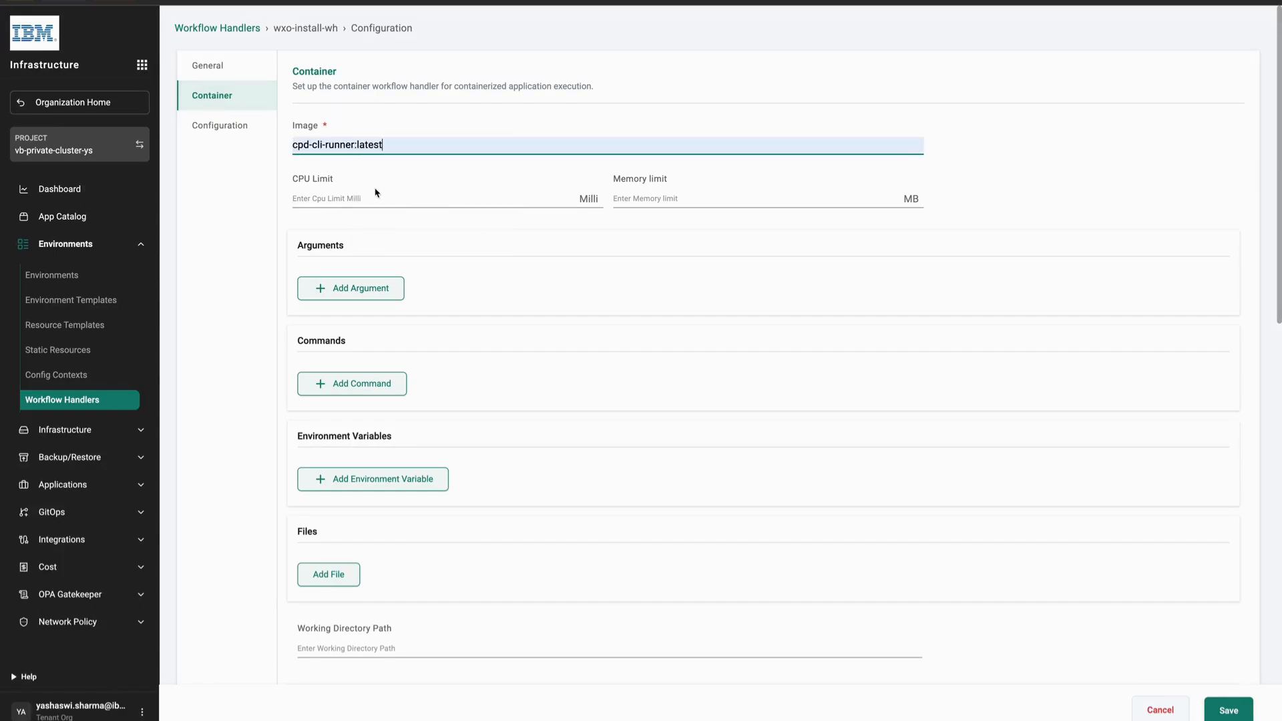
click(367, 202)
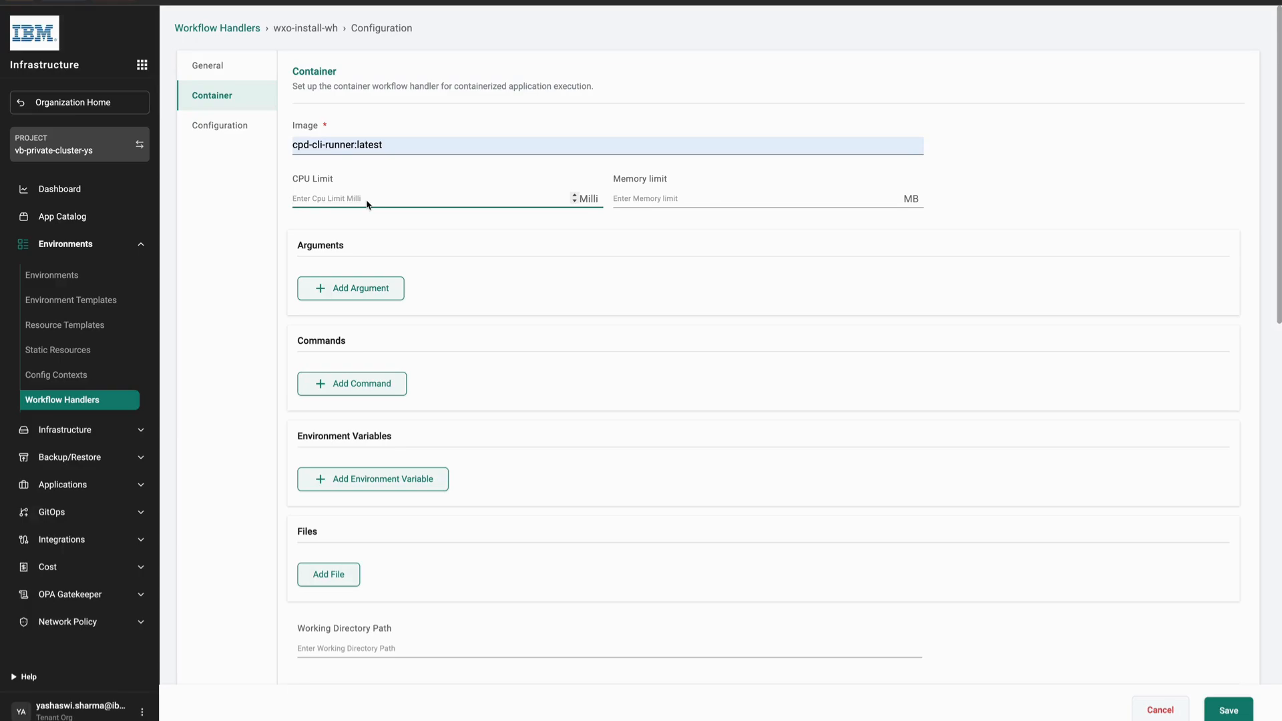
text(4000)
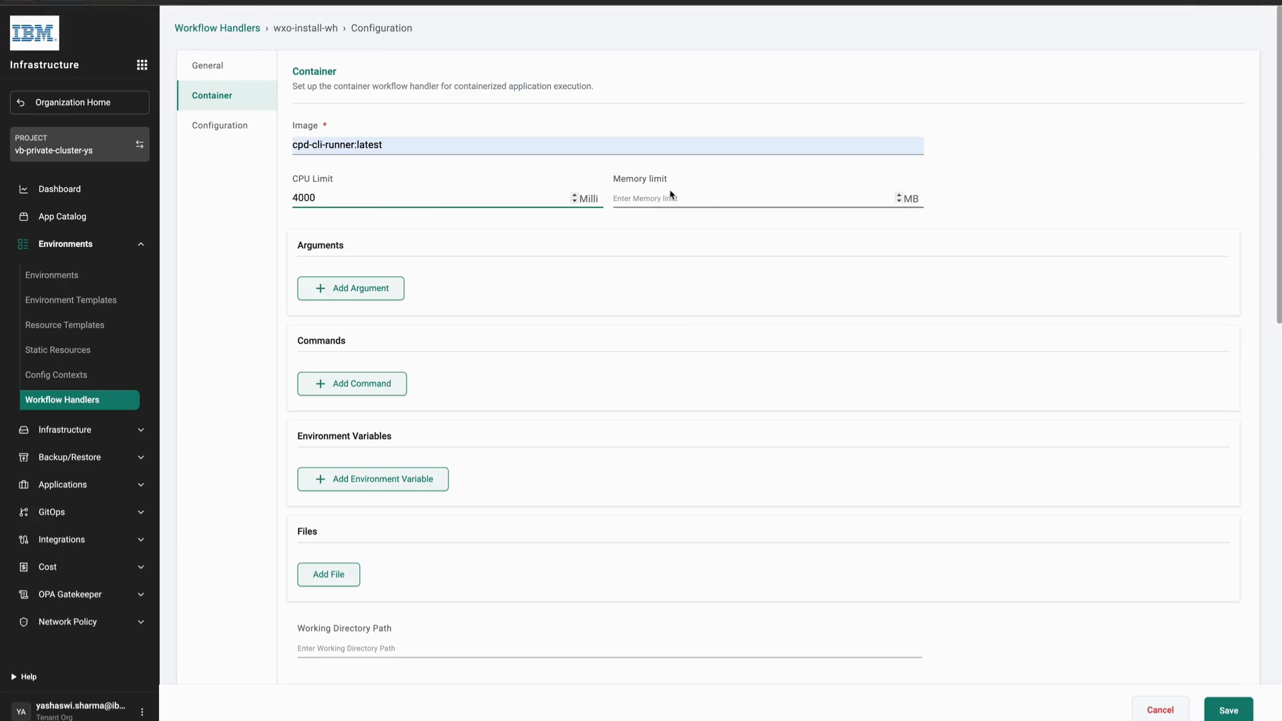
click(689, 198)
text(1)
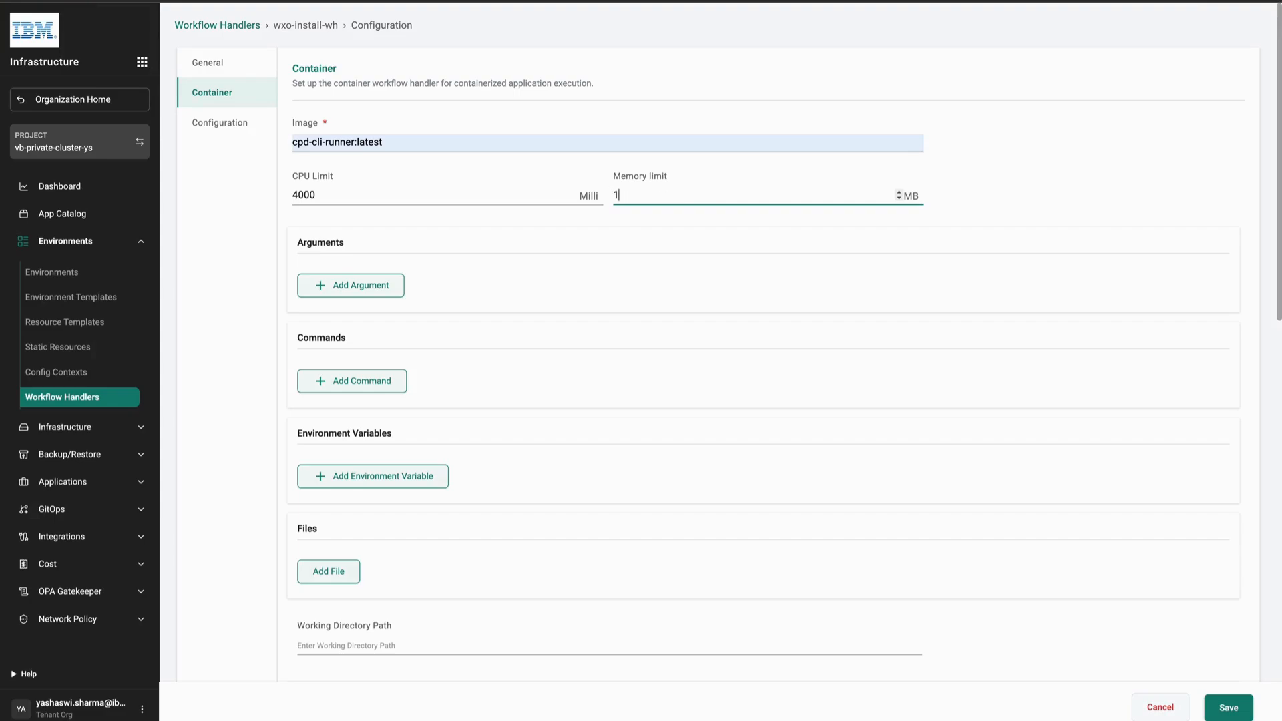
text(6384)
Step: Set the working directory path to /workspace and the image pull registry to image-registry.openshift-image-registry.svc:5000
scroll(549, 518, down, 2)
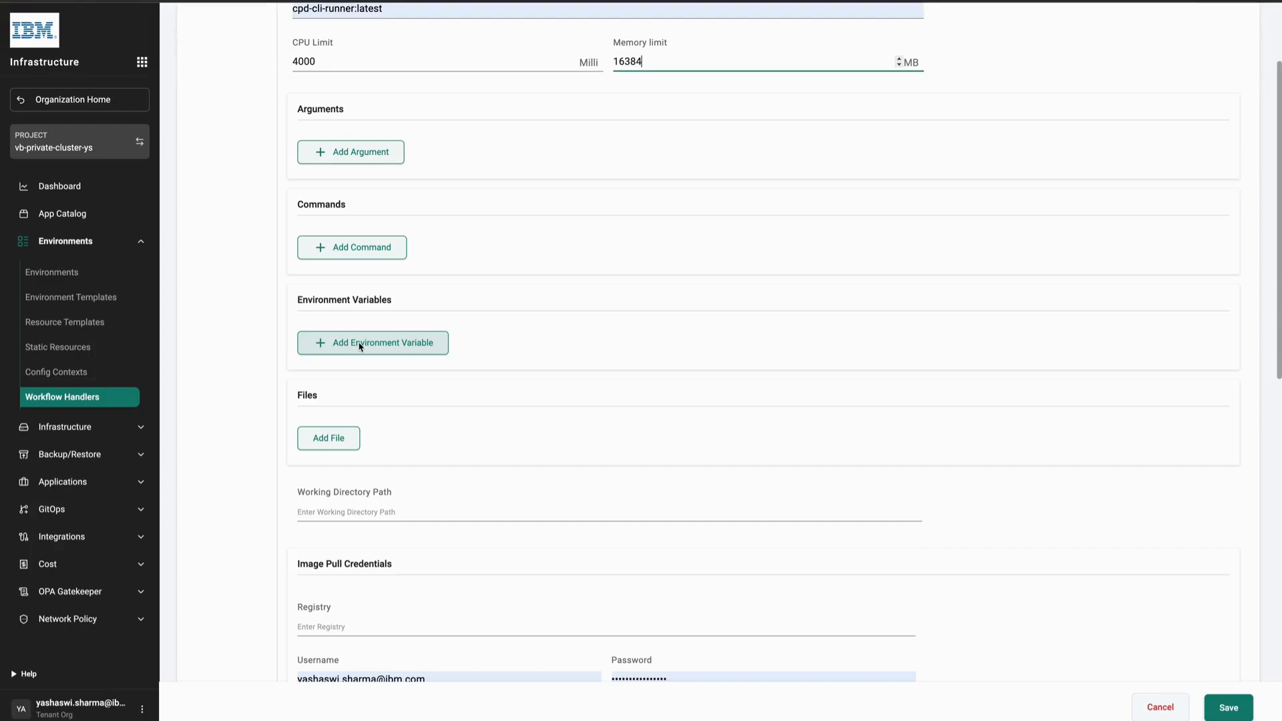
click(355, 513)
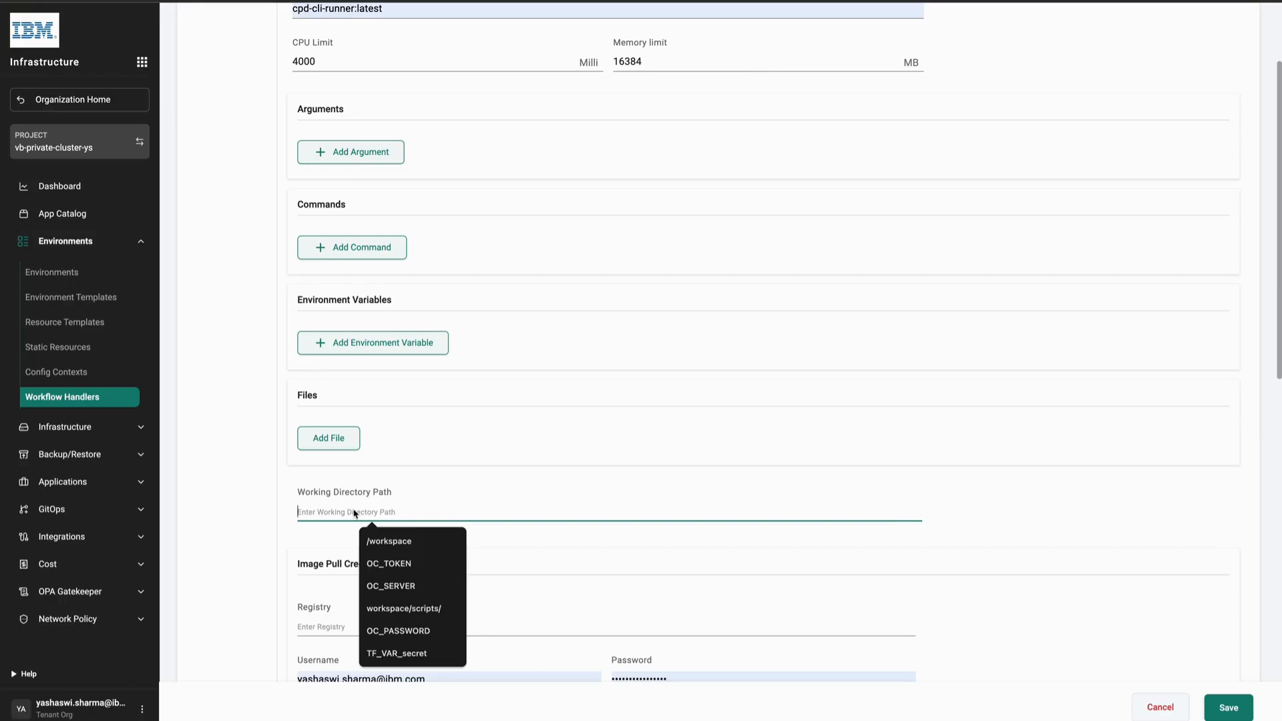
click(377, 542)
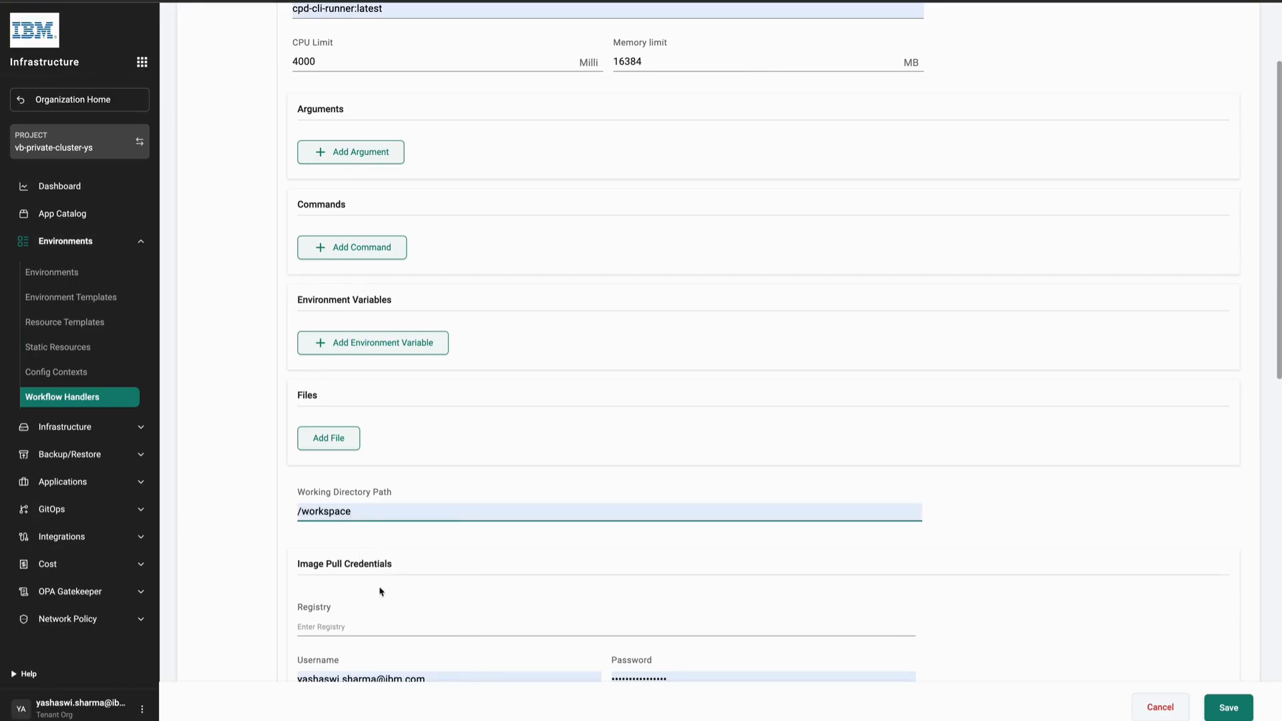
click(366, 629)
click(384, 651)
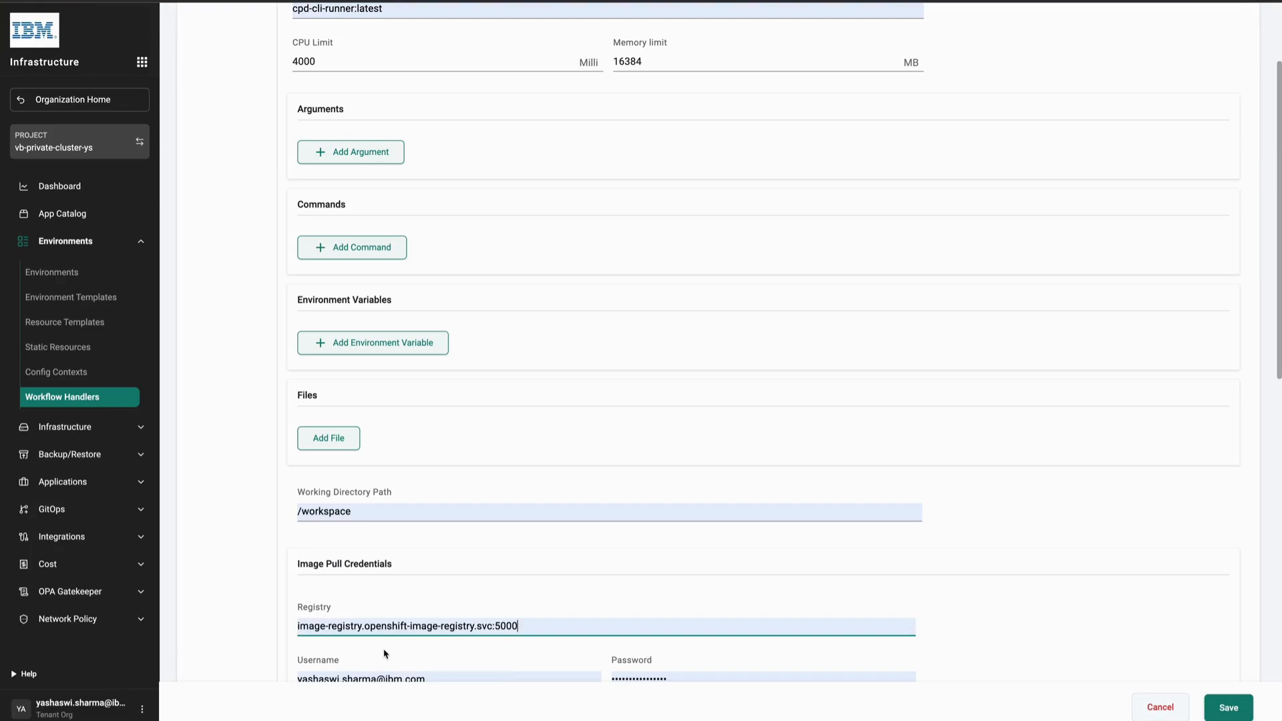
Step: Replace the image pull username with serviceaccount and clear the prefilled password
scroll(383, 654, down, 1)
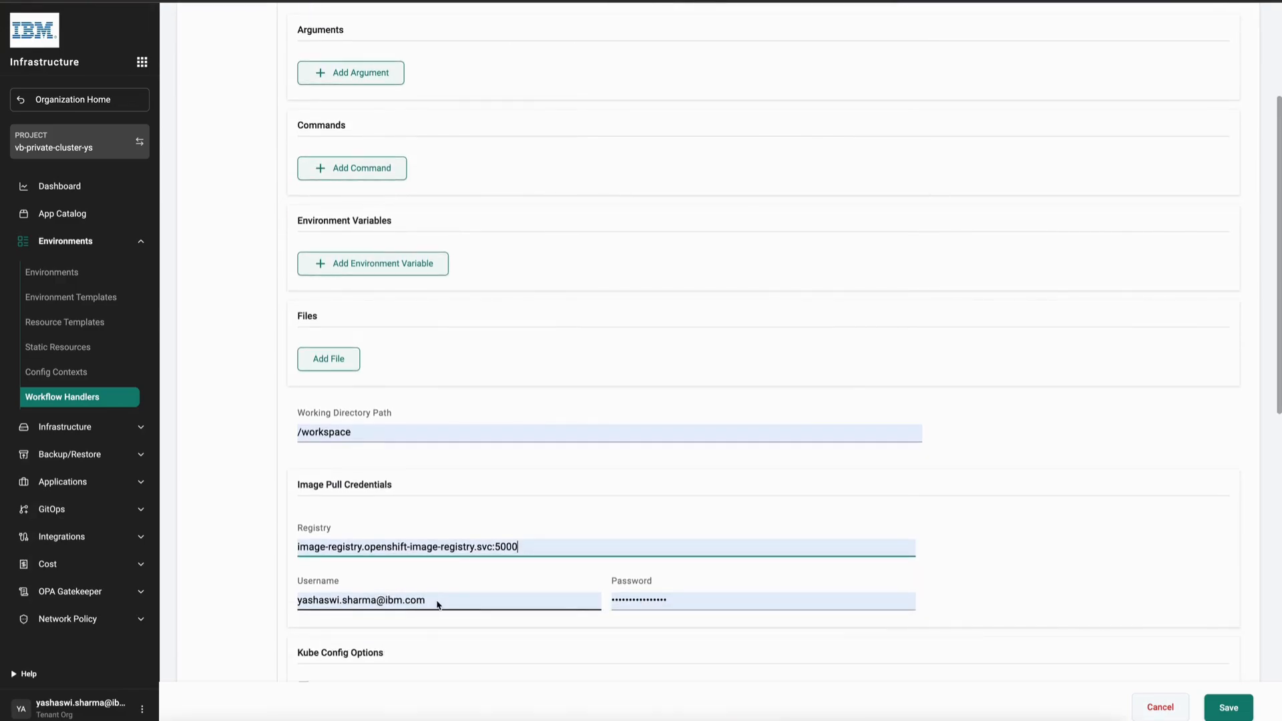
double_click(437, 603)
key(ctrl+a)
text(ser)
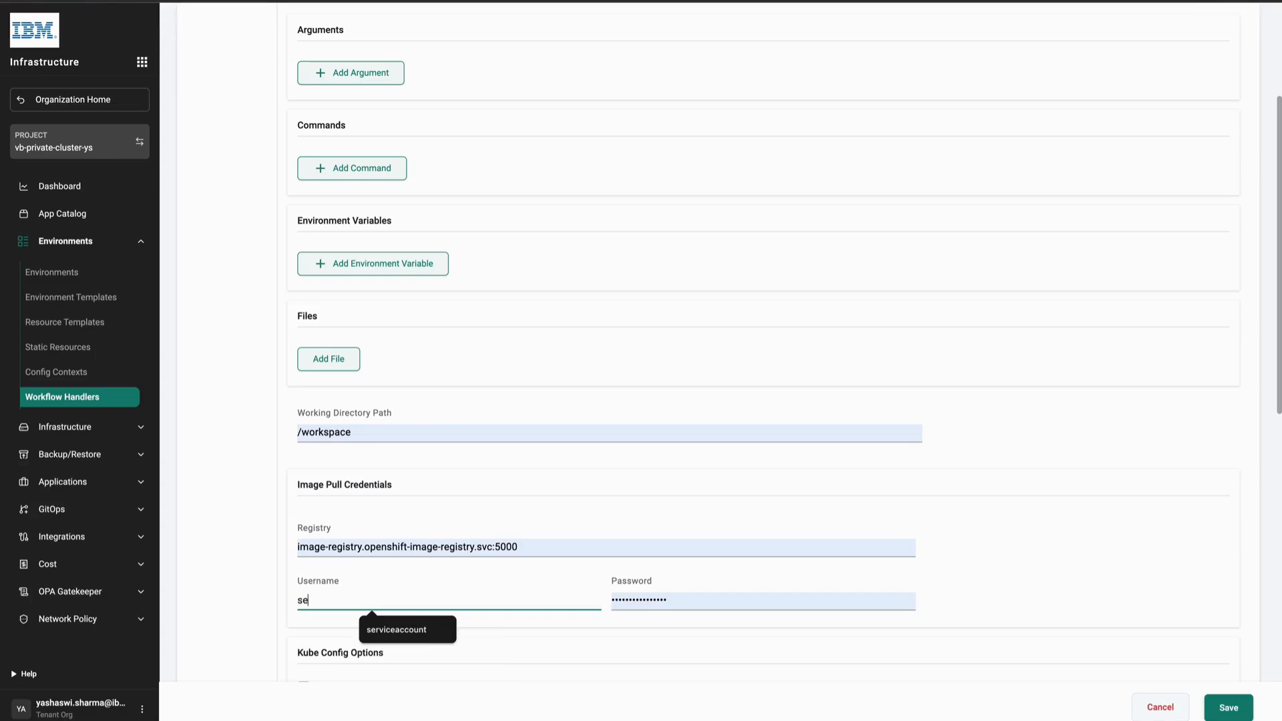
click(412, 634)
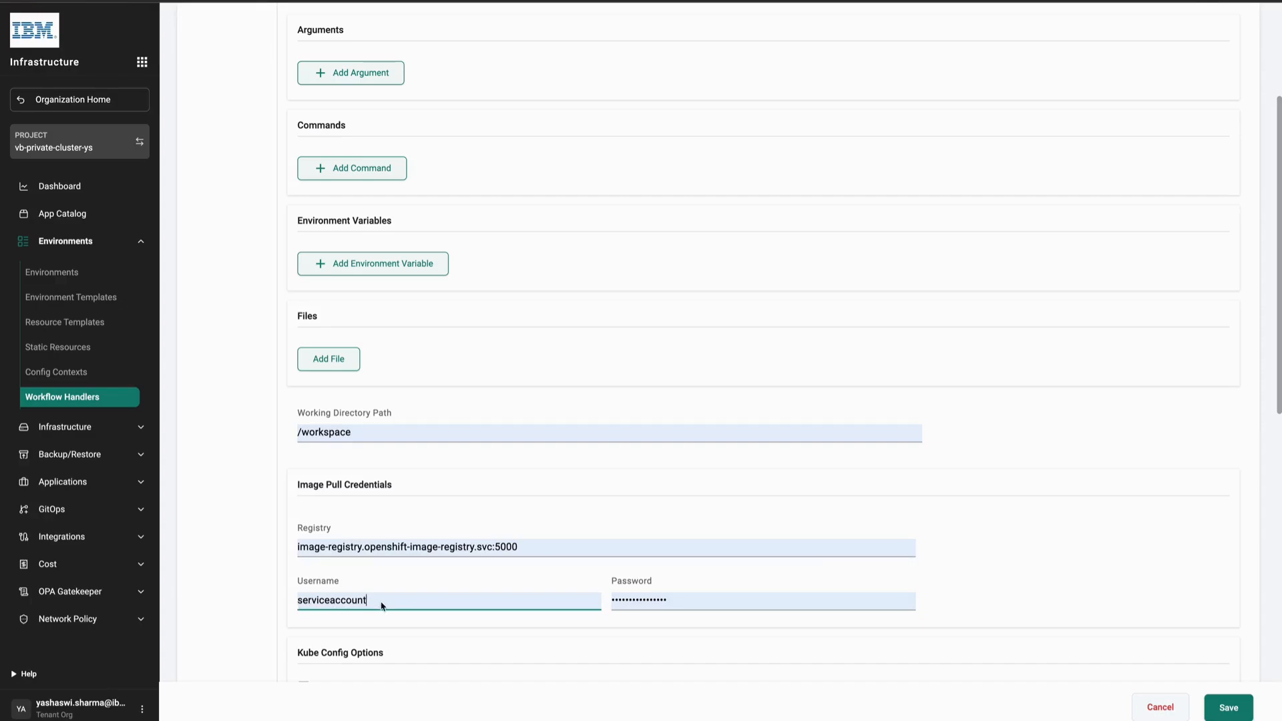
double_click(639, 603)
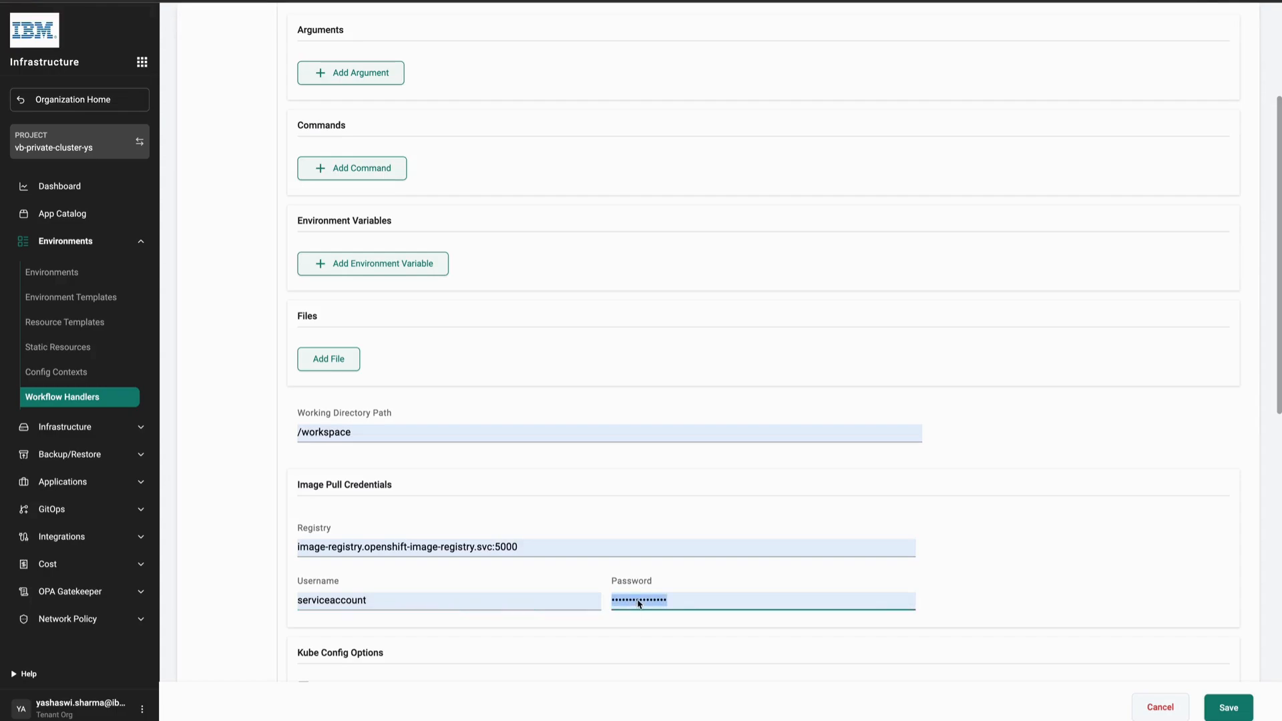
key(BackSpace)
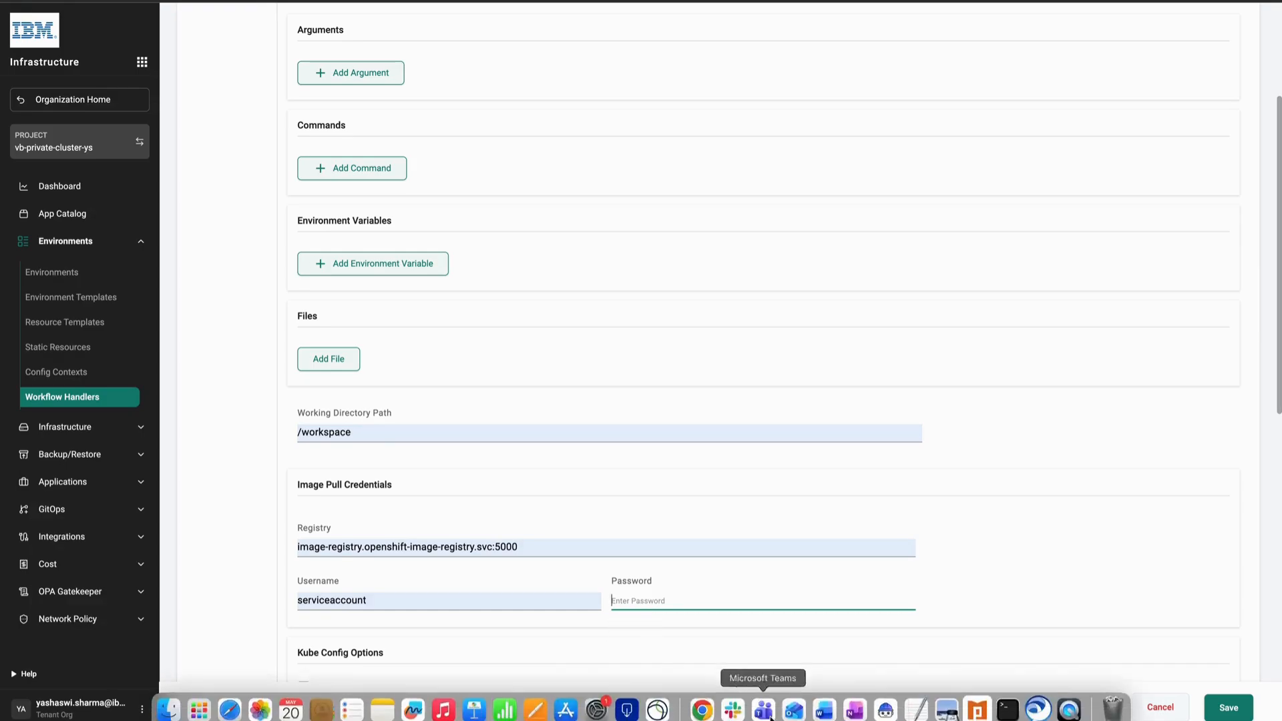
Step: Save the workflow handler and reopen the container settings of wxo-install-wh for editing
click(1229, 707)
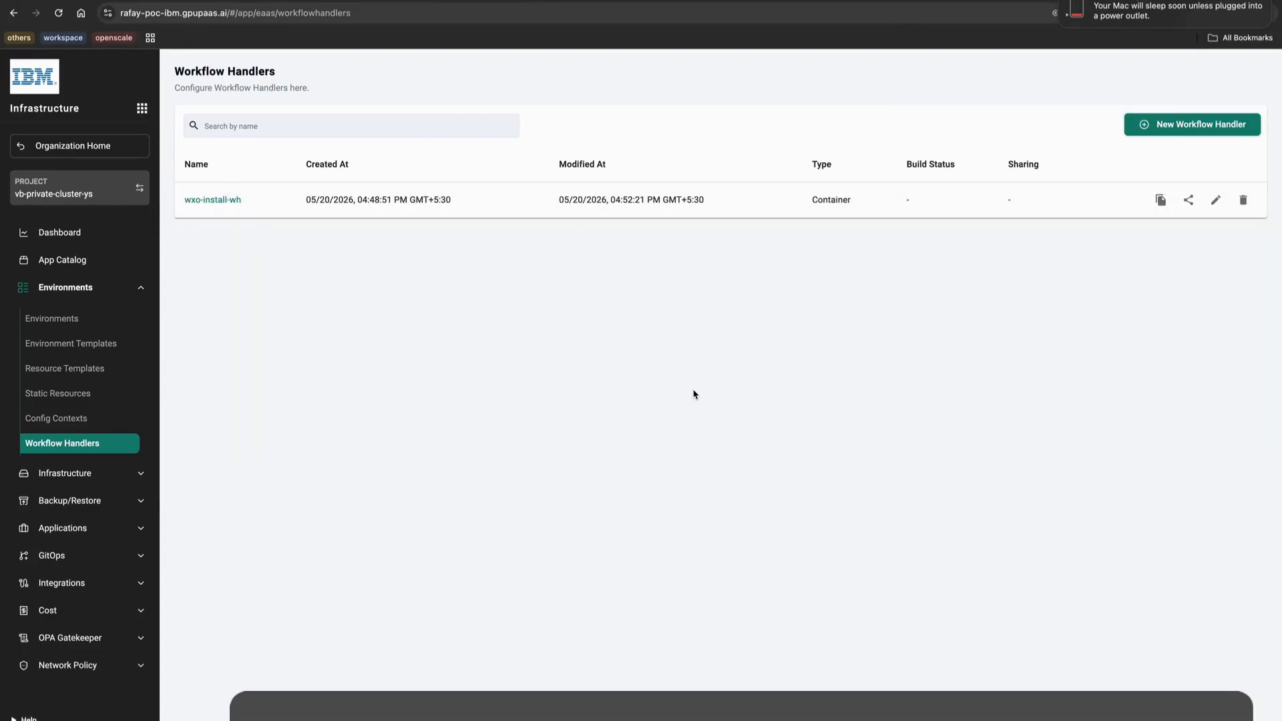
key(super+shift+5)
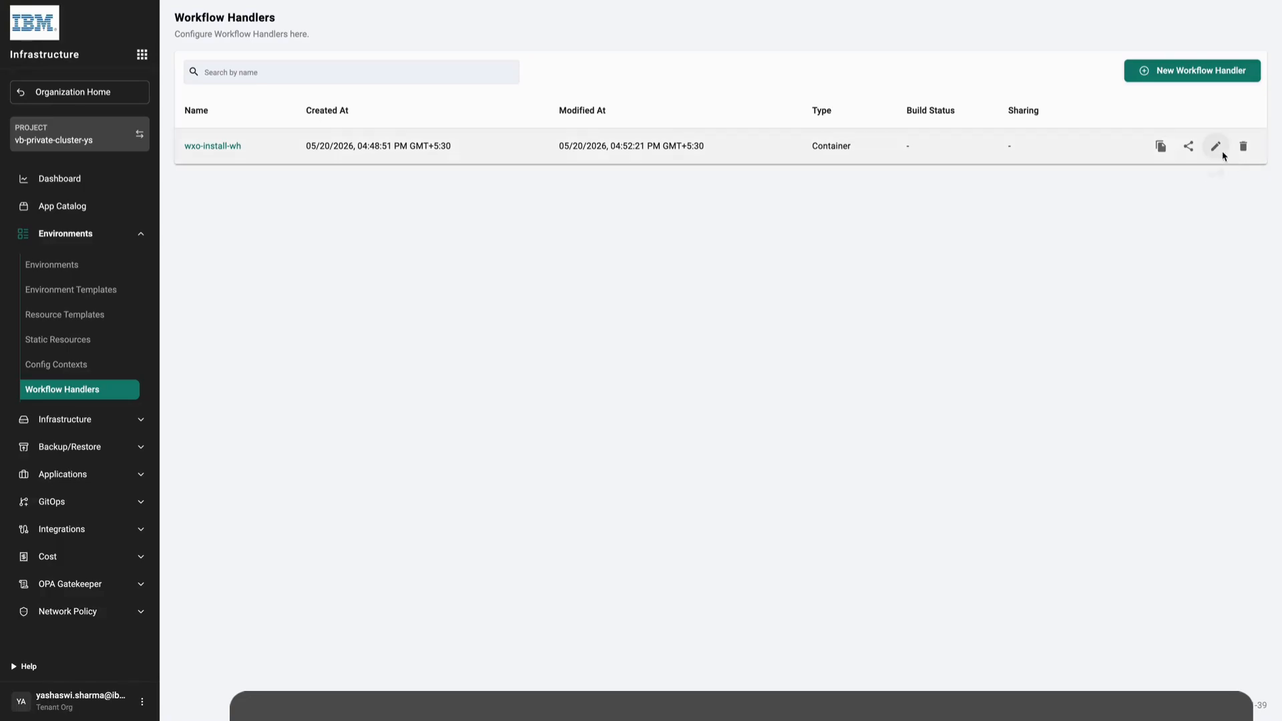
click(1214, 148)
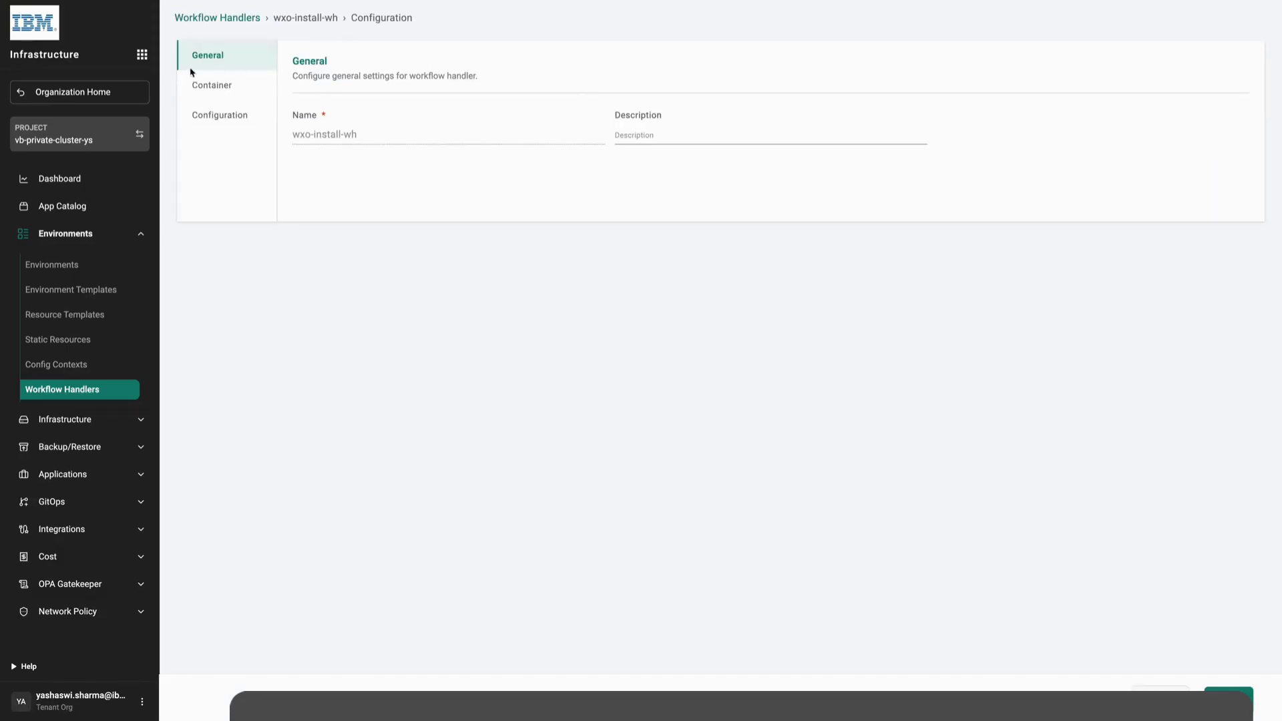
click(227, 91)
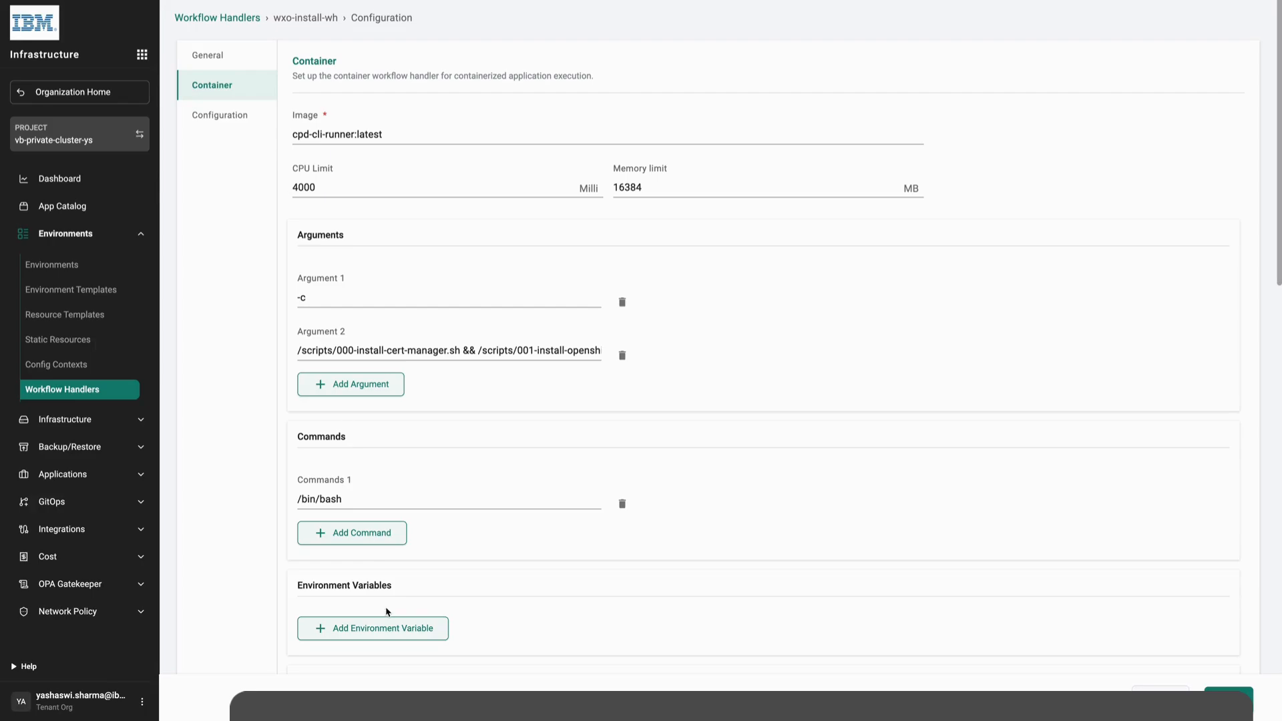
Step: Set Privileged to Enabled and Read Only Root File System to Disabled in the handler's Kube options
scroll(387, 490, down, 10)
scroll(386, 488, down, 2)
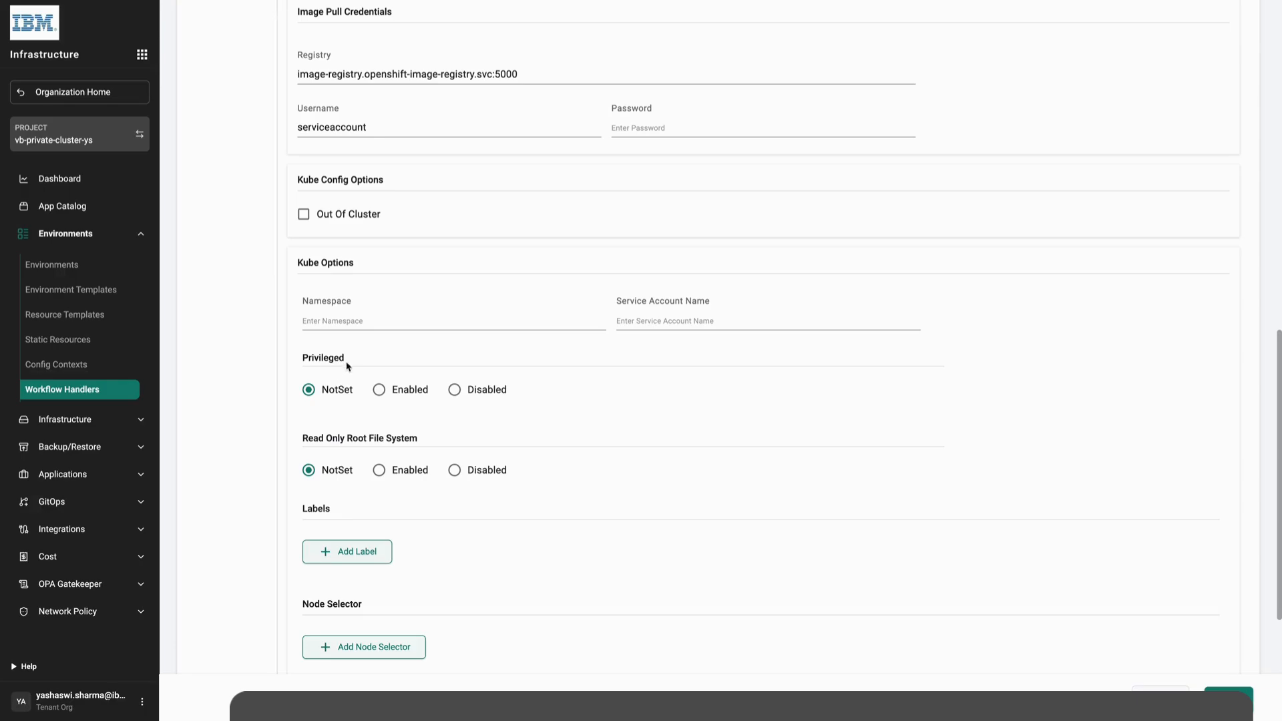
click(381, 393)
click(457, 475)
scroll(461, 478, down, 2)
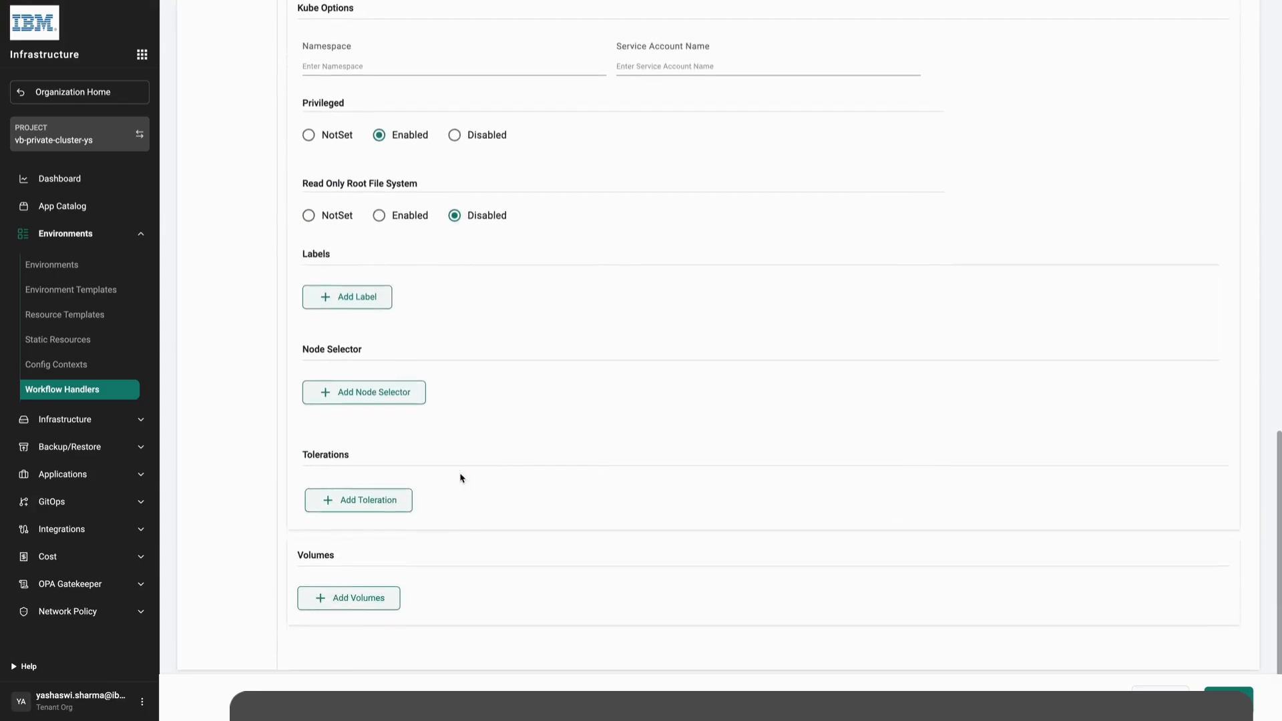
Step: Set the Kube options namespace to rafay-vb and the service account name to rafay-vb-sa, and save the handler
scroll(461, 478, up, 8)
scroll(461, 478, down, 2)
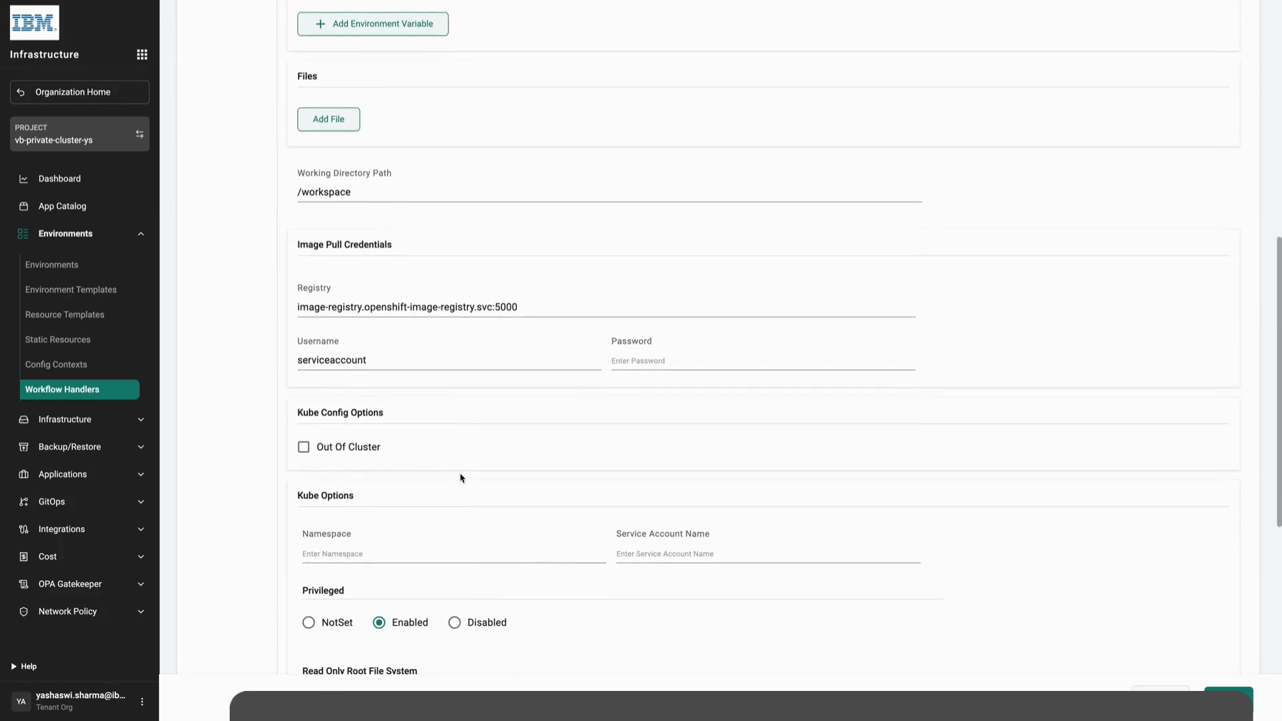
click(347, 500)
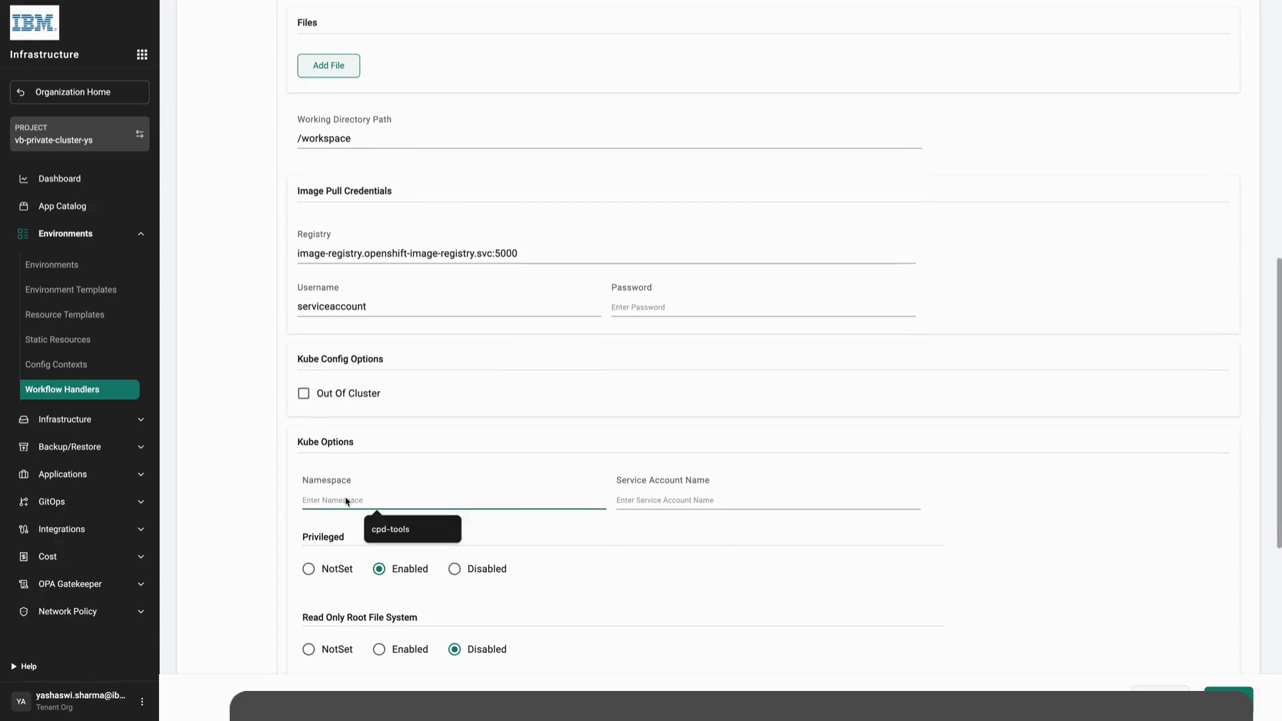
text(rafay)
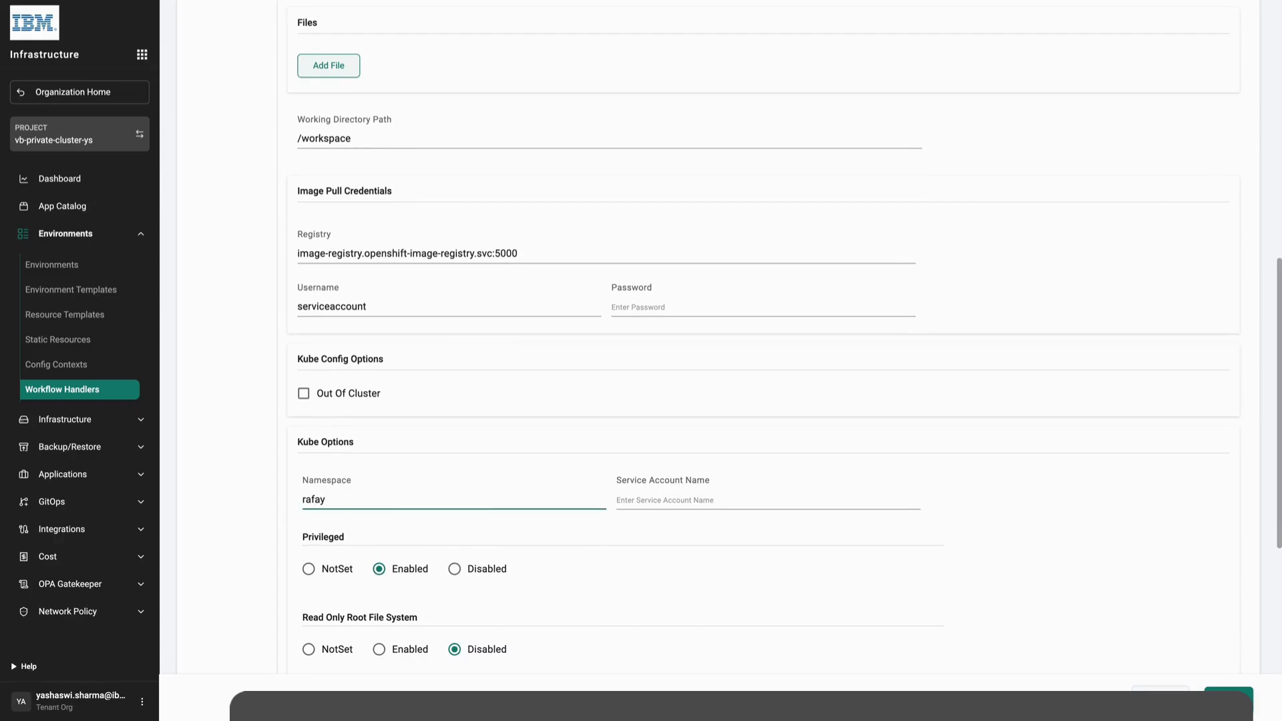
text(-vb)
click(634, 501)
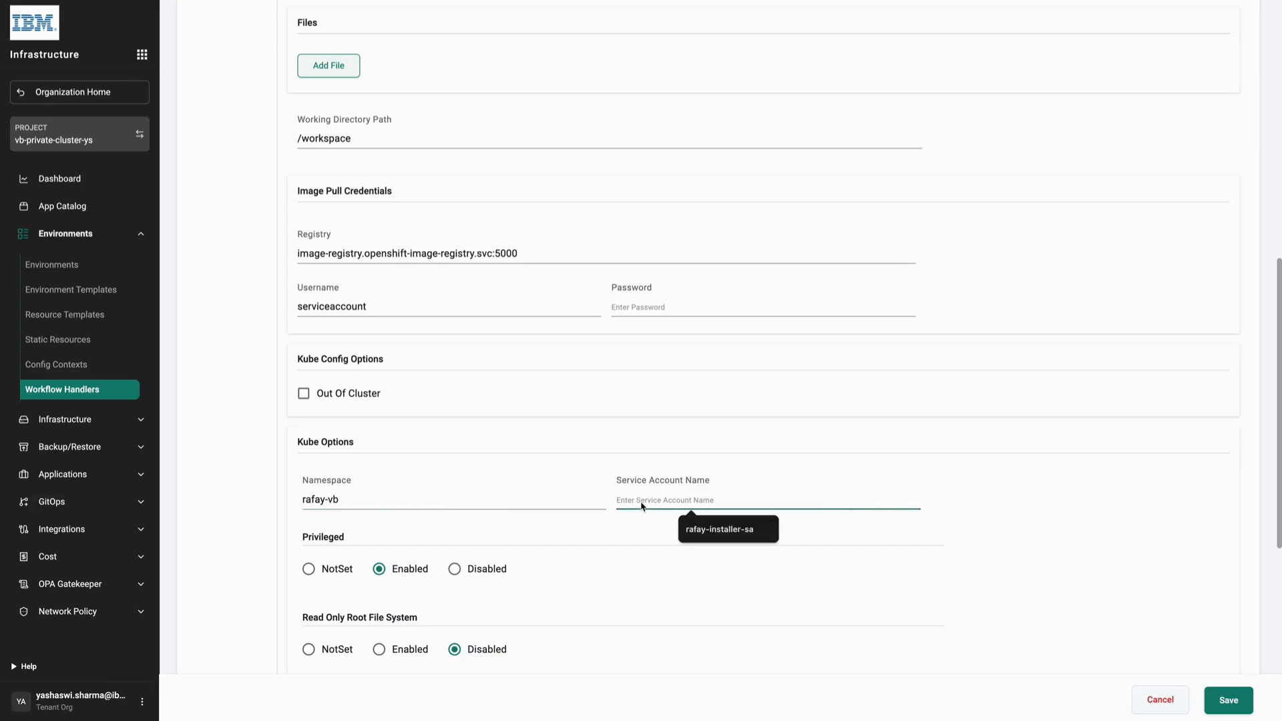
text(rafay-vb-sa)
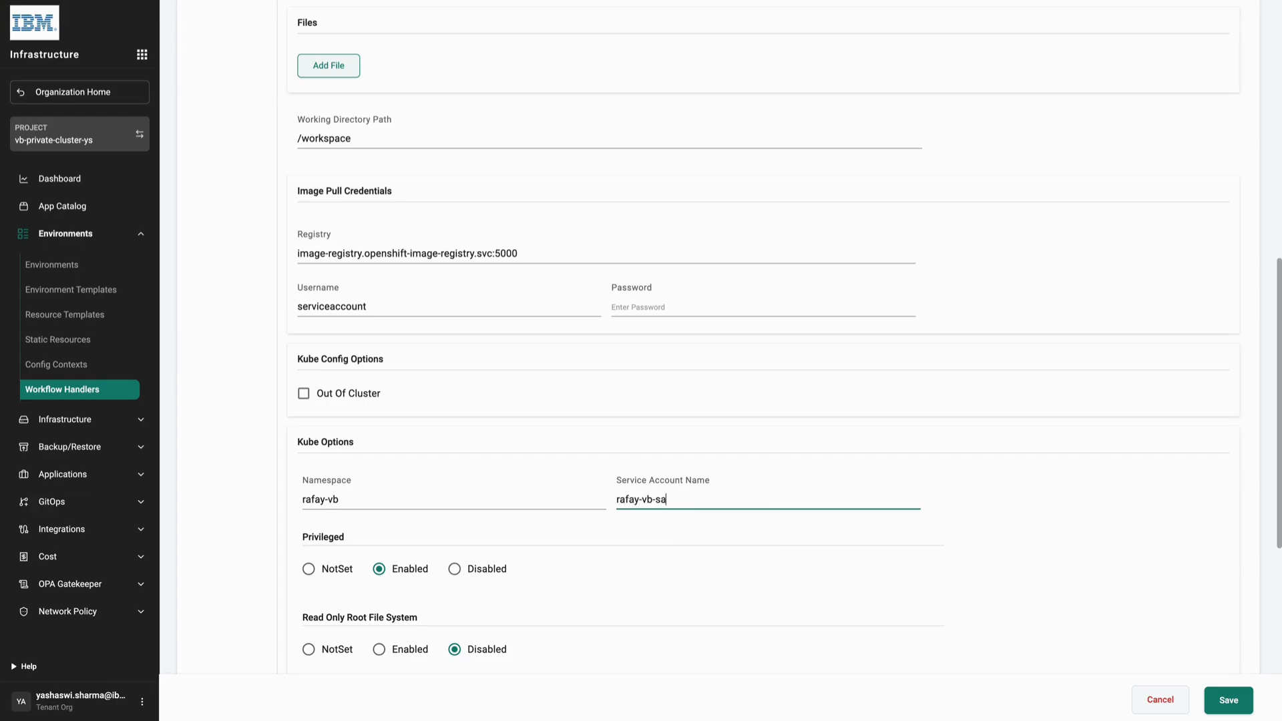
click(1230, 701)
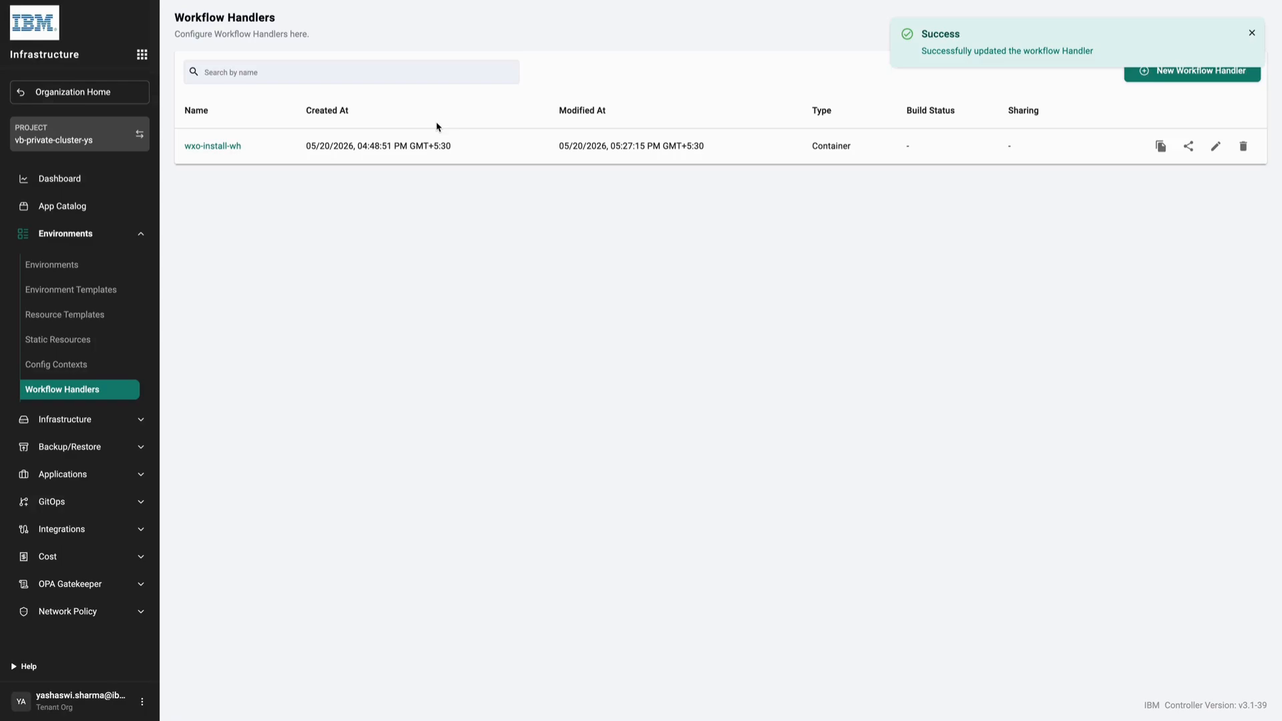
Step: Create a new resource template named wxo-install-rt
click(69, 322)
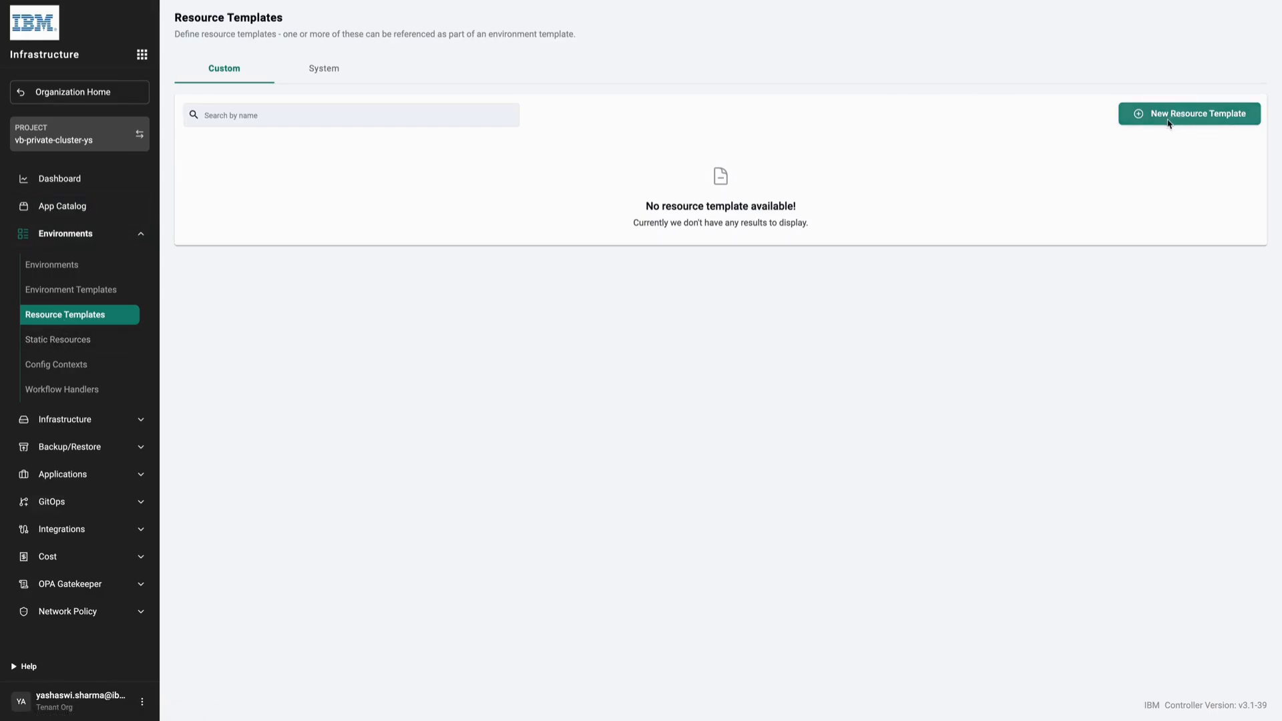
click(1197, 123)
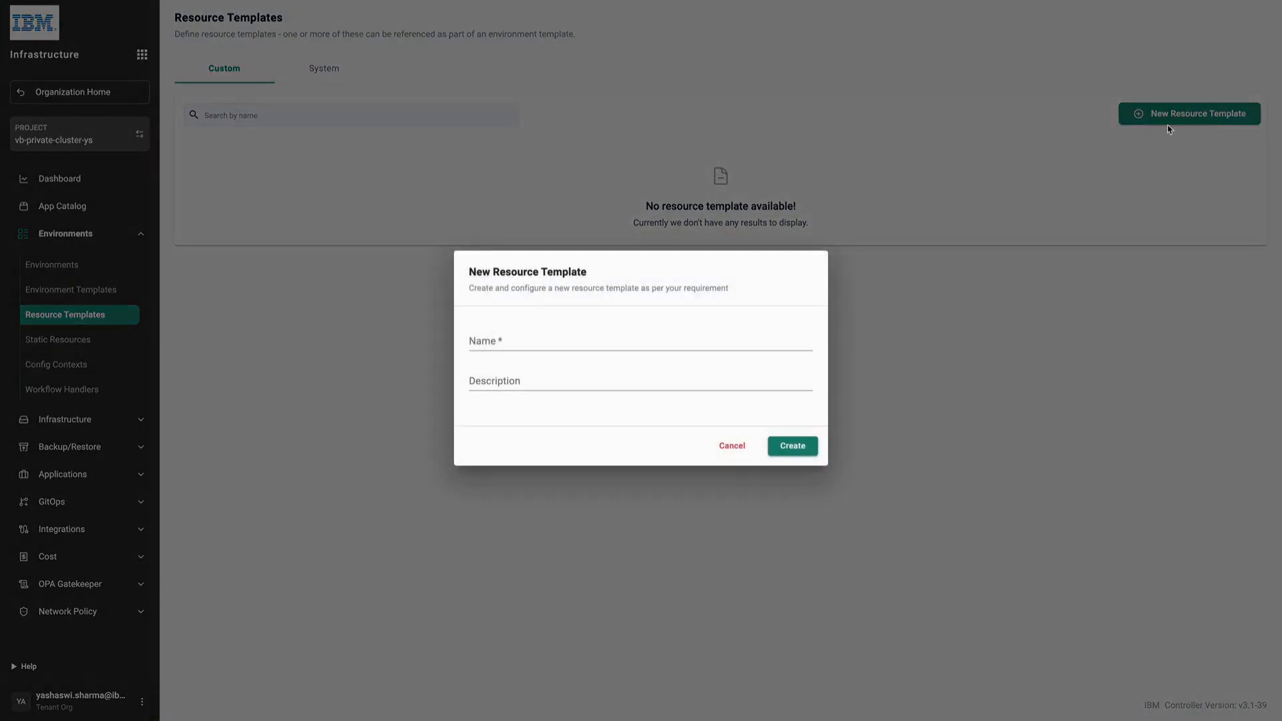
click(624, 346)
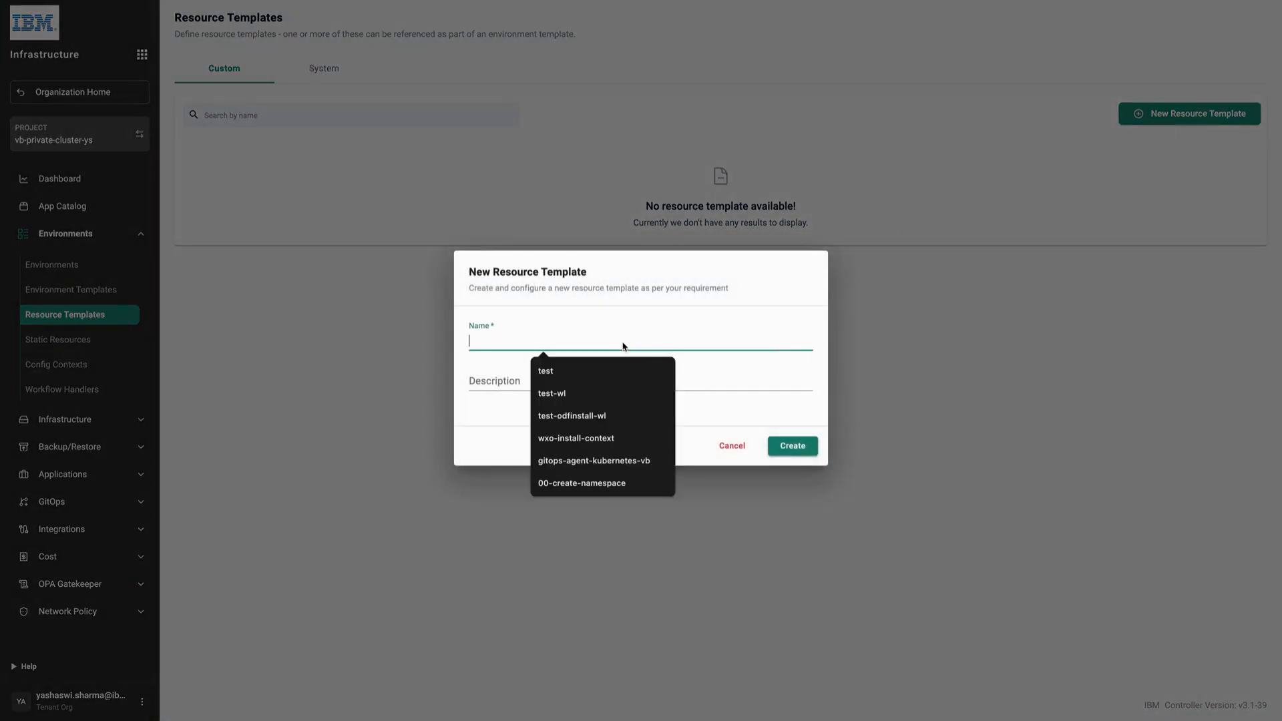
text(wxo)
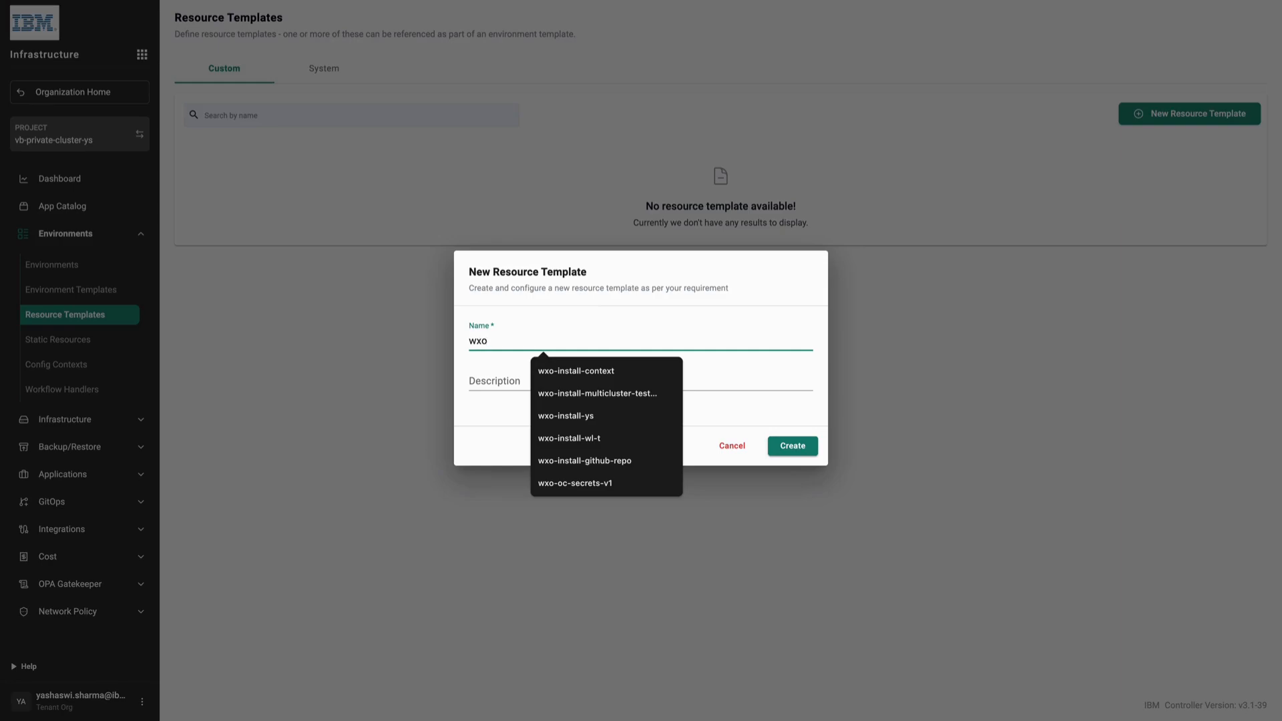
text(-install-rt)
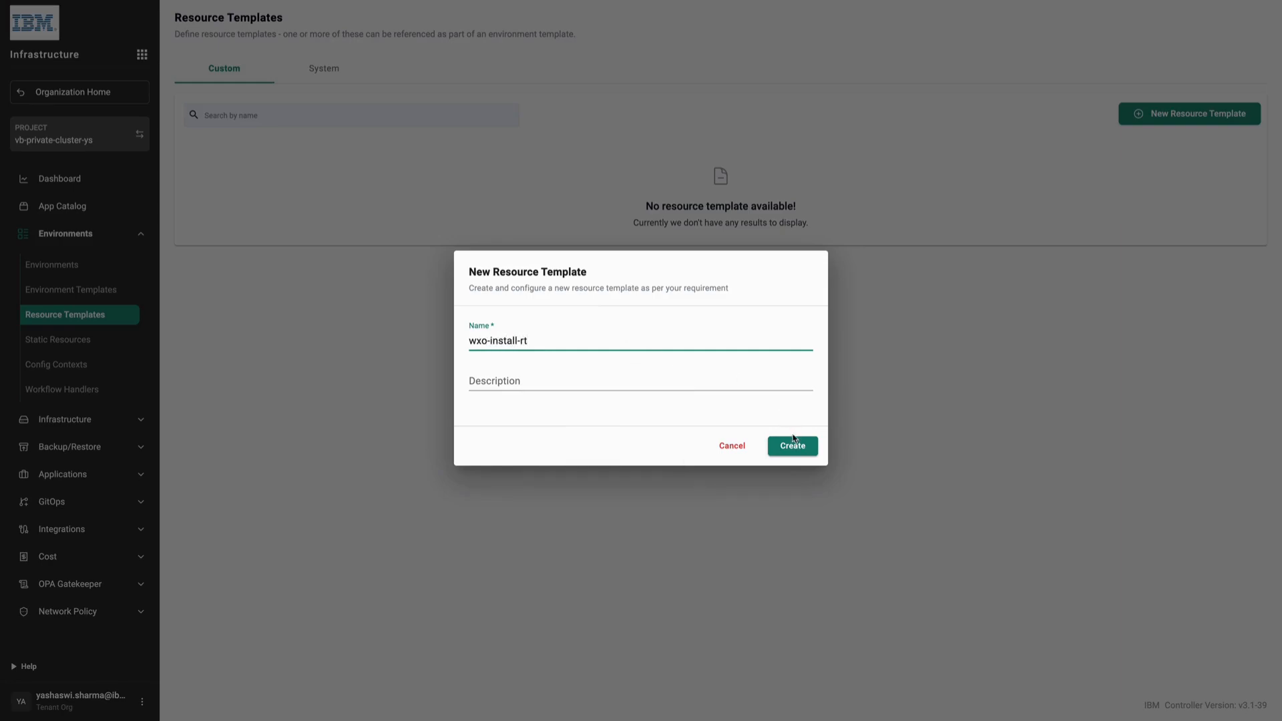
click(793, 444)
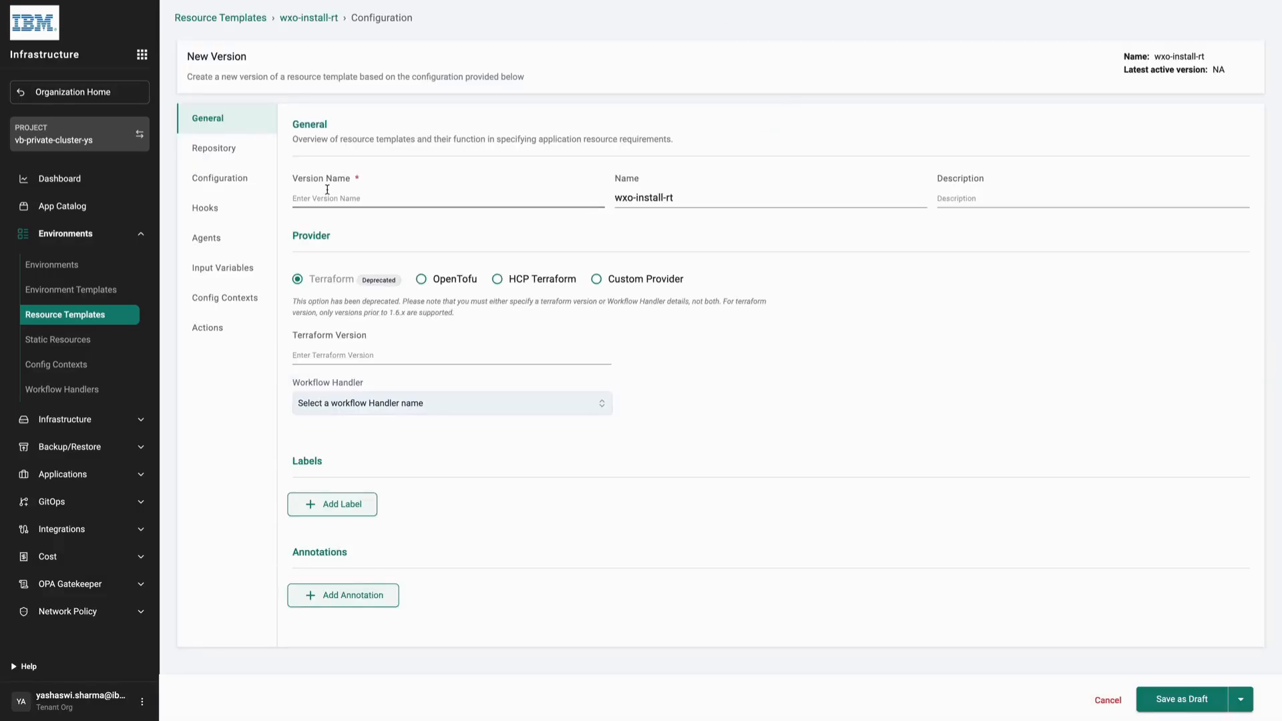
Step: Set the resource template's version name to v1 and choose Custom Provider as its provider
click(328, 195)
click(368, 229)
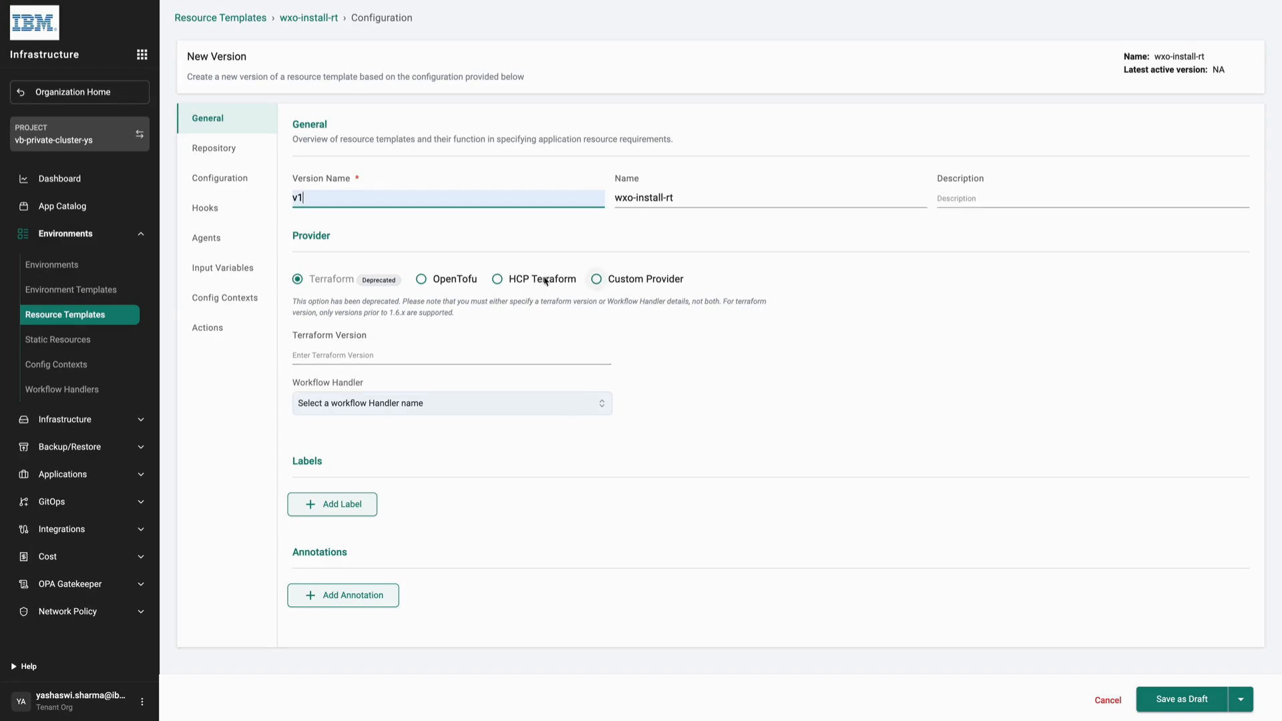
click(598, 286)
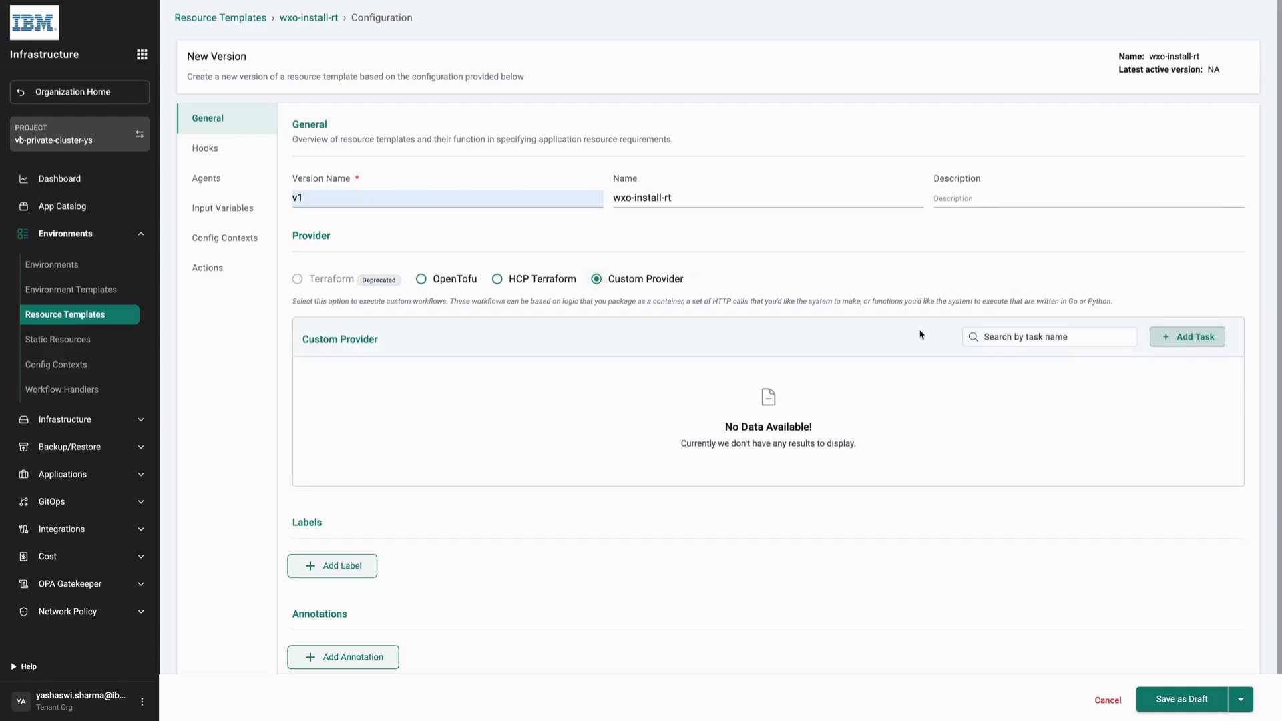
Step: Start a new custom provider task and name it wxo-install-task
click(1177, 346)
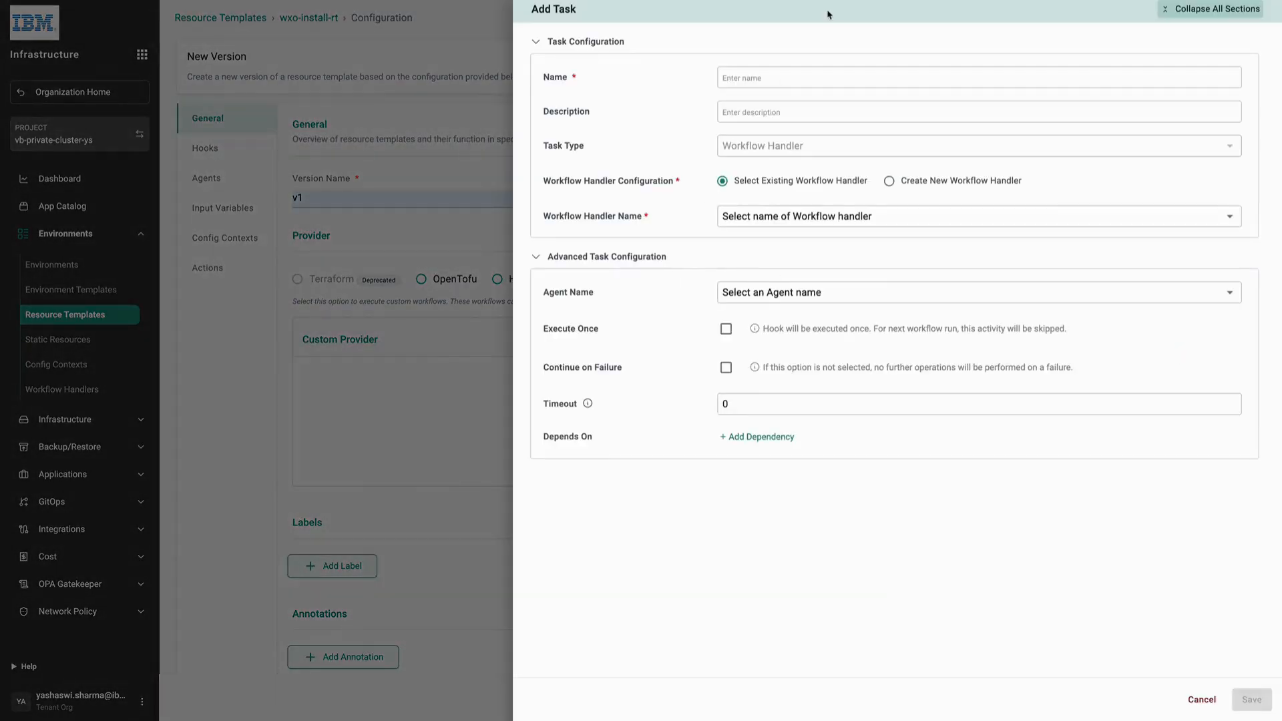
click(786, 80)
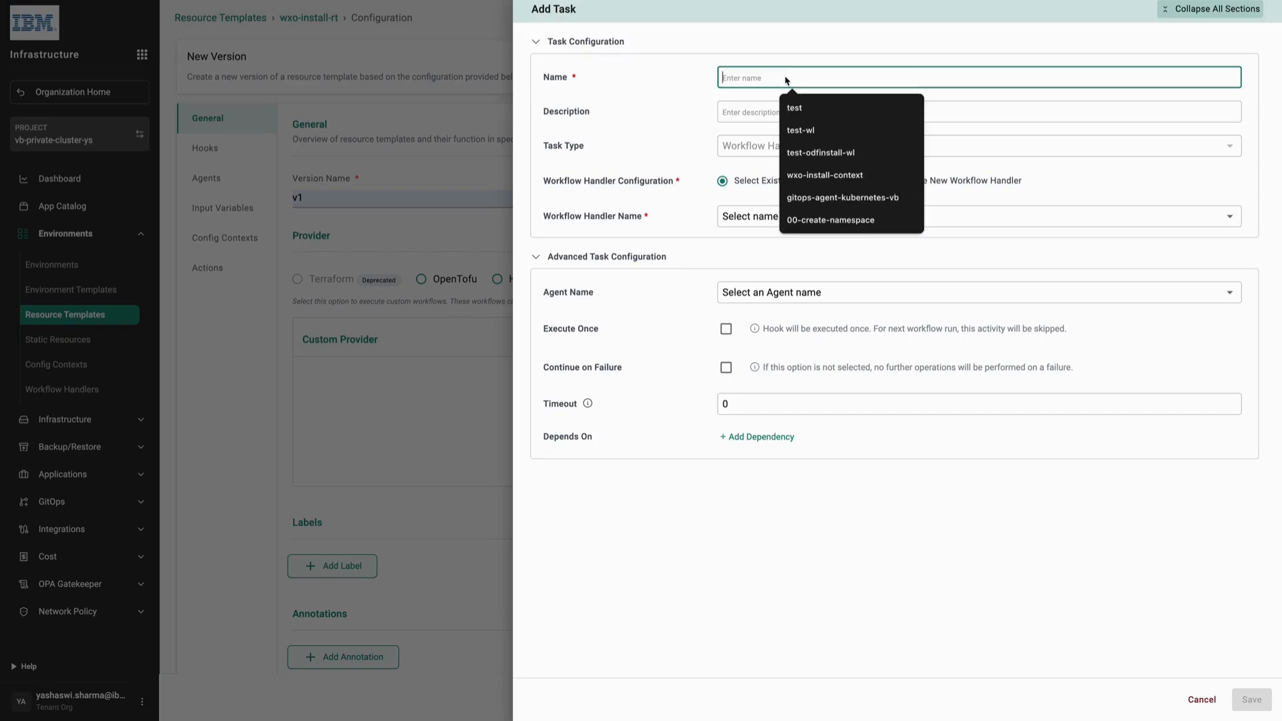
text(wxo)
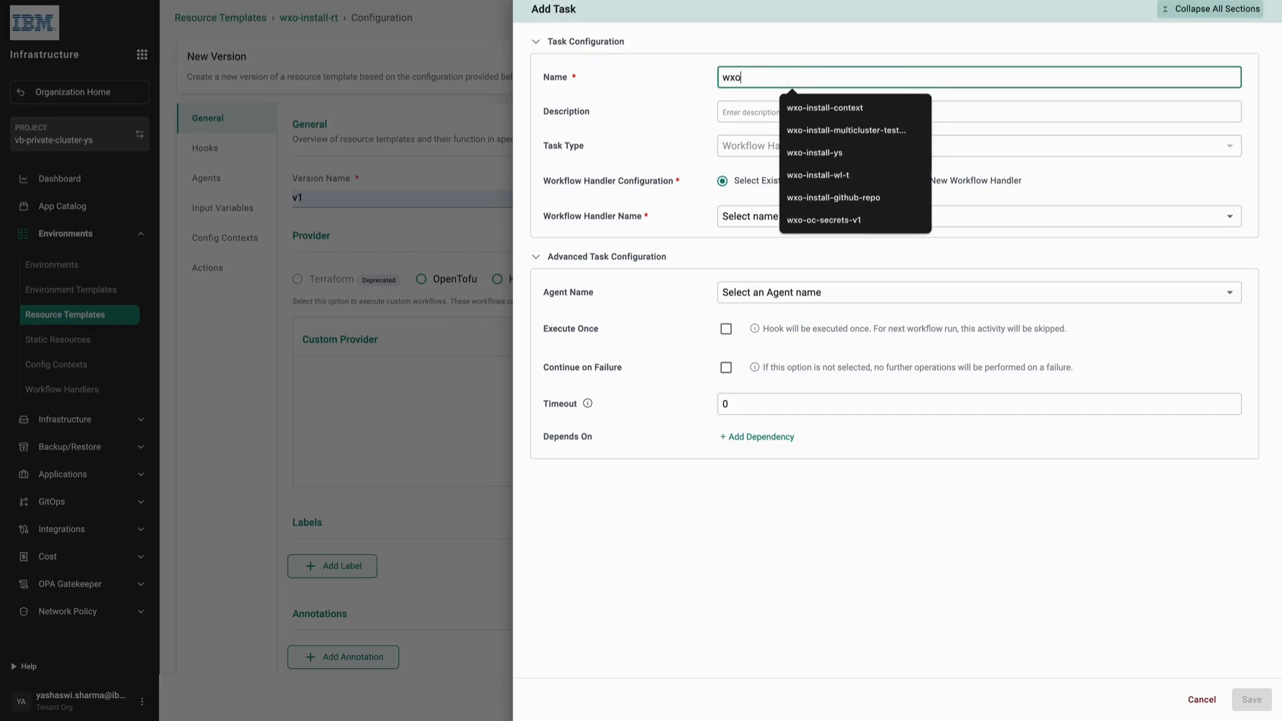
text(-install-task)
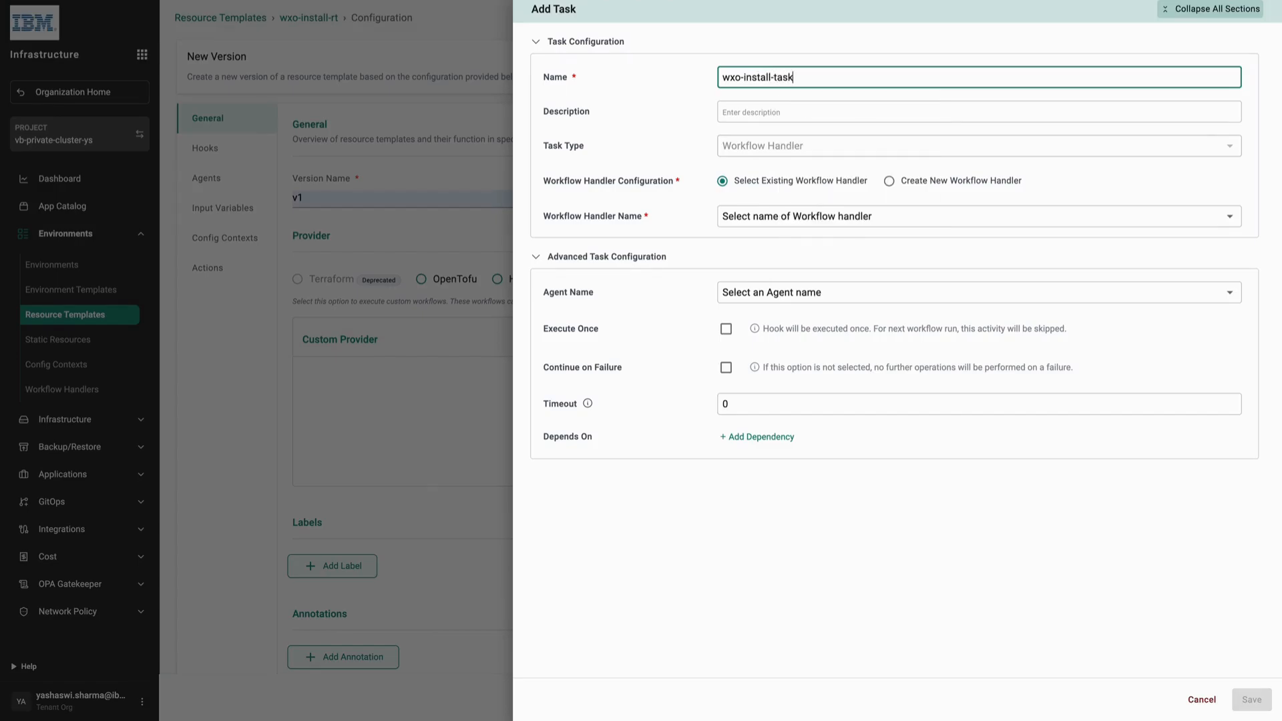
click(797, 151)
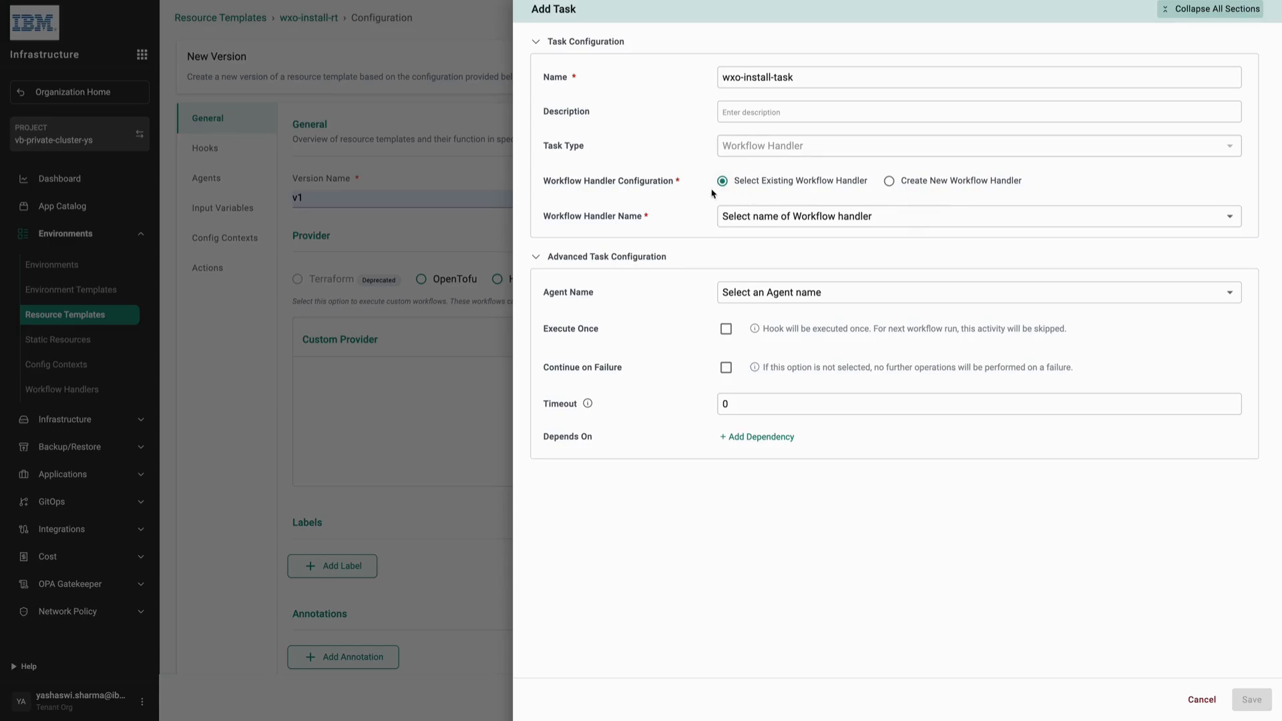
Step: Assign the existing workflow handler wxo-install-wh to the task
click(810, 216)
click(1148, 216)
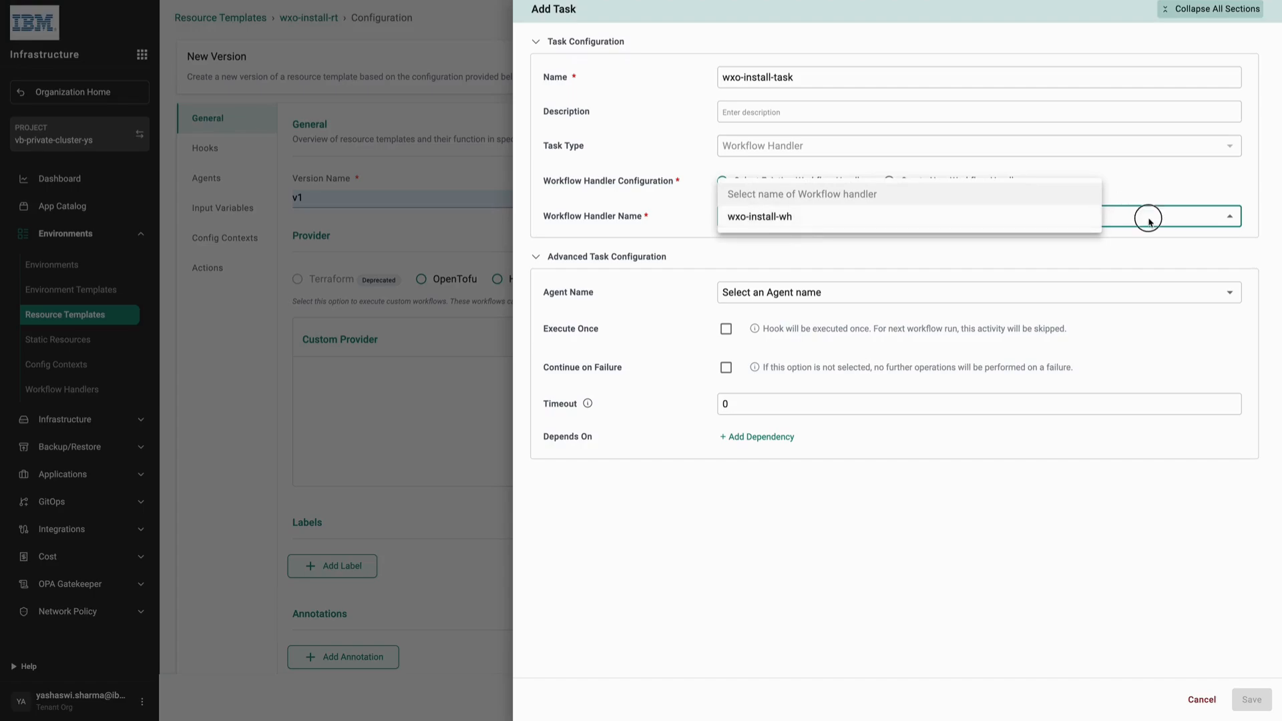
click(806, 219)
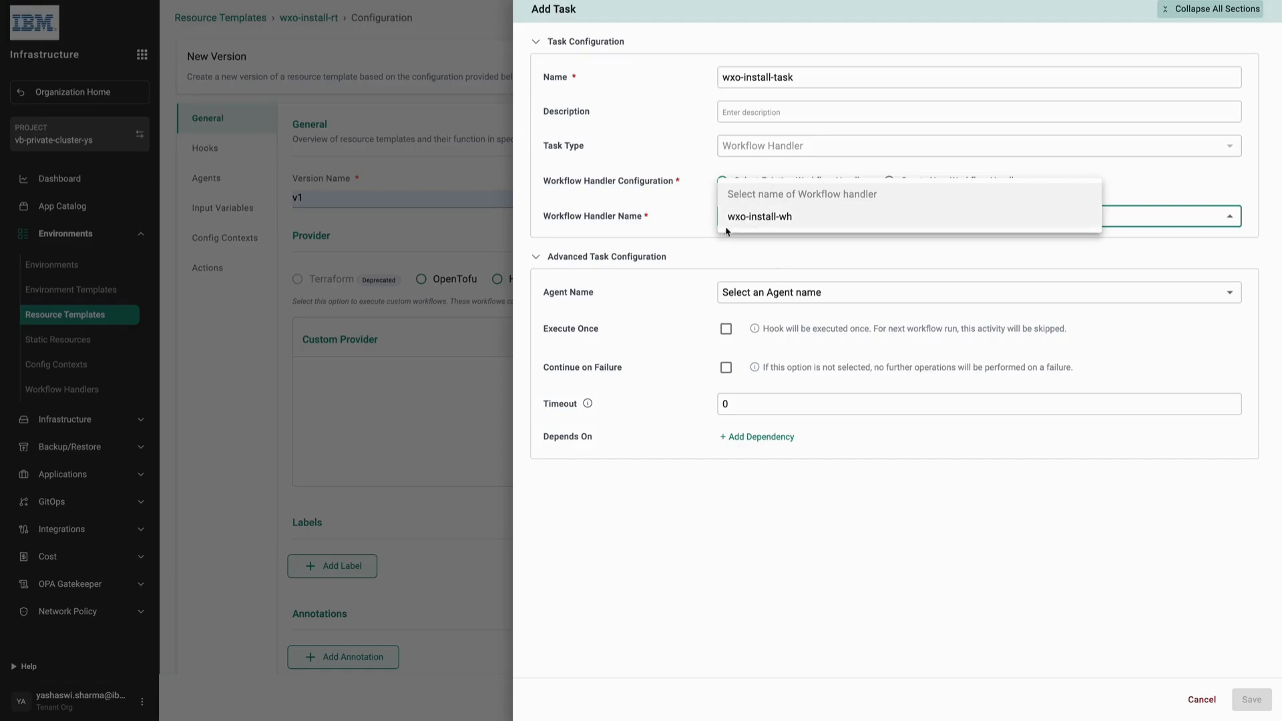
click(763, 218)
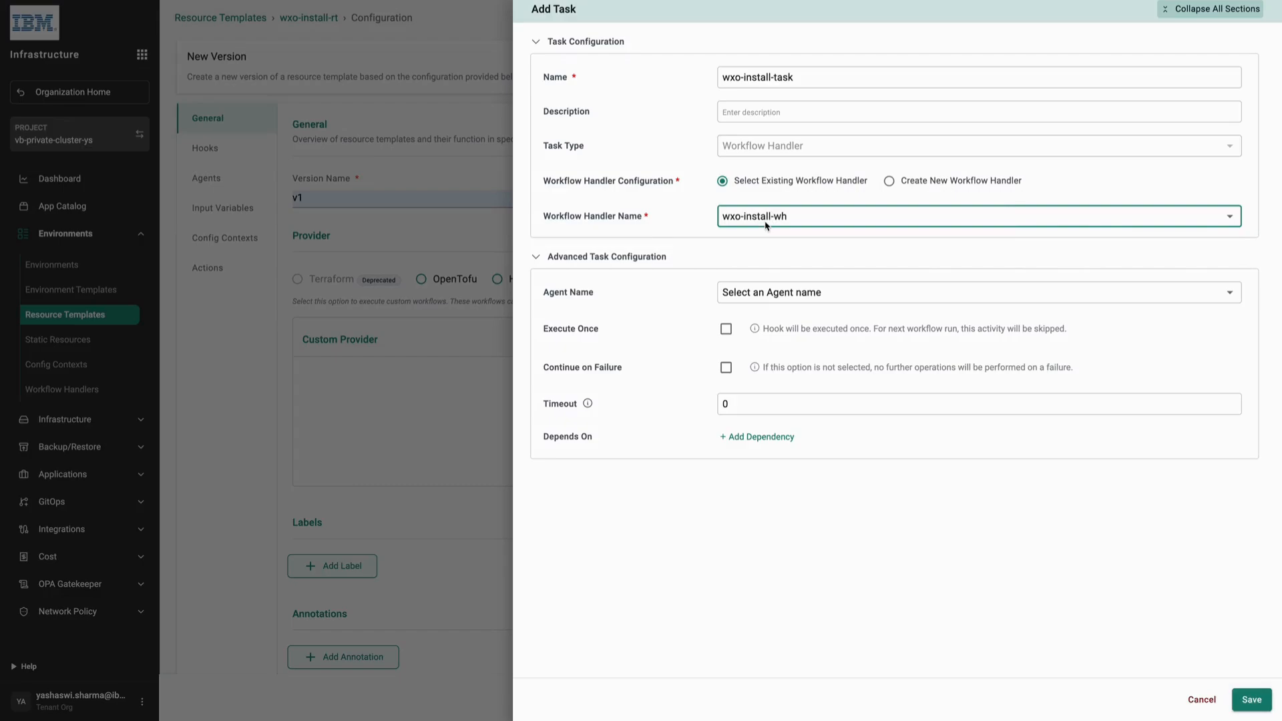
Step: Select gitops-agent-kubernetes-vb as the task's agent and save the task
click(787, 295)
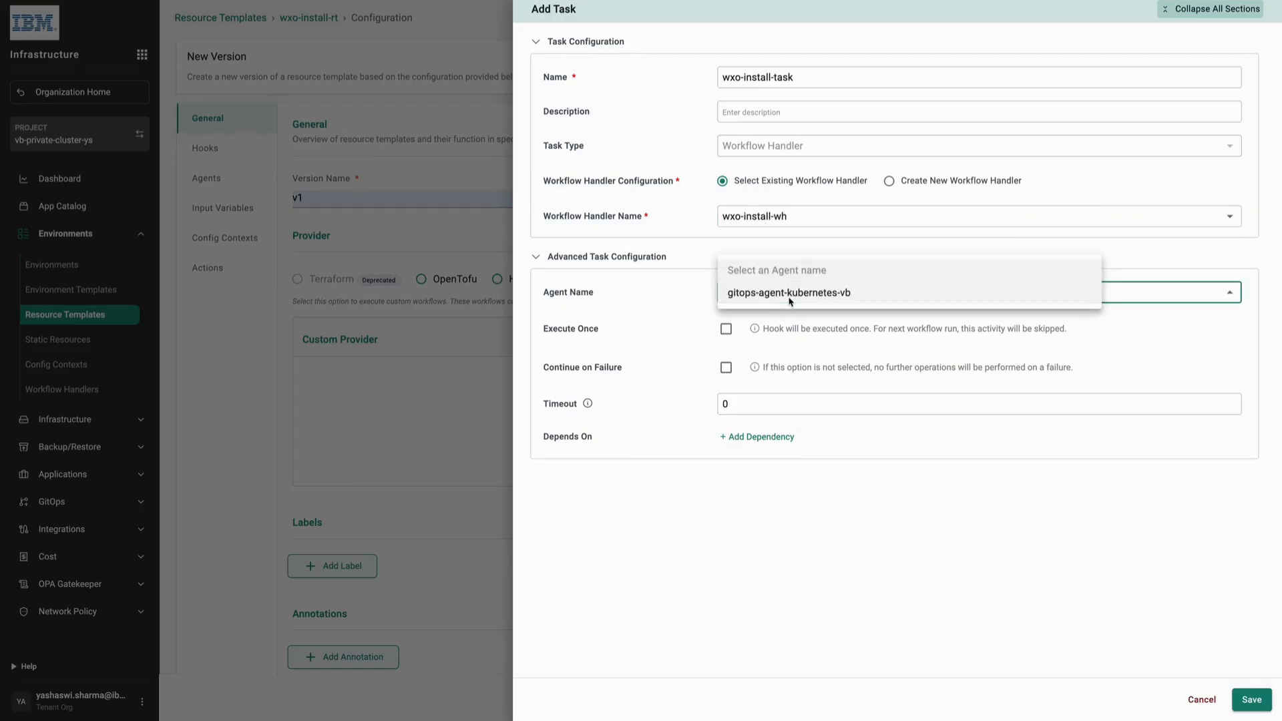
click(759, 296)
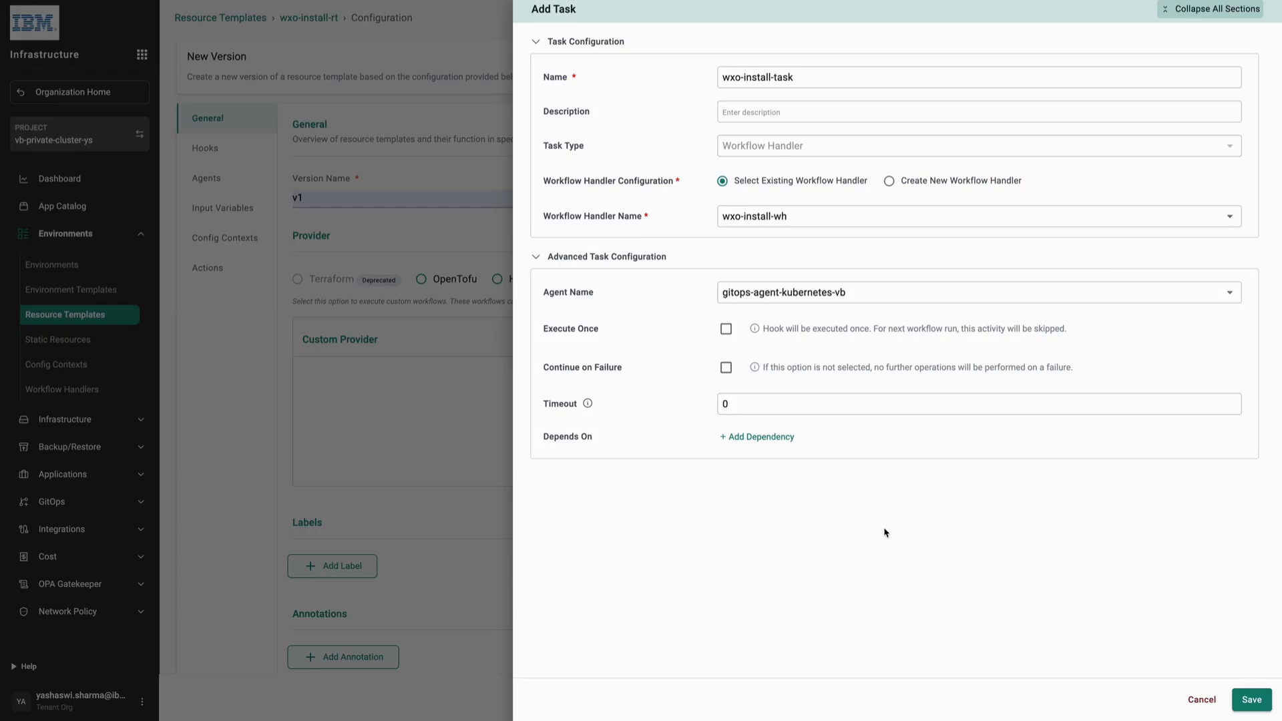
click(1249, 699)
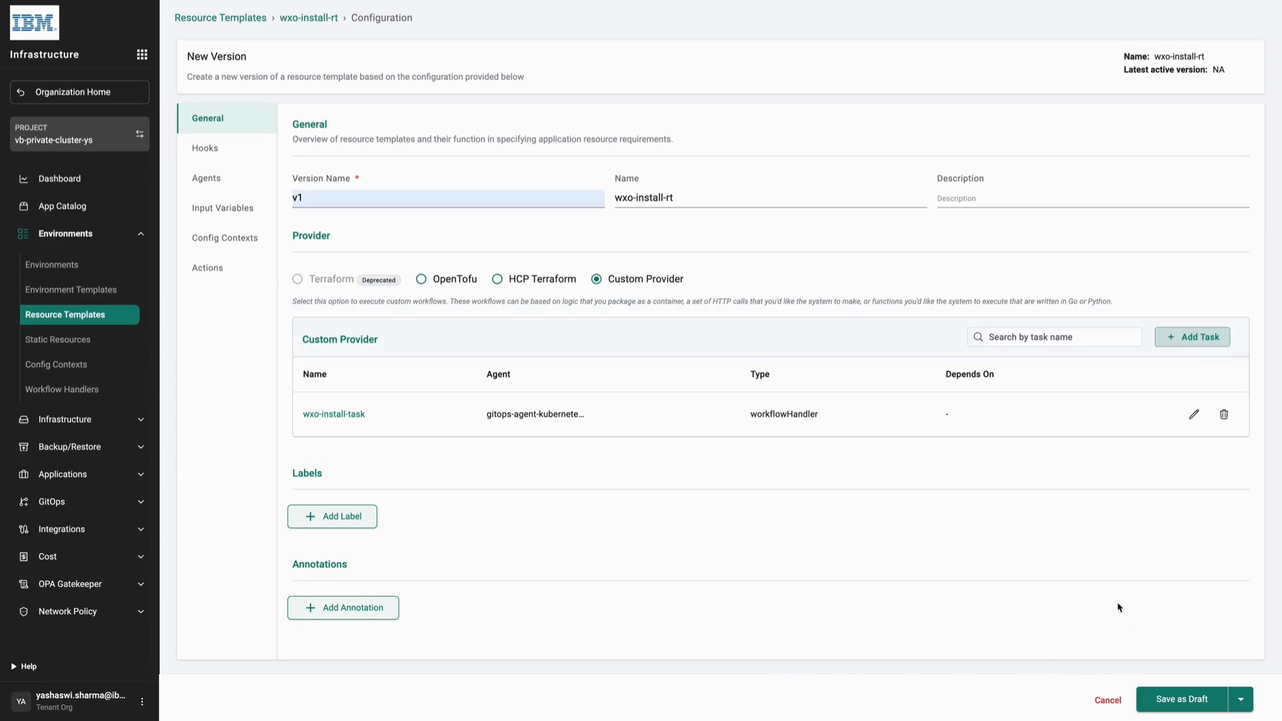
Step: Review the resource template's Hooks, Agents and Config Contexts sections, and return to its general settings
click(214, 157)
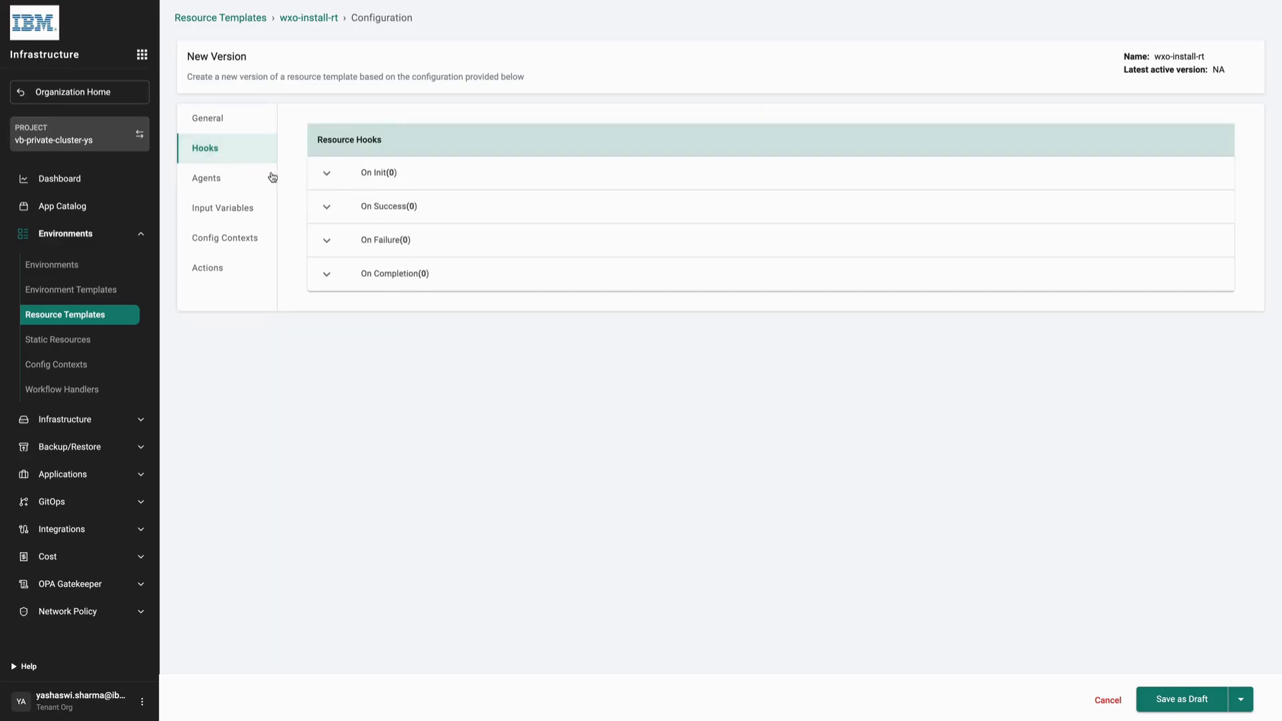
click(209, 182)
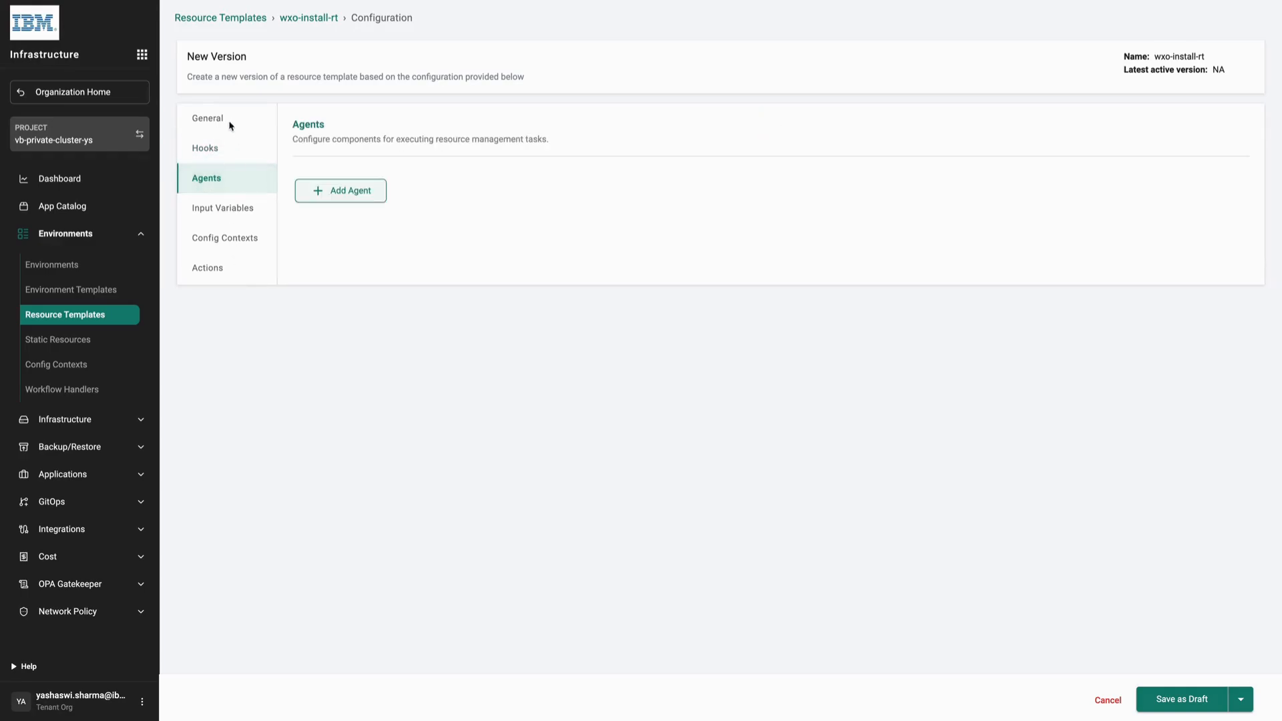
click(237, 241)
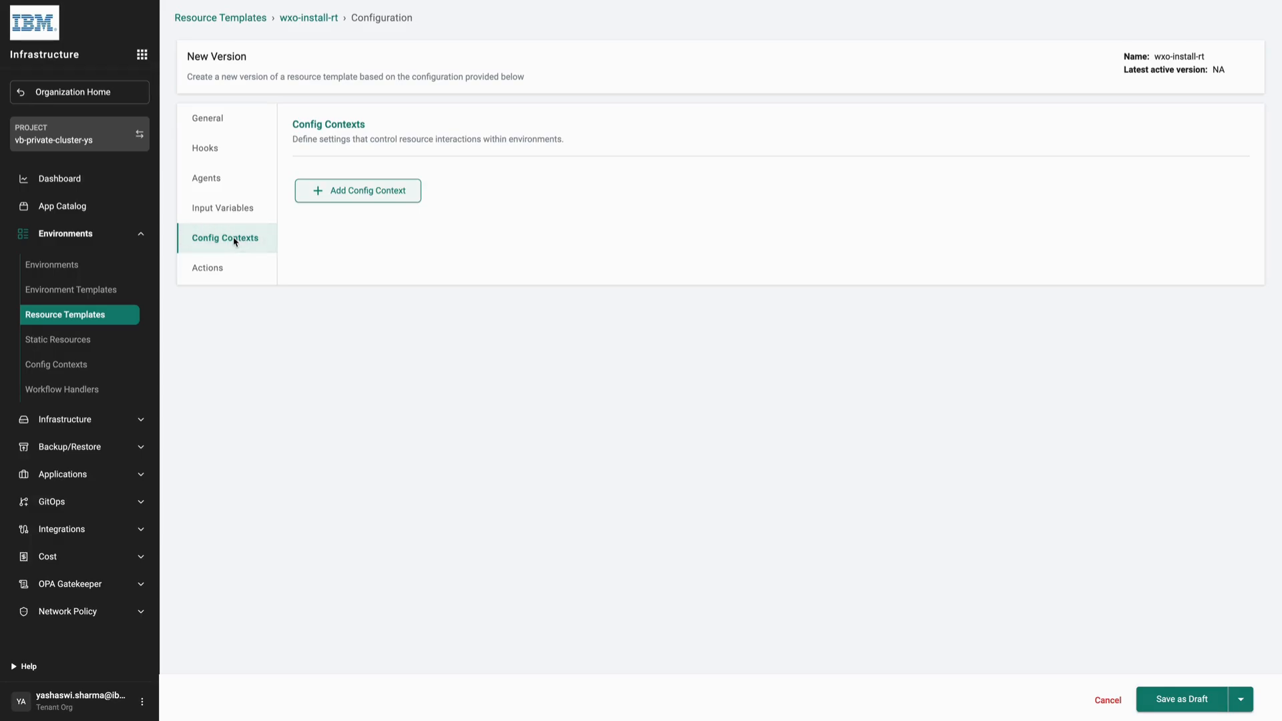
click(208, 117)
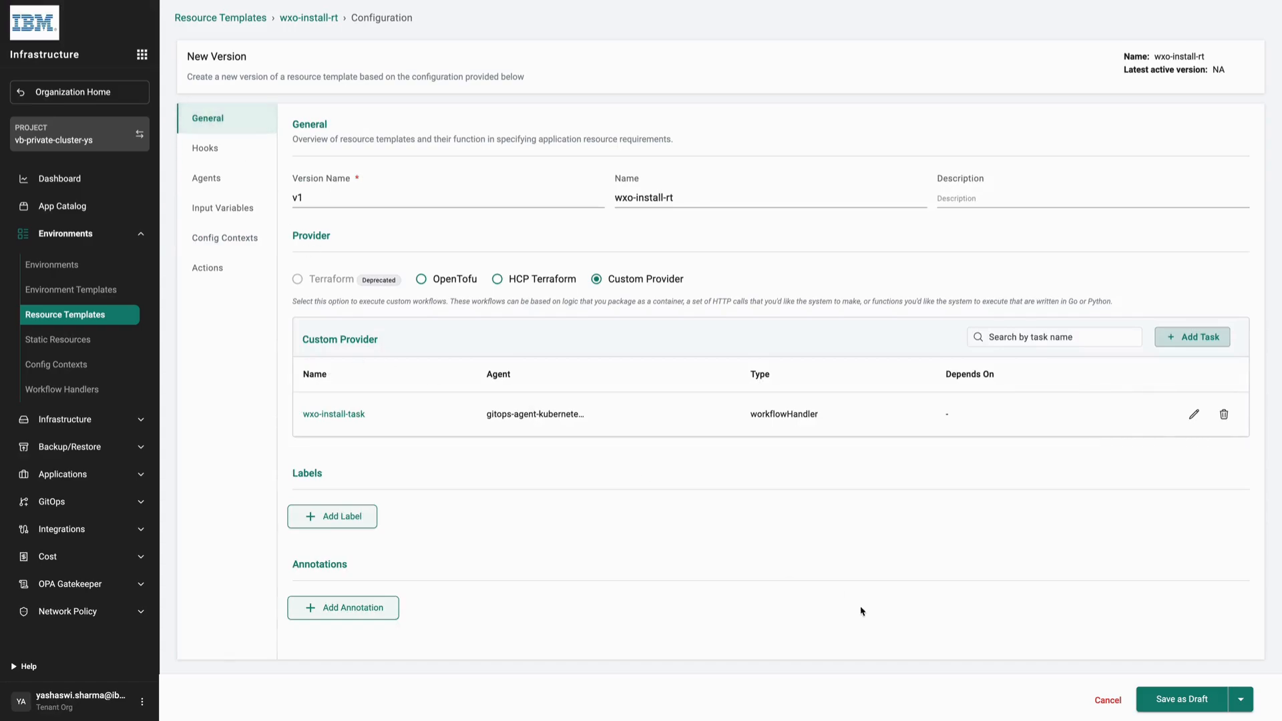
Step: Save version v1 of the wxo-install-rt resource template as a draft and open the environment templates list
click(1182, 700)
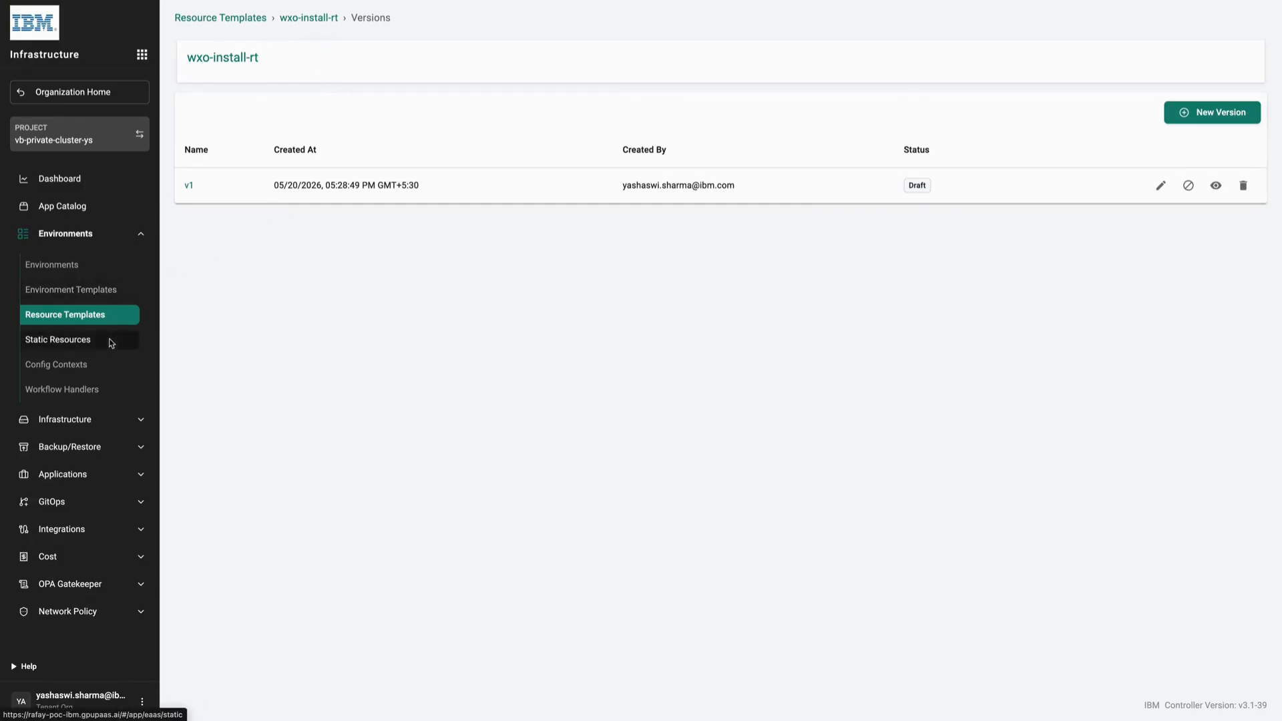
click(70, 295)
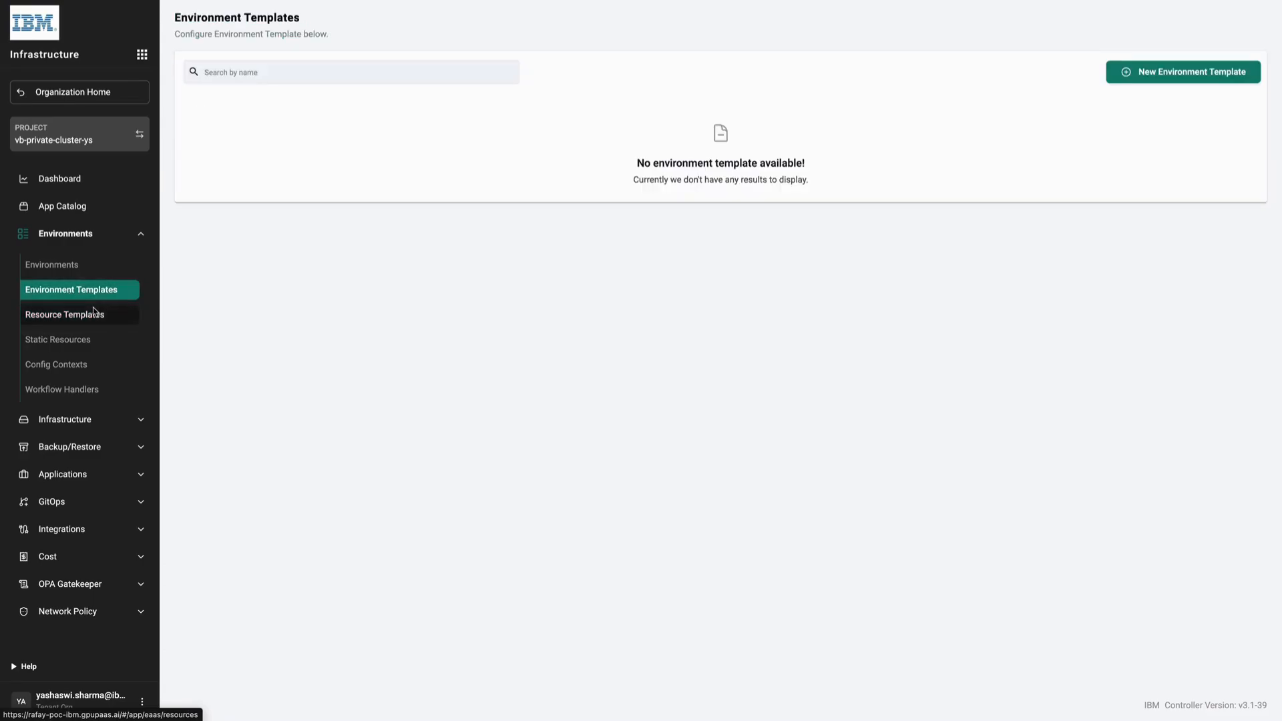
Step: Reopen the v1 draft of the wxo-install-rt resource template and examine the form for adding another task, without adding one
click(48, 320)
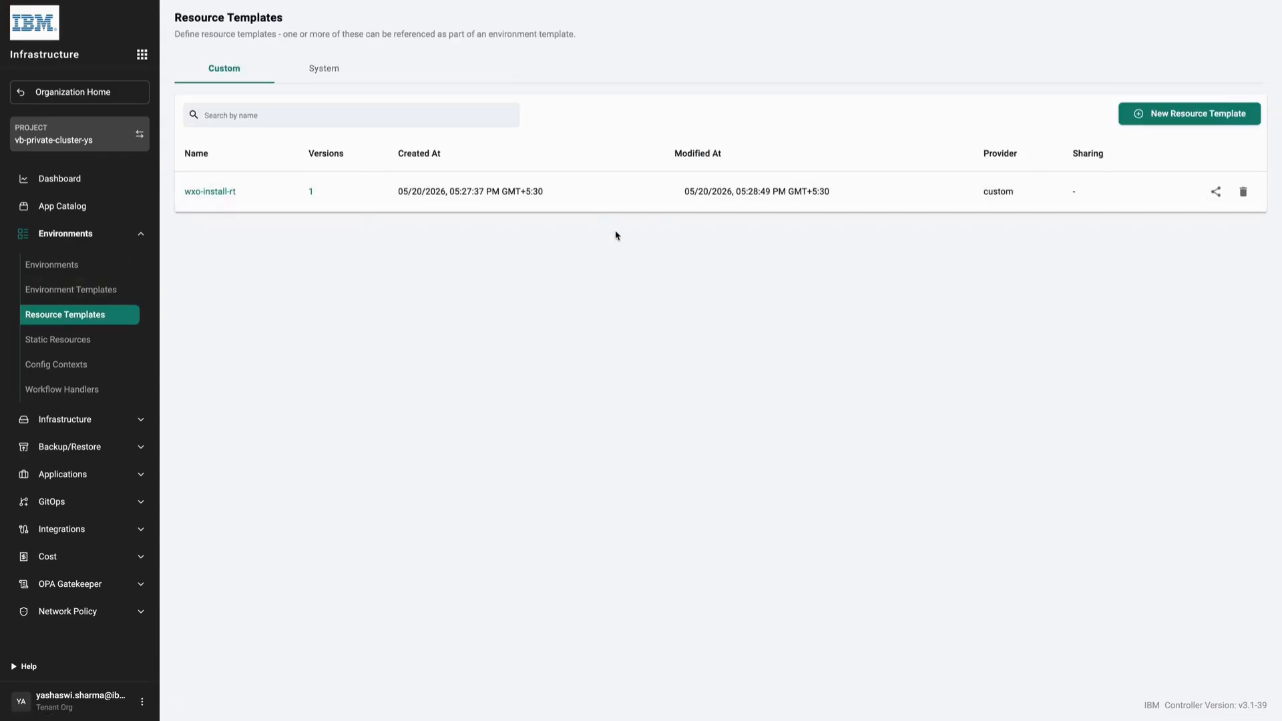
click(203, 191)
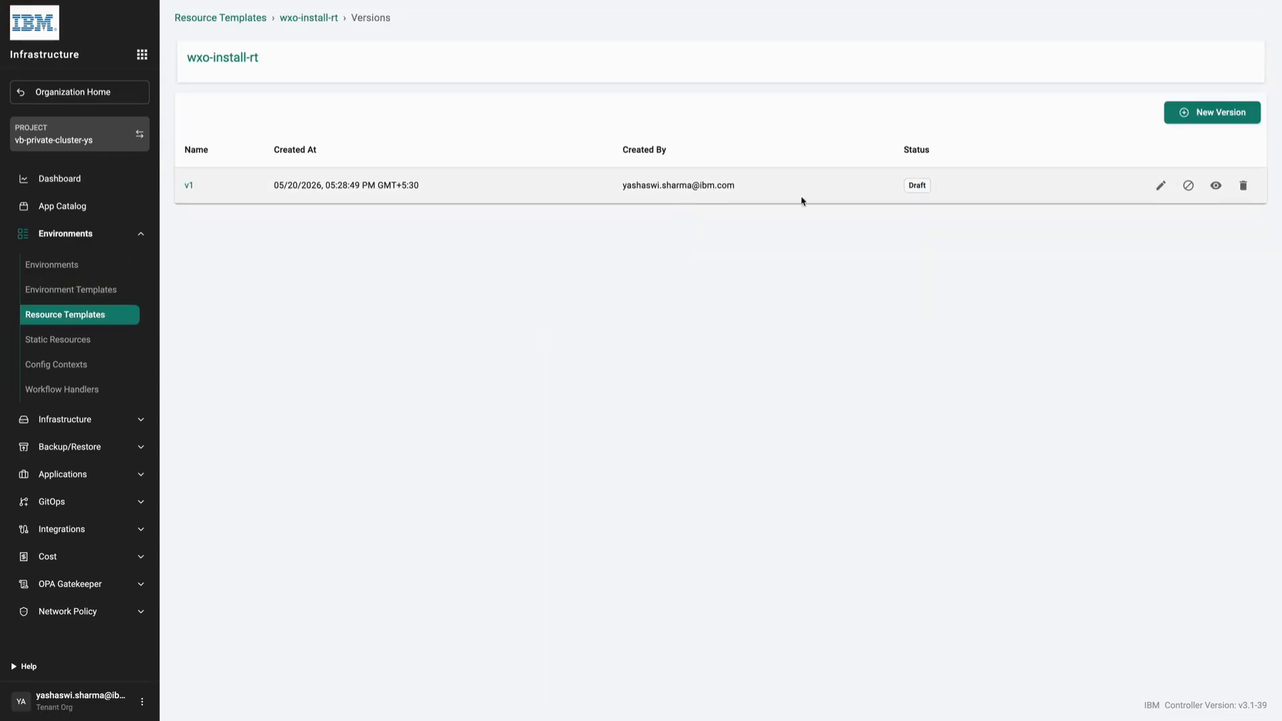
click(1161, 187)
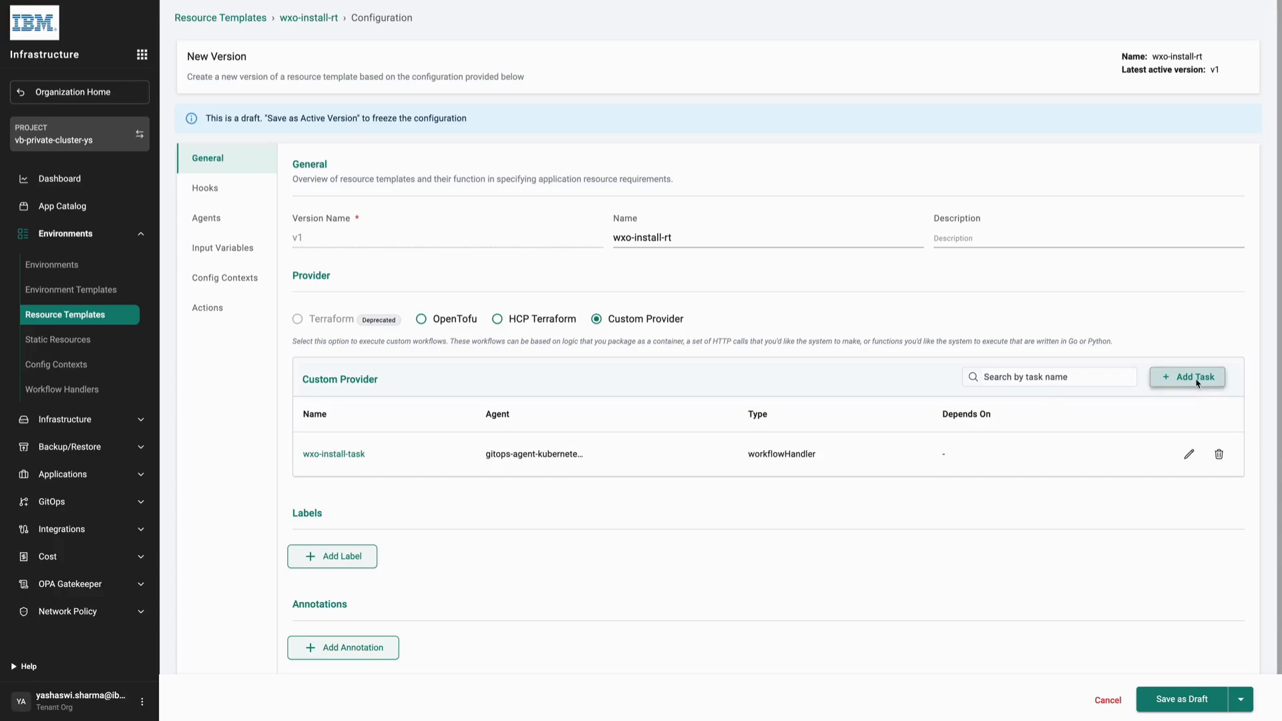
click(1178, 380)
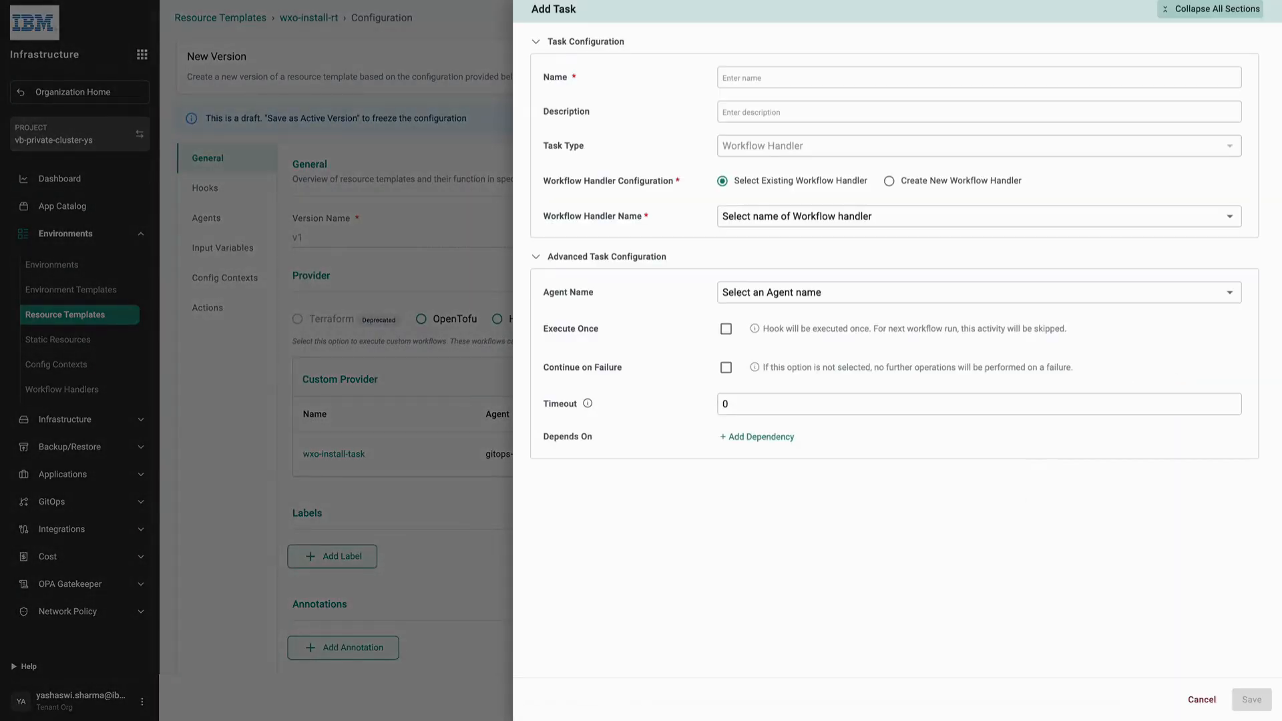
click(1201, 700)
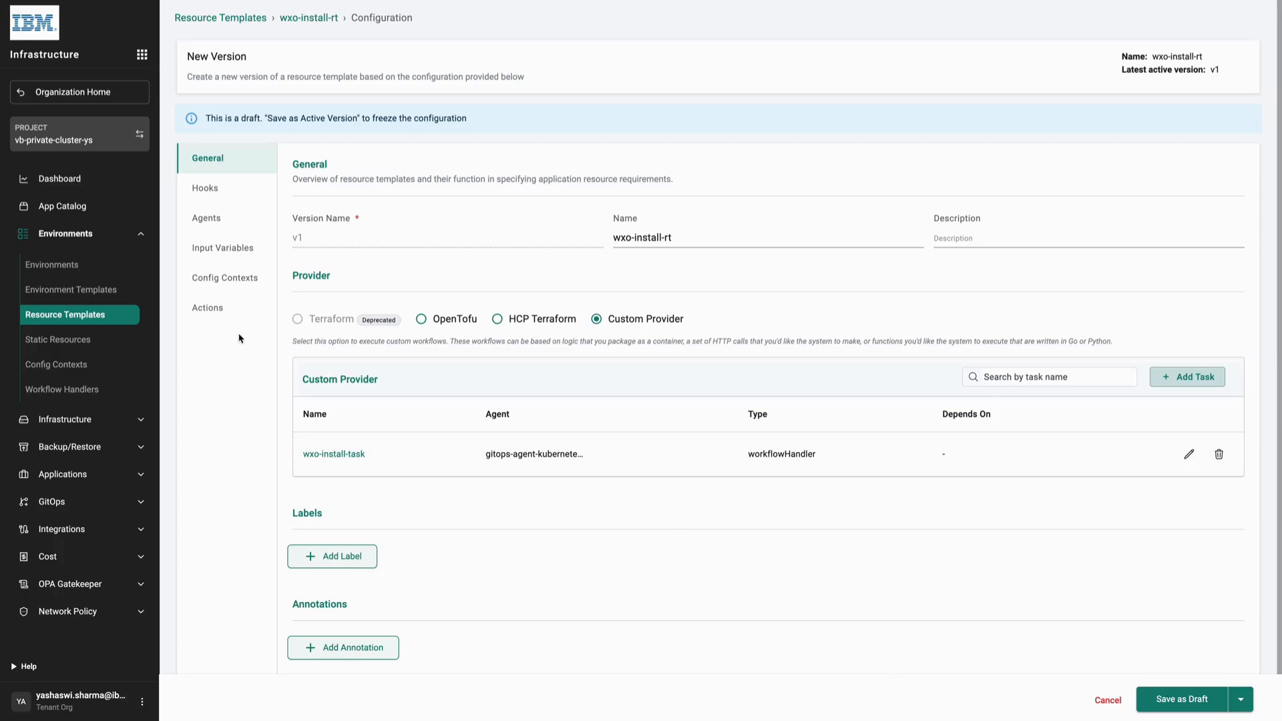
Step: Create a new environment template named wxo-install-et
click(77, 294)
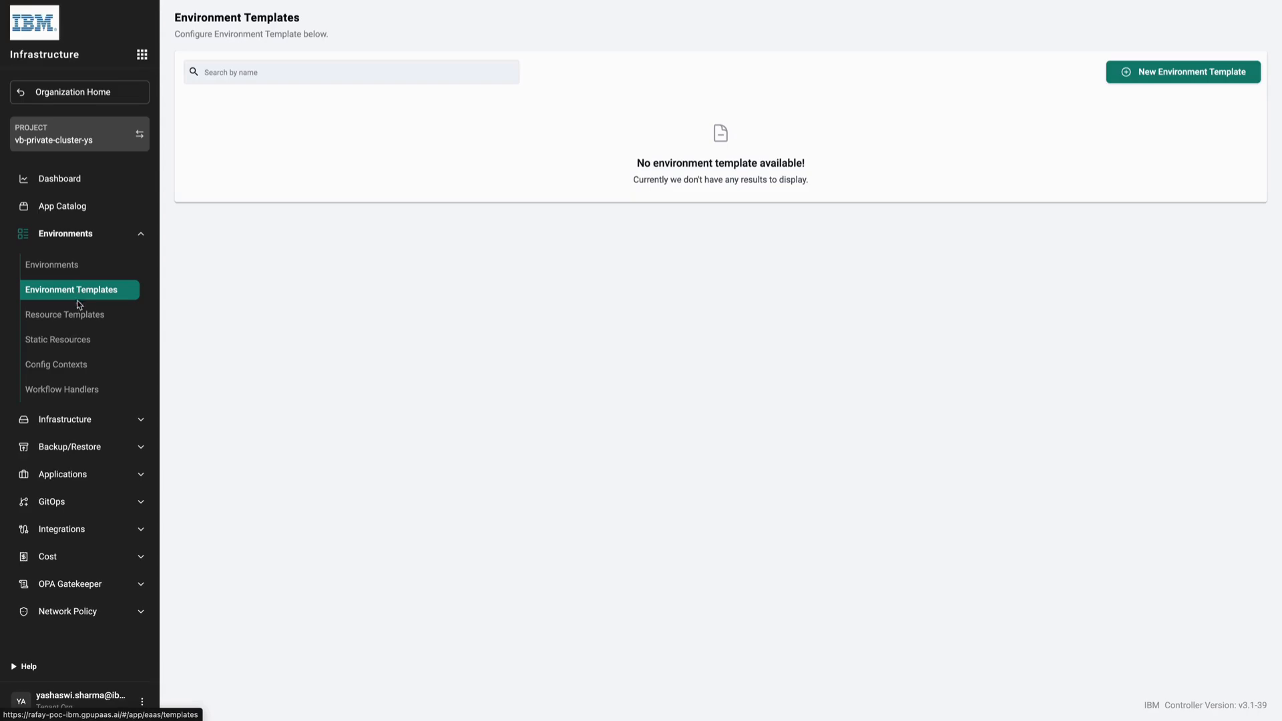
click(1129, 73)
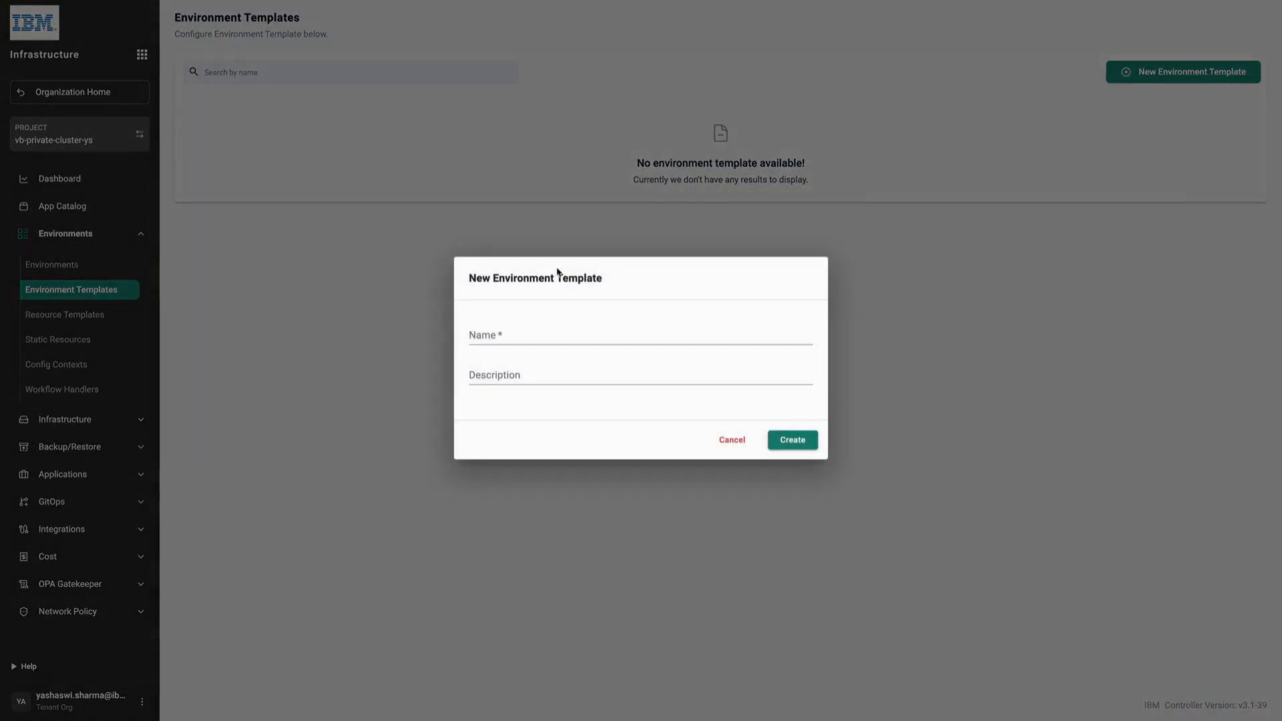
click(516, 335)
click(559, 409)
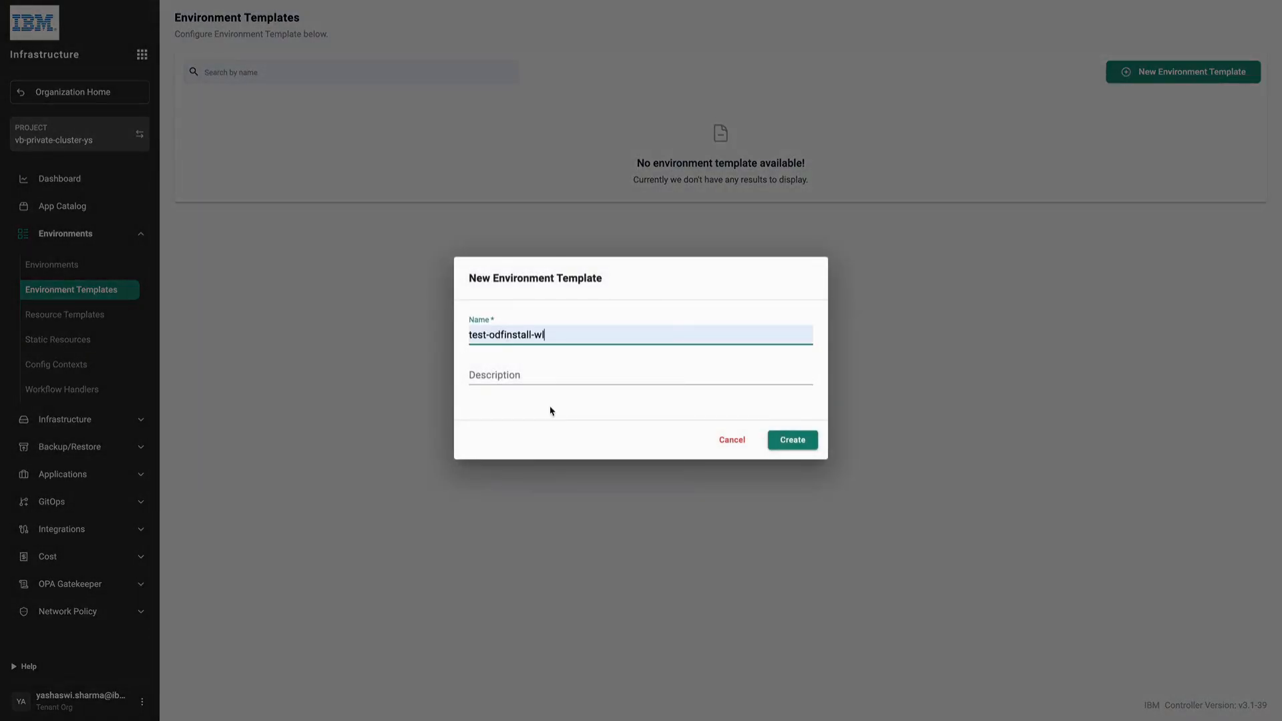
click(529, 342)
click(540, 338)
key(ctrl+a)
key(BackSpace)
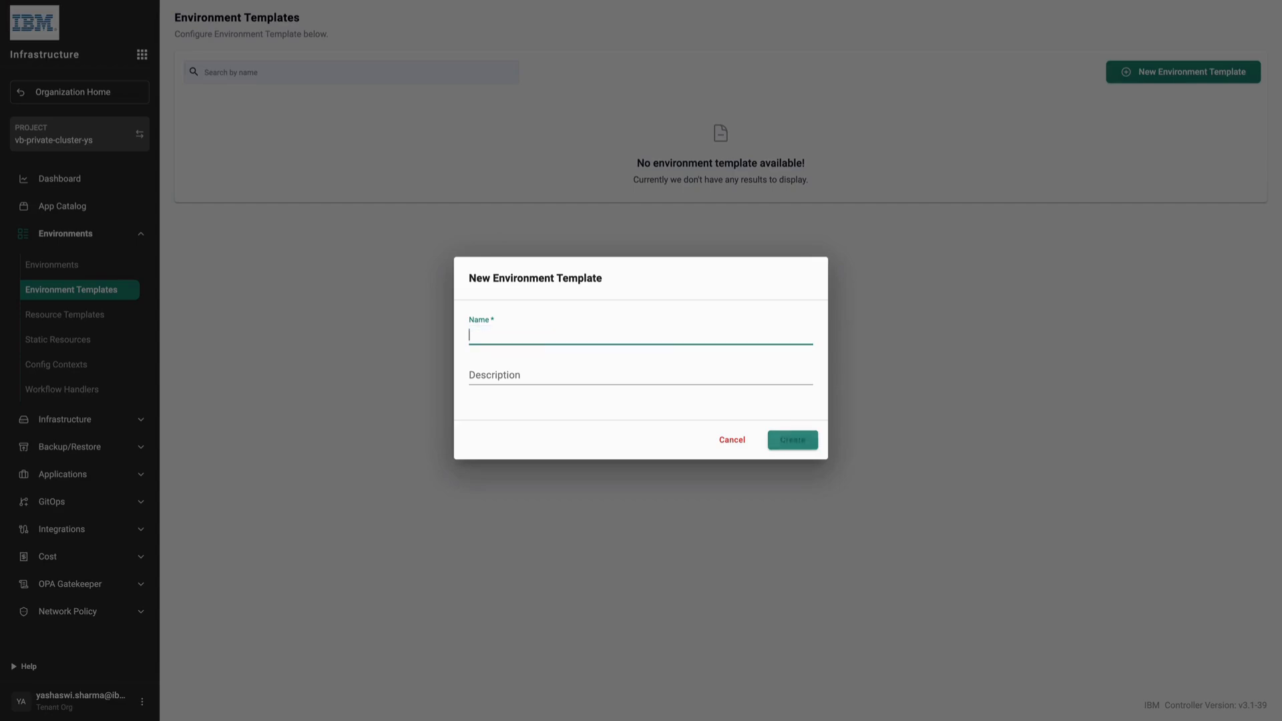
click(562, 432)
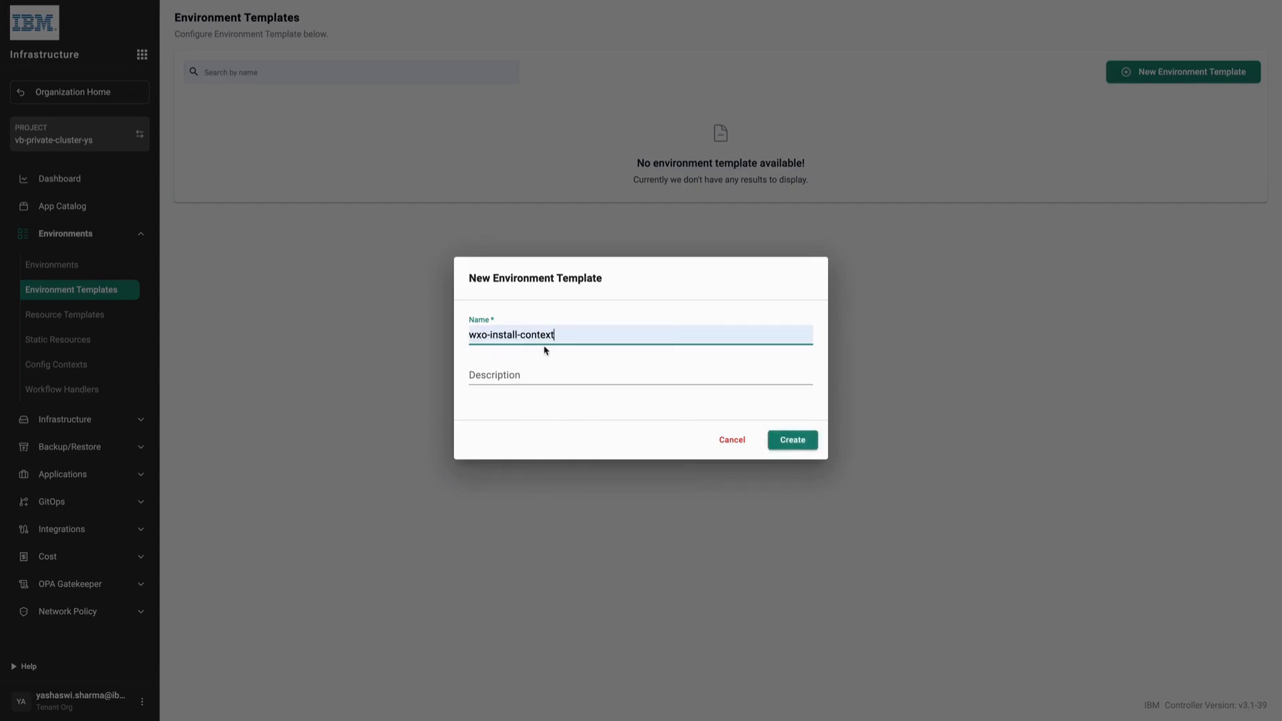
double_click(538, 336)
text(e)
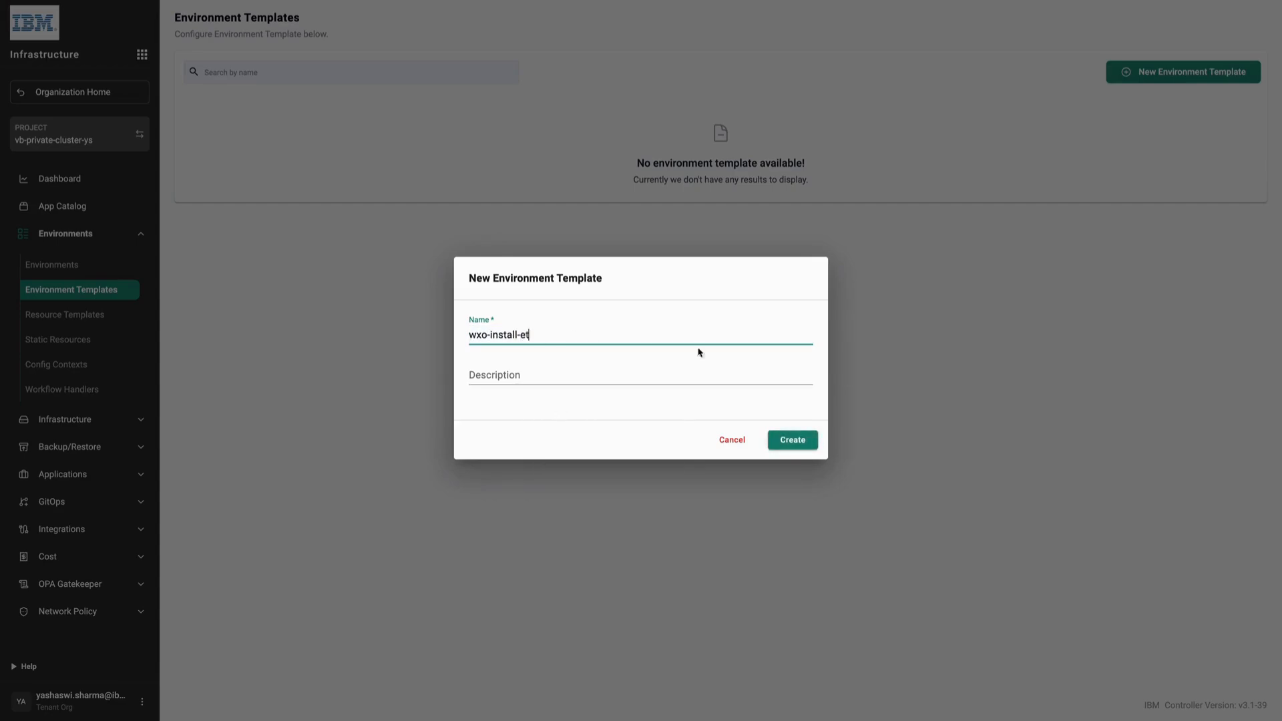
click(793, 440)
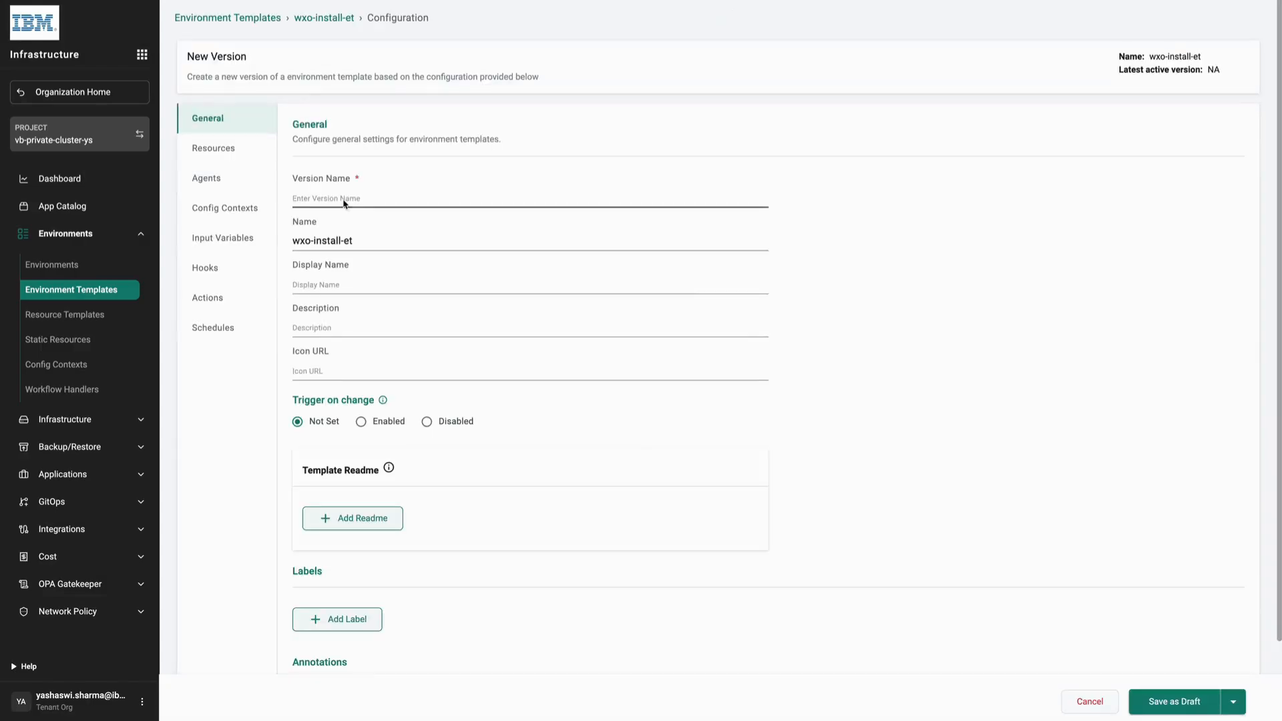
Step: Name the environment template's version v1 and look over its remaining general settings
click(344, 202)
click(360, 225)
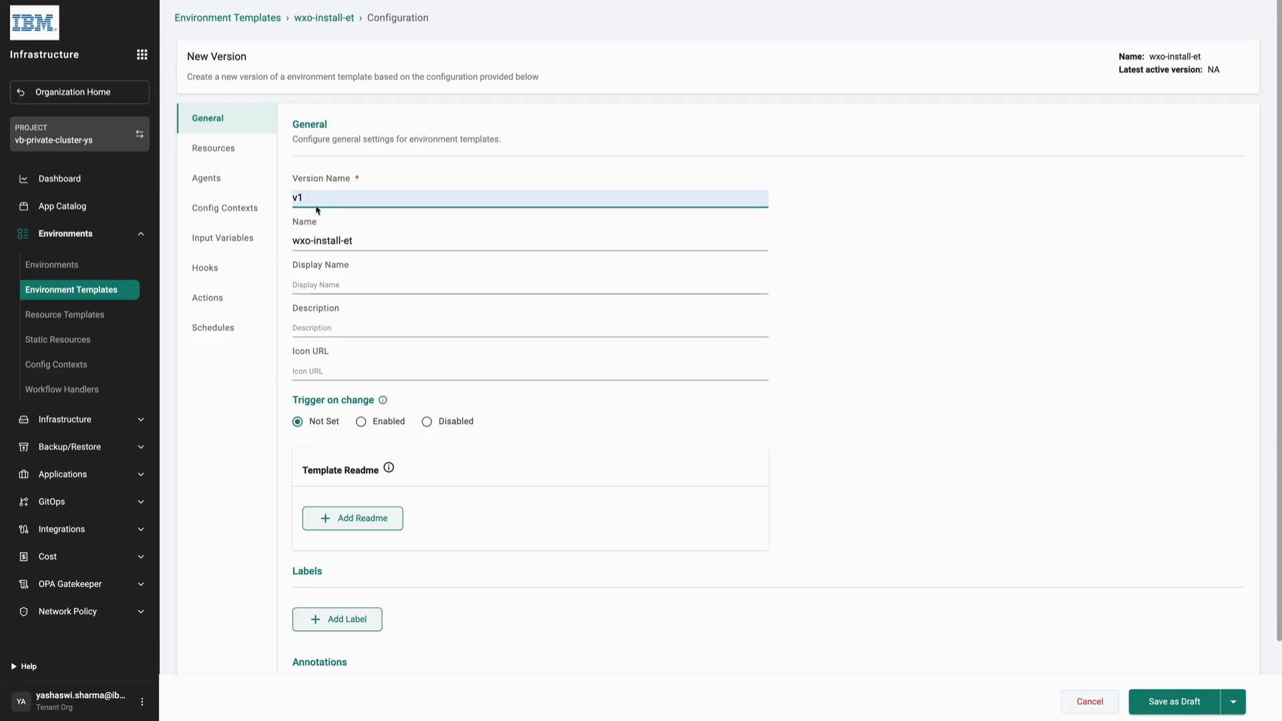
click(326, 286)
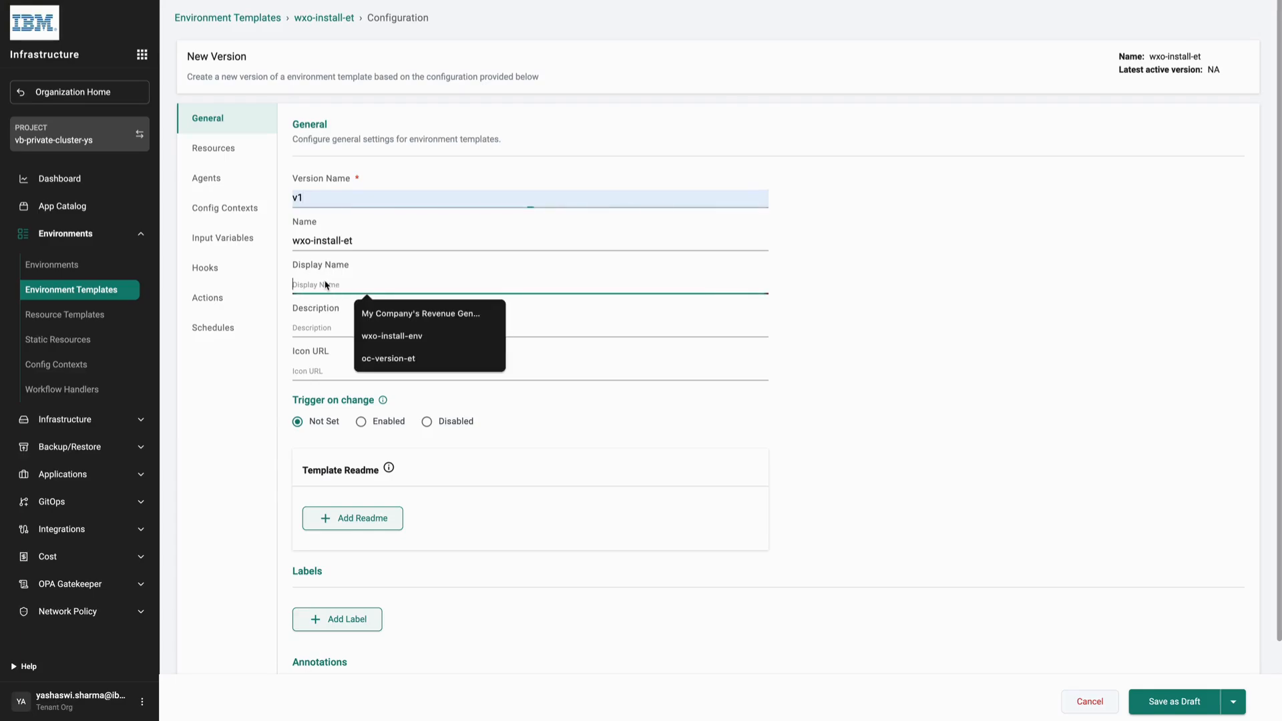
click(321, 337)
click(316, 372)
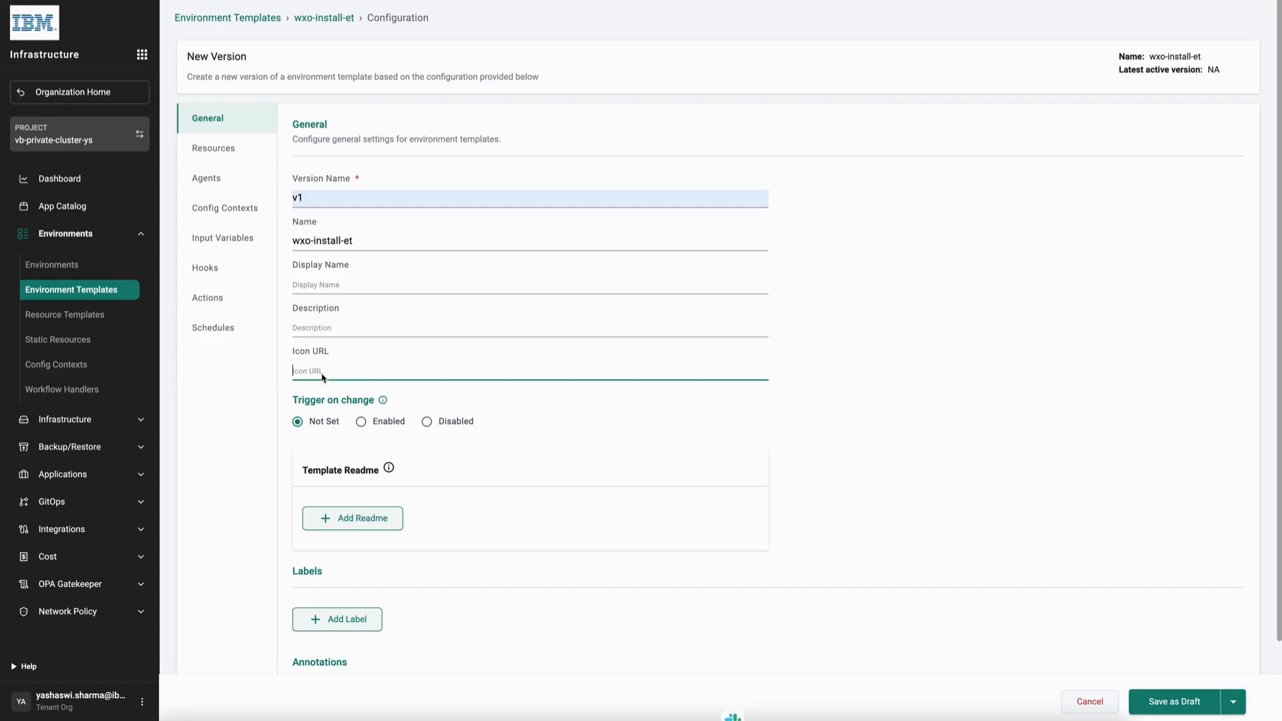
scroll(372, 577, down, 3)
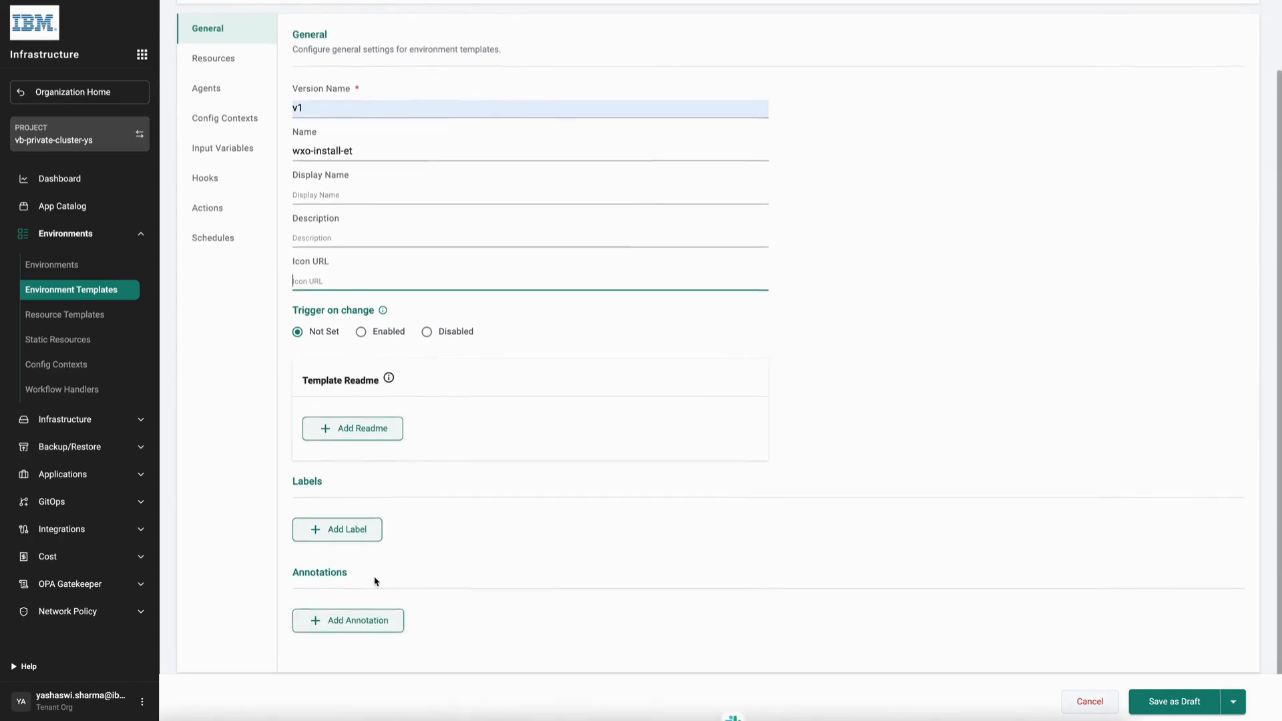
scroll(359, 403, up, 3)
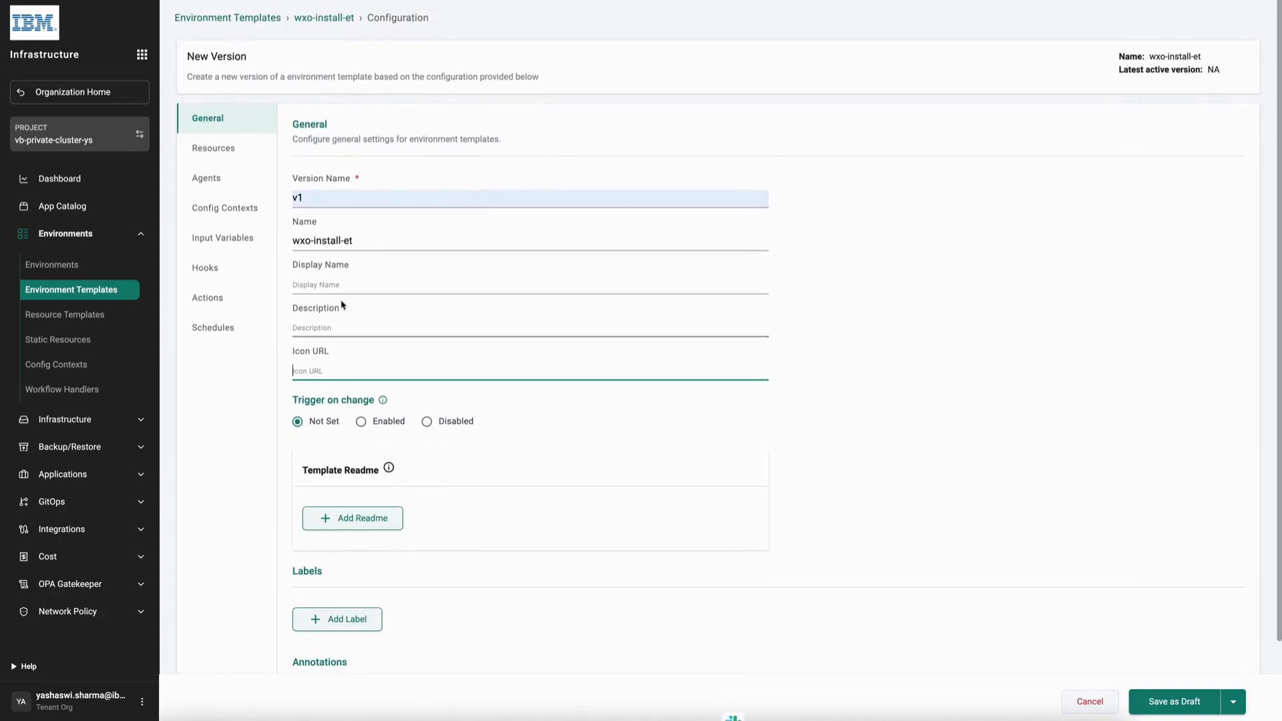
Step: Set the environment template's display name to Watsonx Orchestrate Installer
click(326, 285)
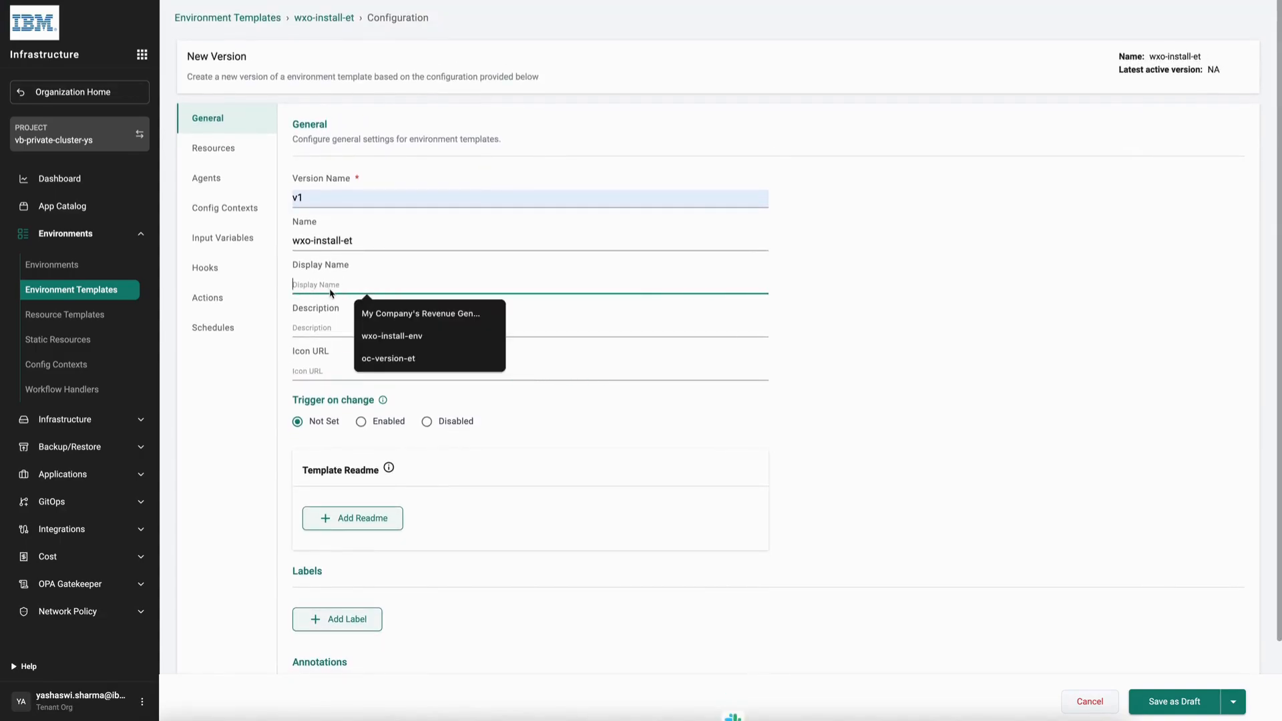
text(Watso)
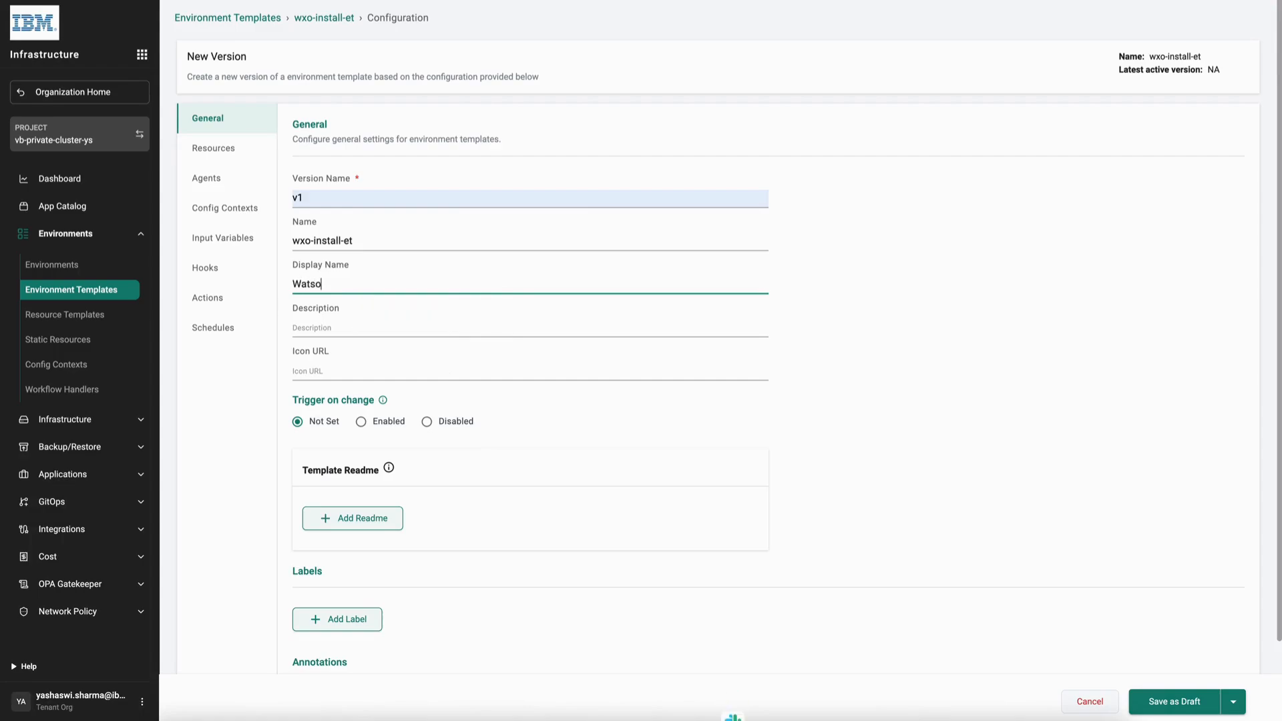
text(nx Orchestrate Iinstalle)
key(BackSpace)
key(BackSpace)
key(BackSpace)
key(BackSpace)
key(BackSpace)
key(BackSpace)
key(BackSpace)
text(nstaller)
scroll(601, 458, down, 2)
scroll(485, 406, up, 2)
Step: Add version v1 of the wxo-install-rt resource template as the environment template's only resource
click(234, 149)
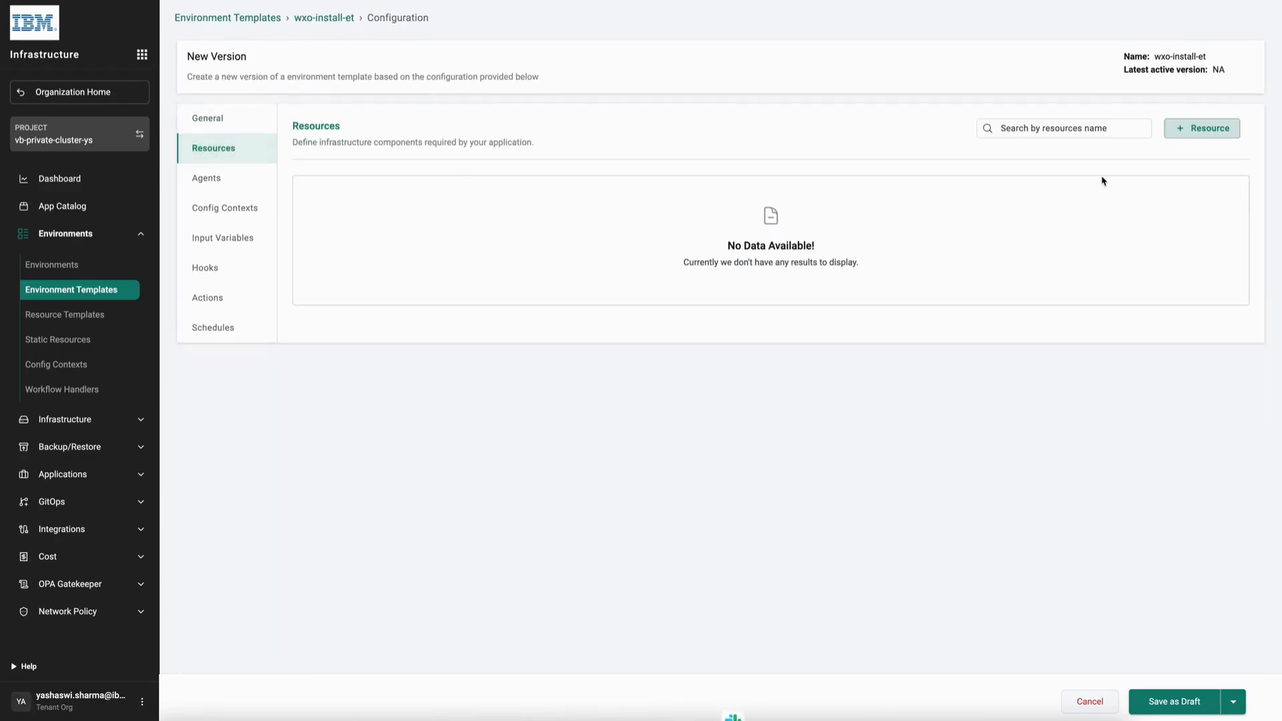
click(1183, 132)
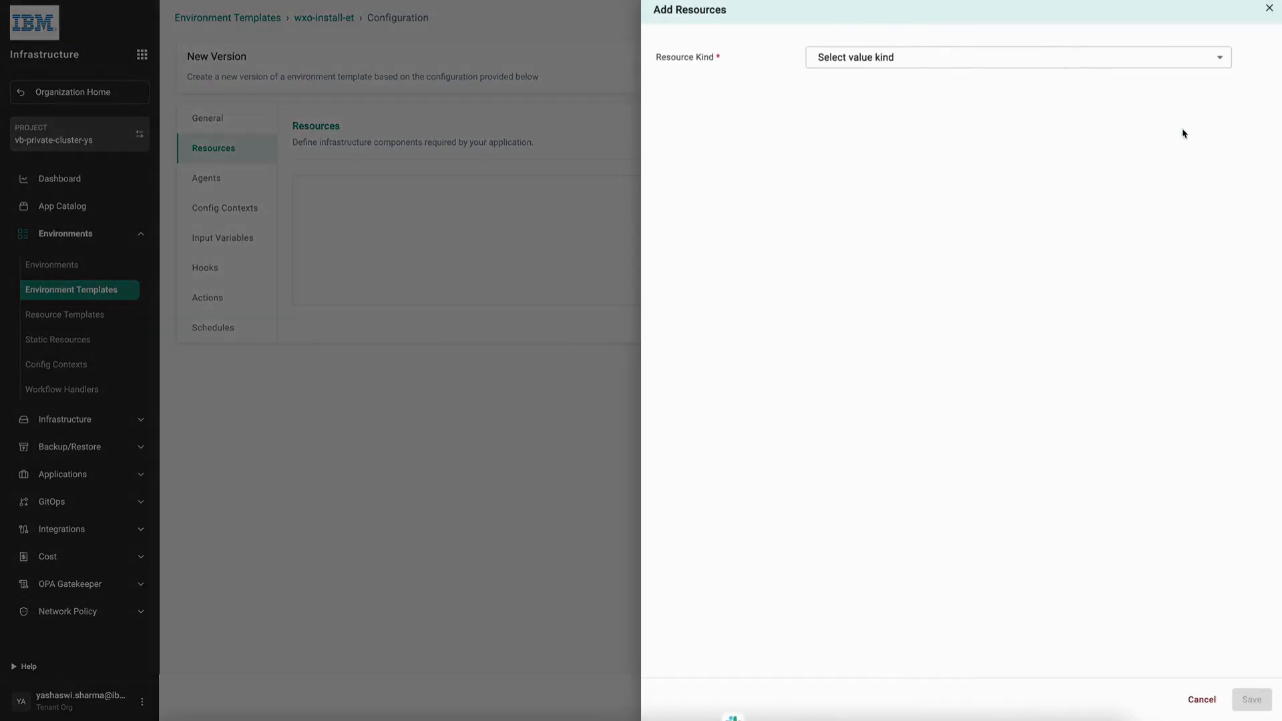
click(894, 57)
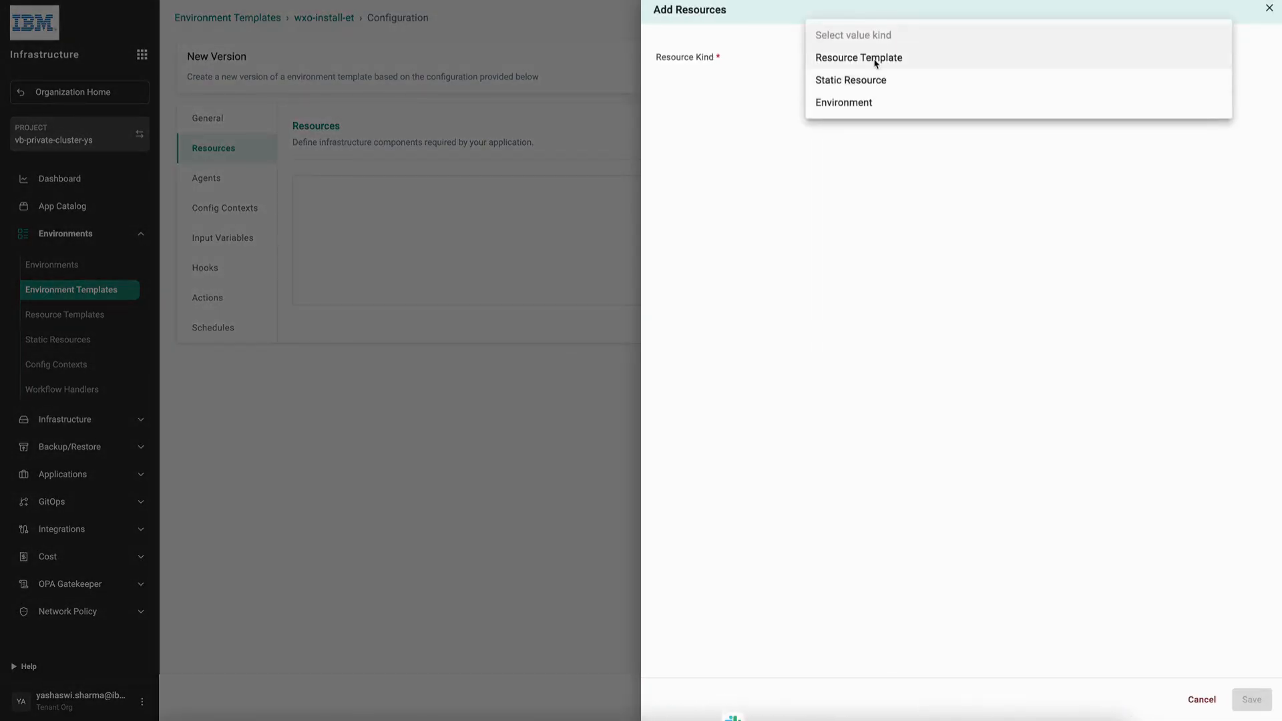
click(873, 56)
click(865, 92)
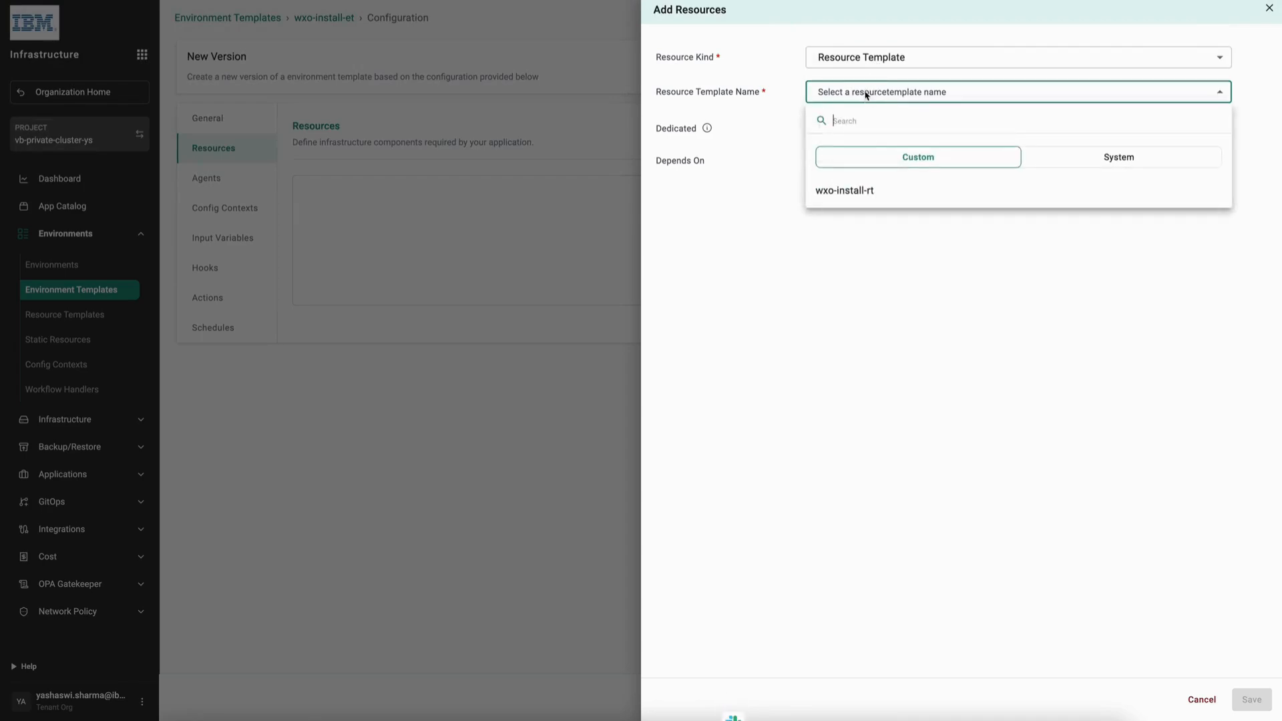
click(862, 191)
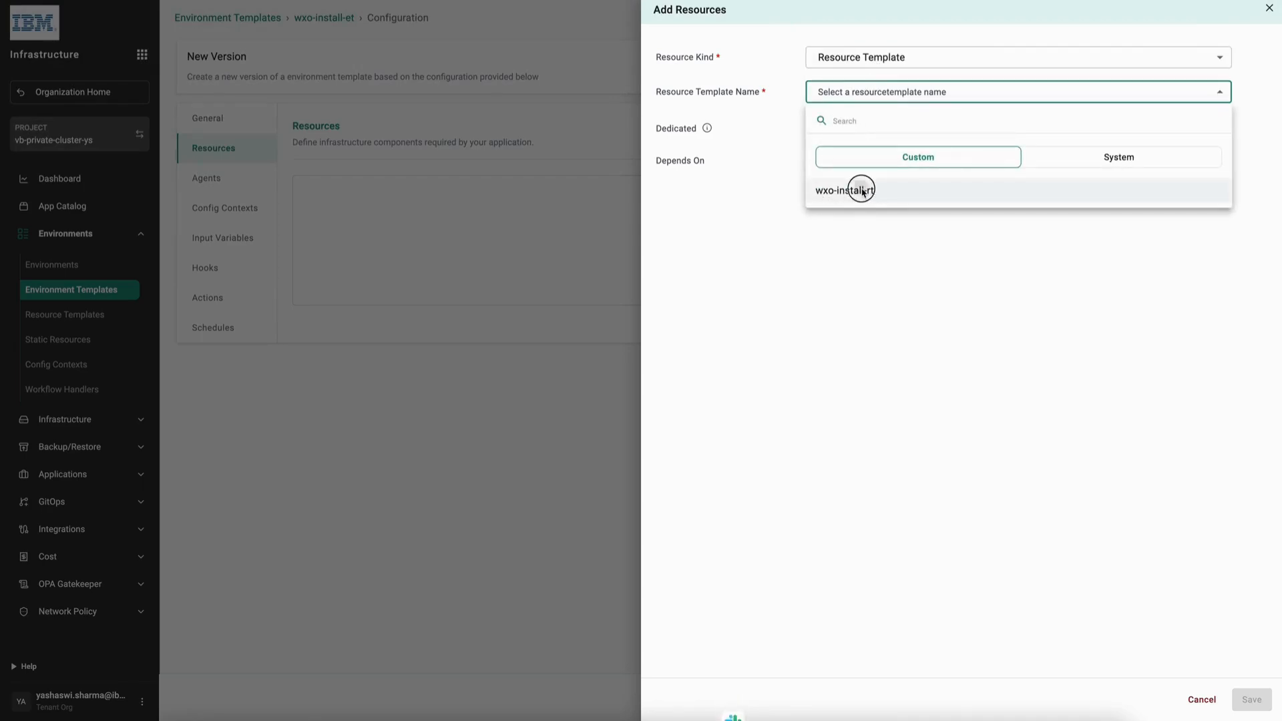
click(944, 126)
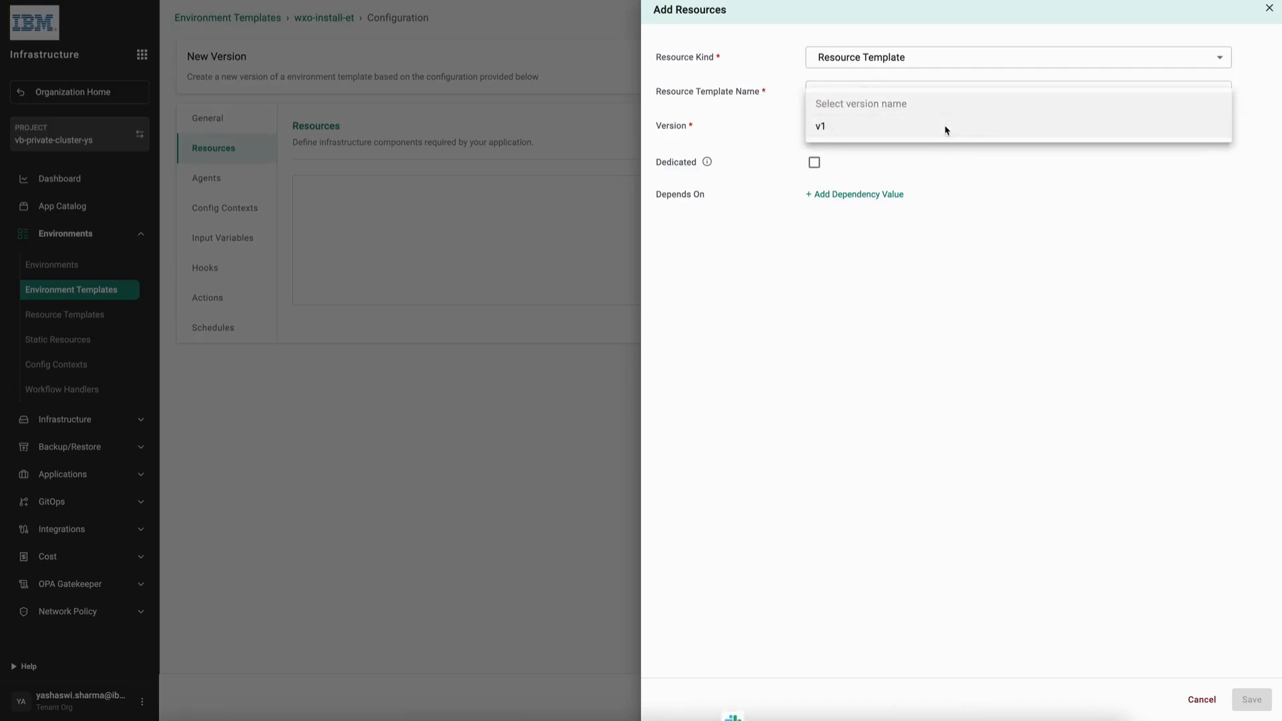
click(864, 133)
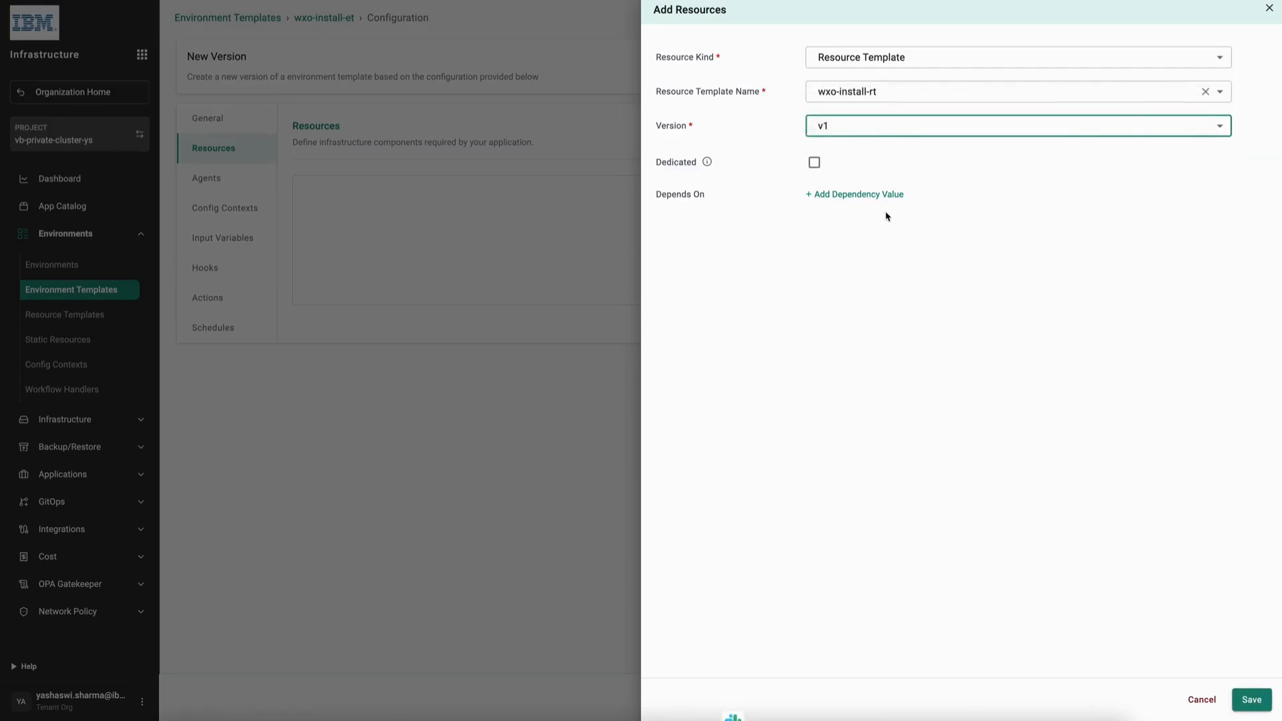
click(1248, 702)
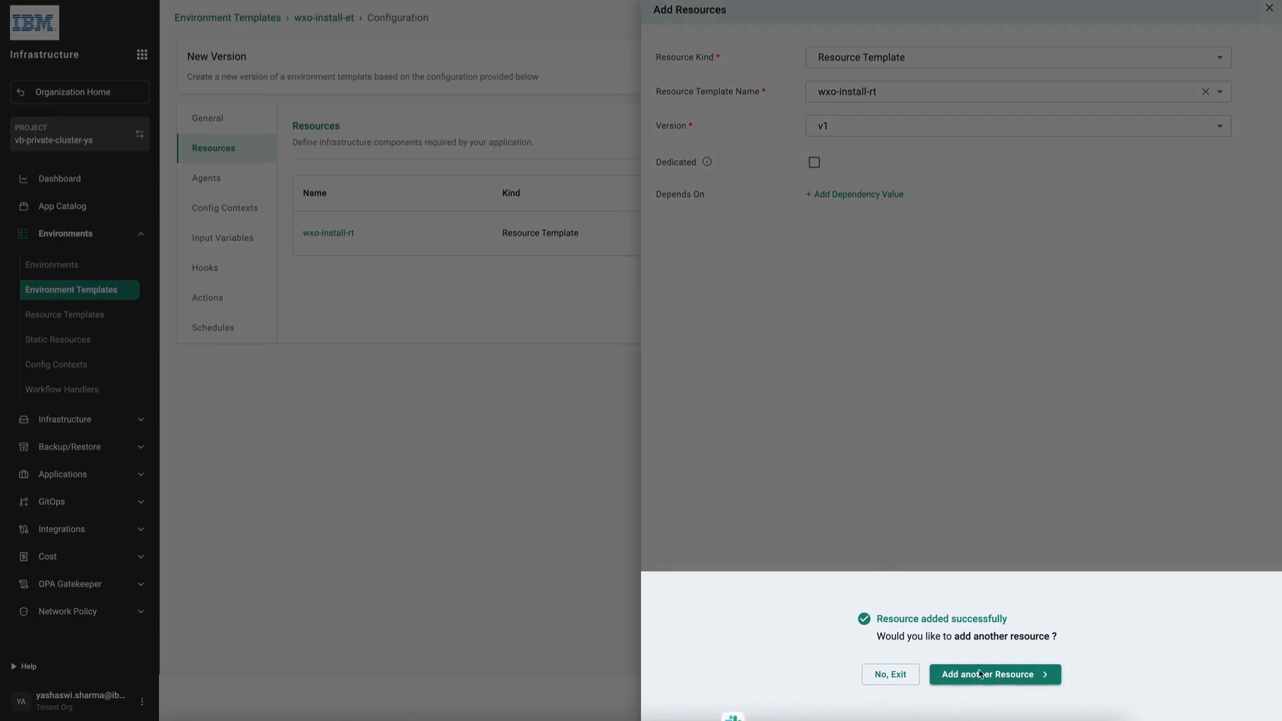
click(880, 675)
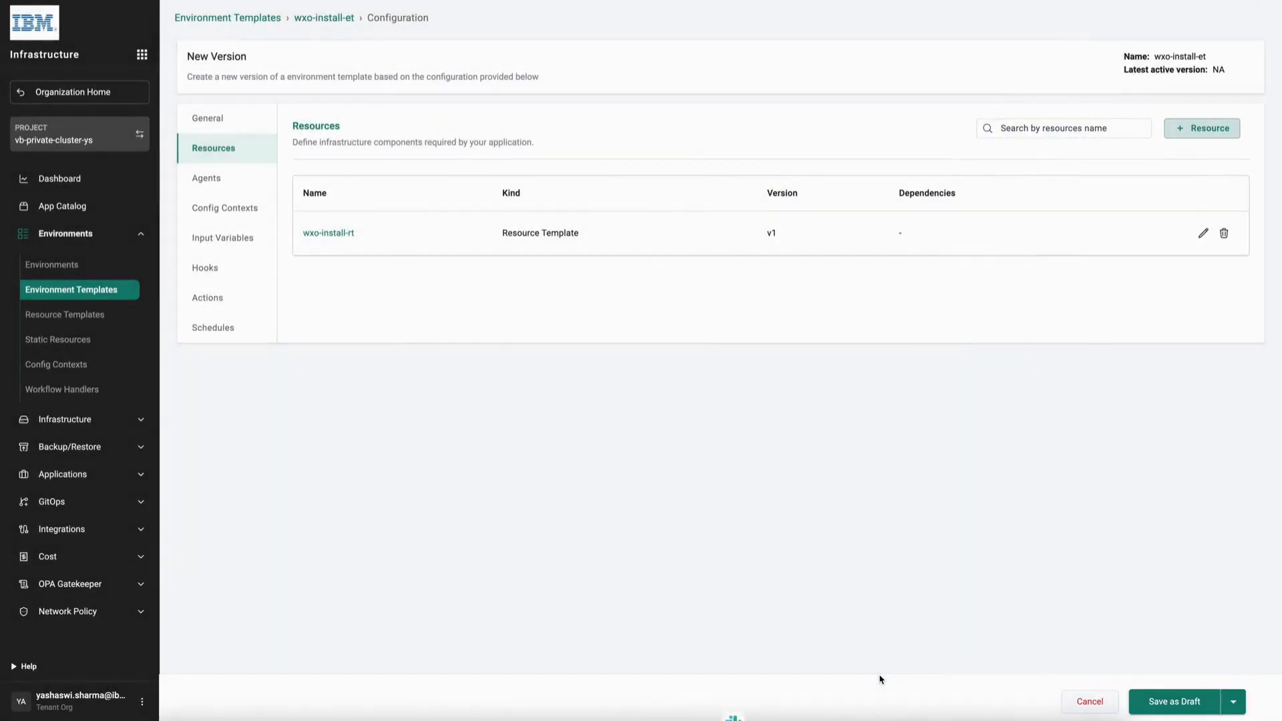
Step: Review the environment template's Agents, Config Contexts, Input Variables, Hooks and Schedules sections
click(223, 180)
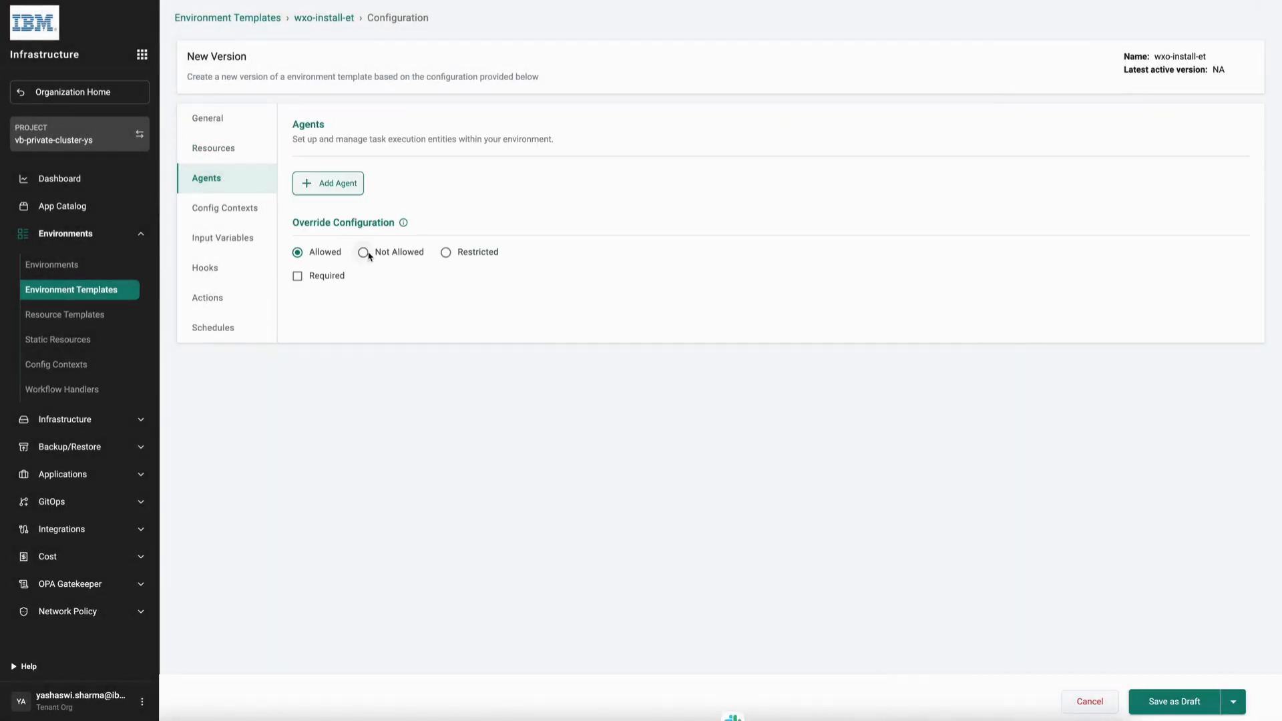
click(237, 207)
click(242, 243)
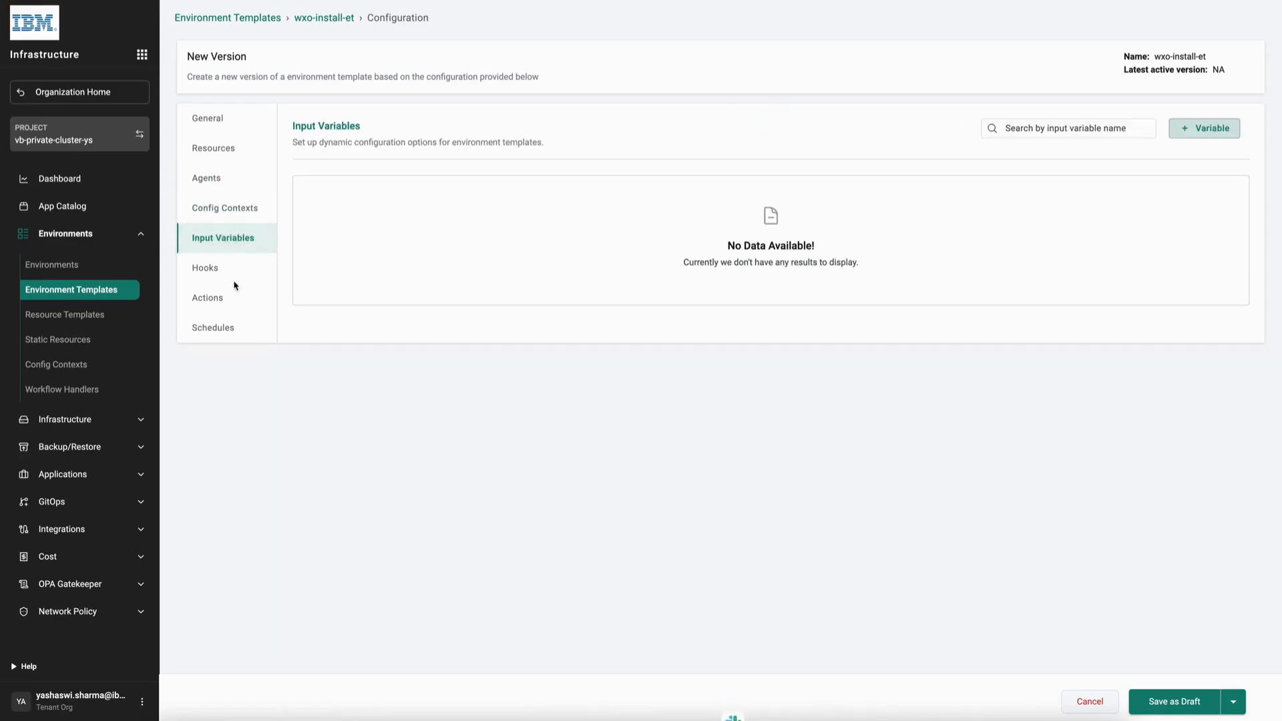
click(223, 279)
click(218, 328)
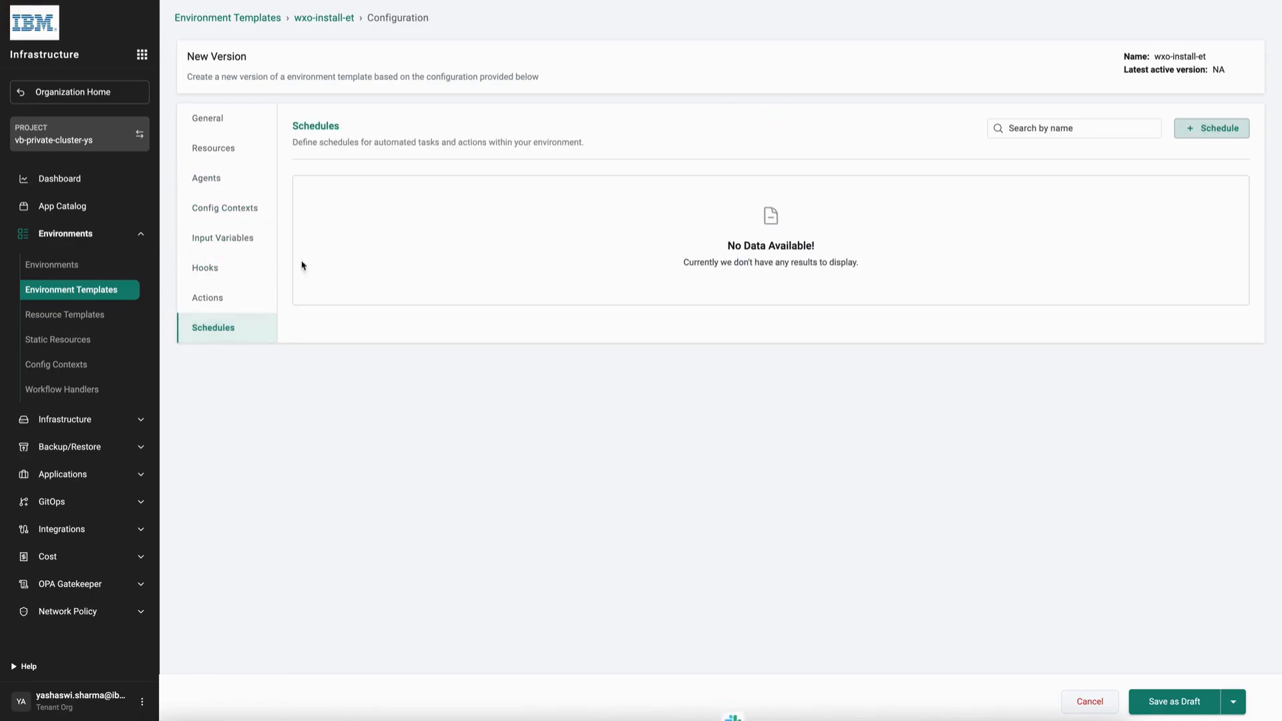
Step: Save version v1 of the wxo-install-et environment template as a draft and open the project's environments overview
click(1185, 706)
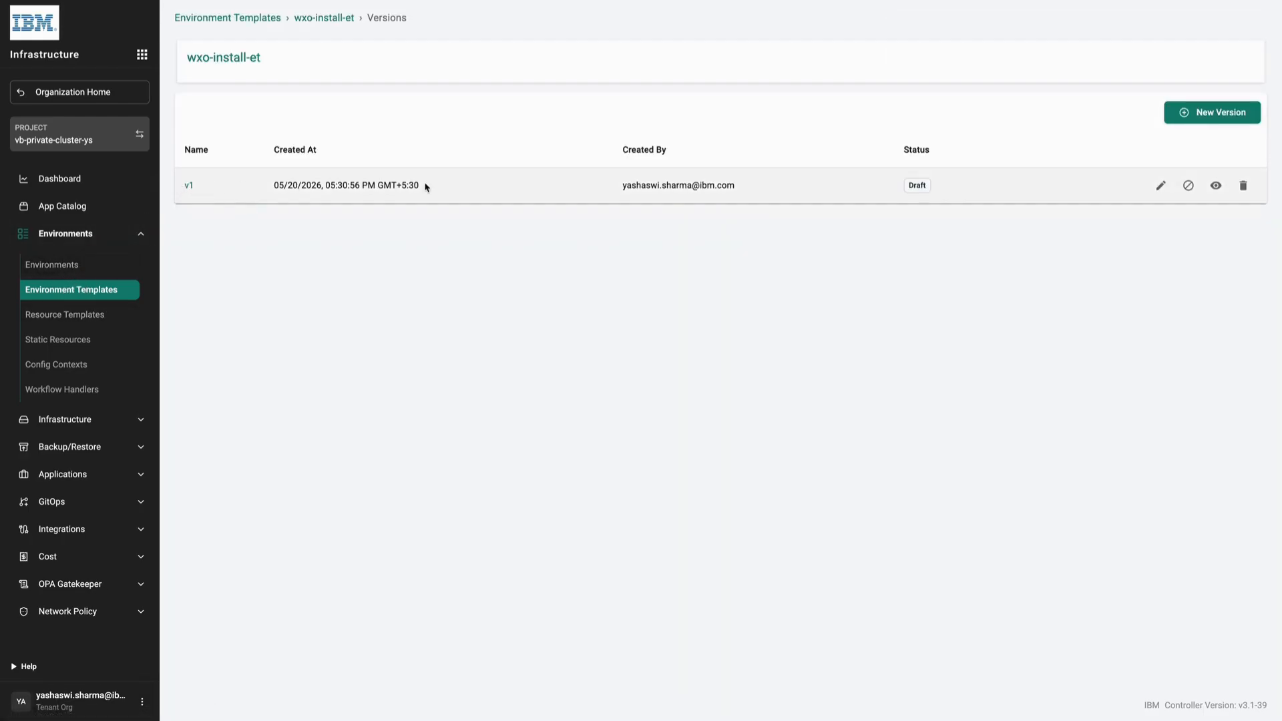
click(62, 272)
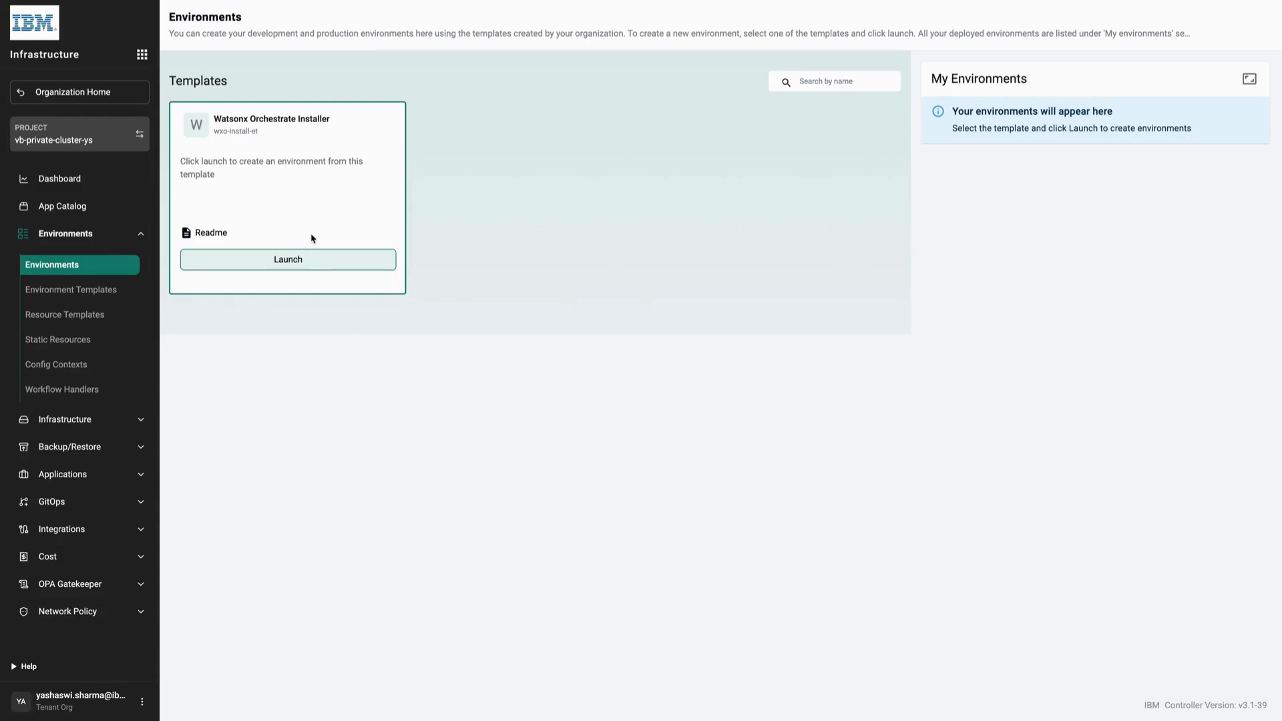
Step: Launch the Watsonx Orchestrate Installer template and name the new environment wxo-install-2005
click(307, 260)
click(529, 123)
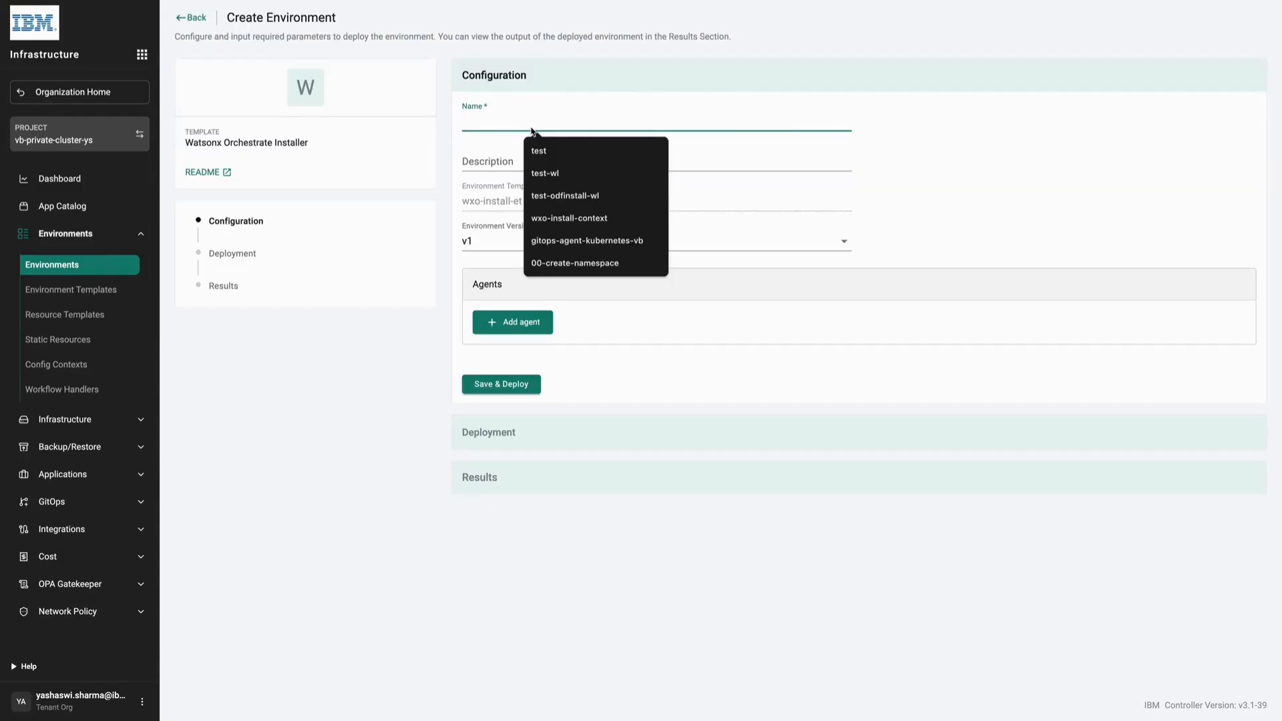
click(554, 219)
double_click(529, 124)
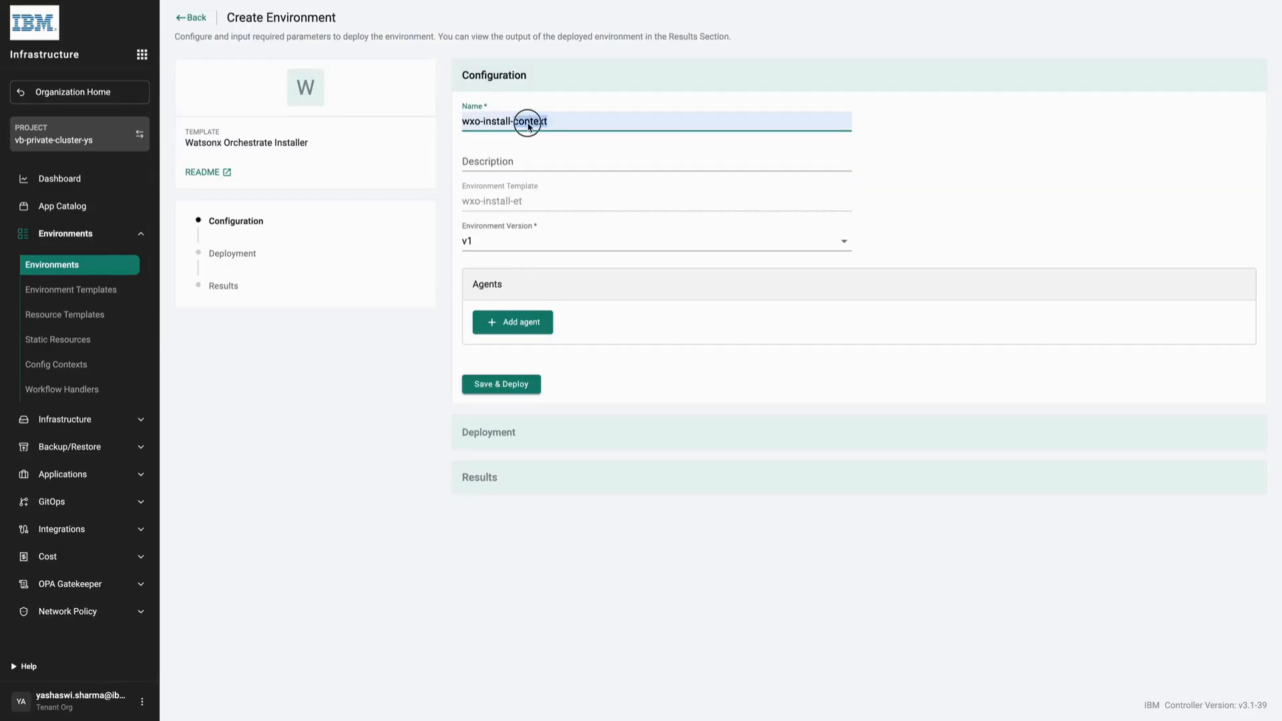
text(2005)
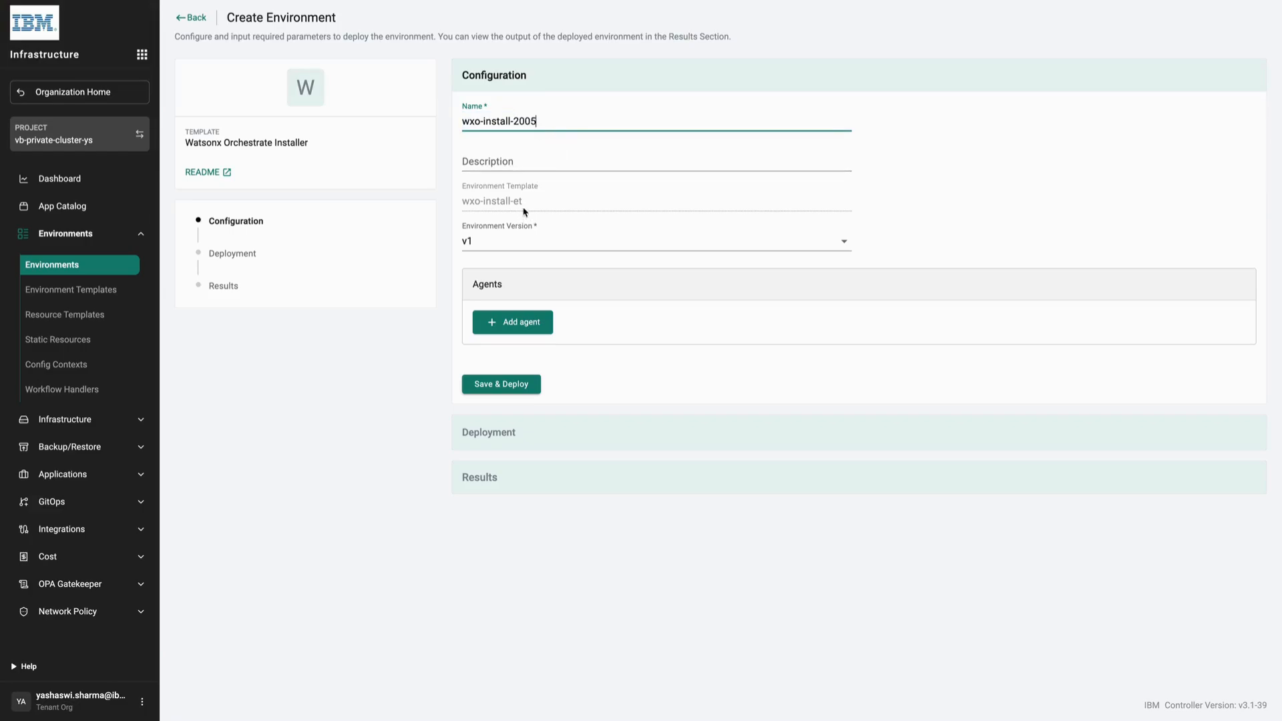
Step: Add gitops-agent-kubernetes-vb as the environment's agent, then save and deploy the environment
click(517, 326)
click(522, 337)
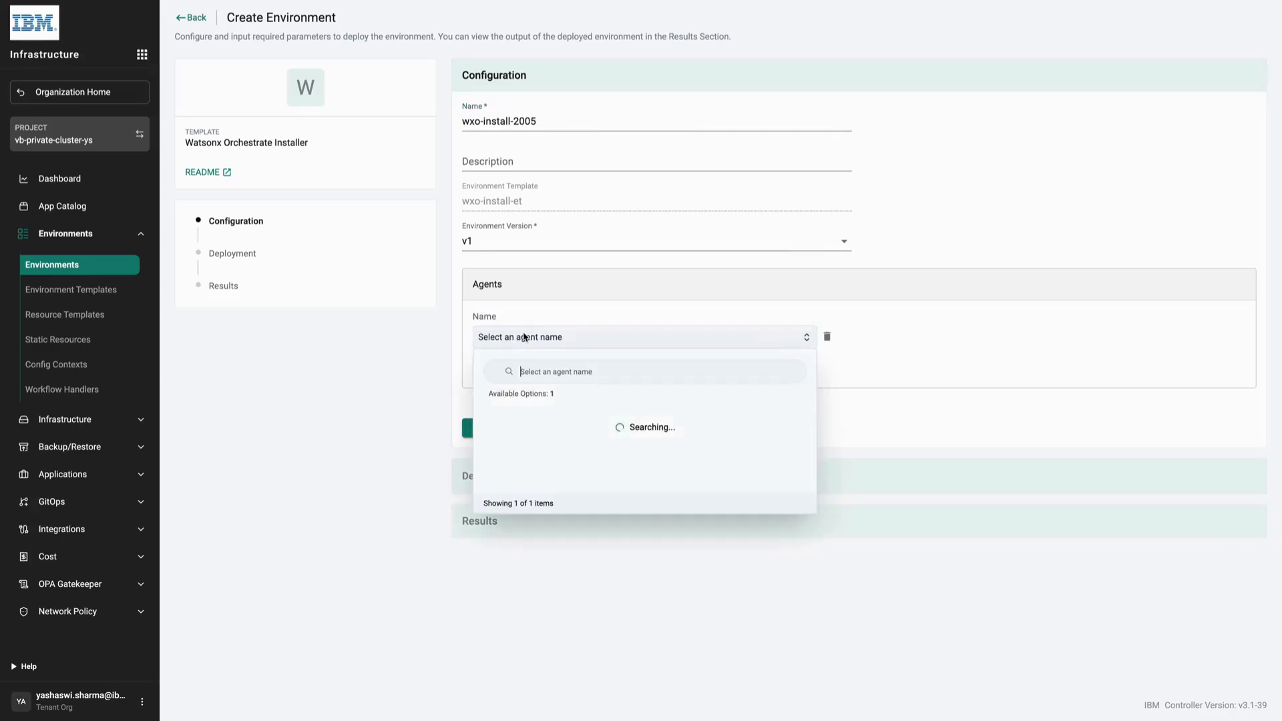
click(529, 423)
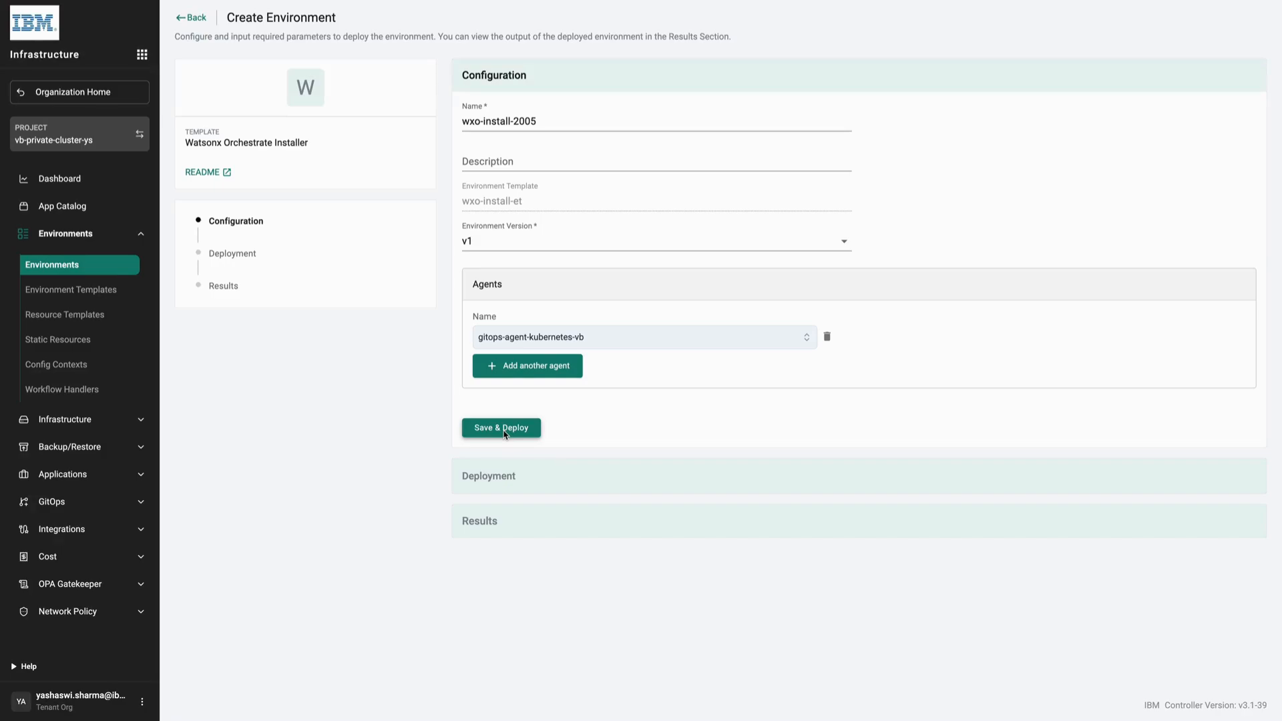
click(502, 428)
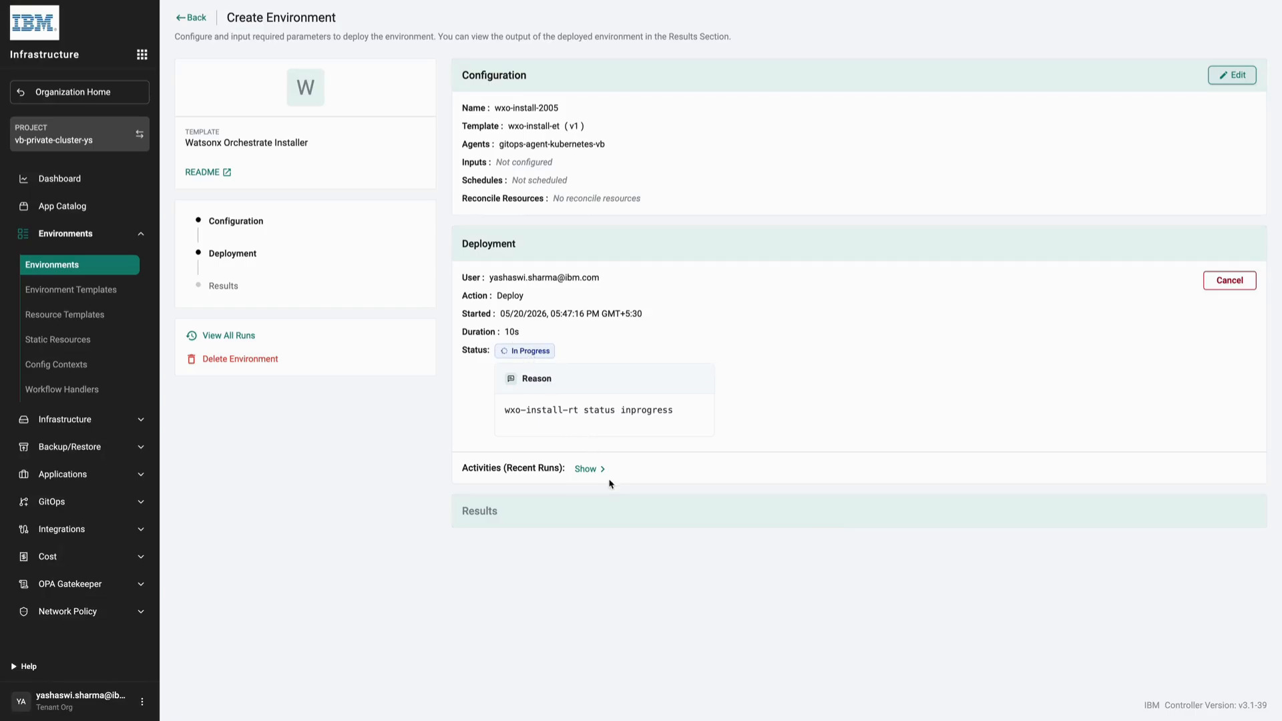
Step: Show the deployment's recent activities and check in the wxo-install-task log which agent runs the task
click(591, 468)
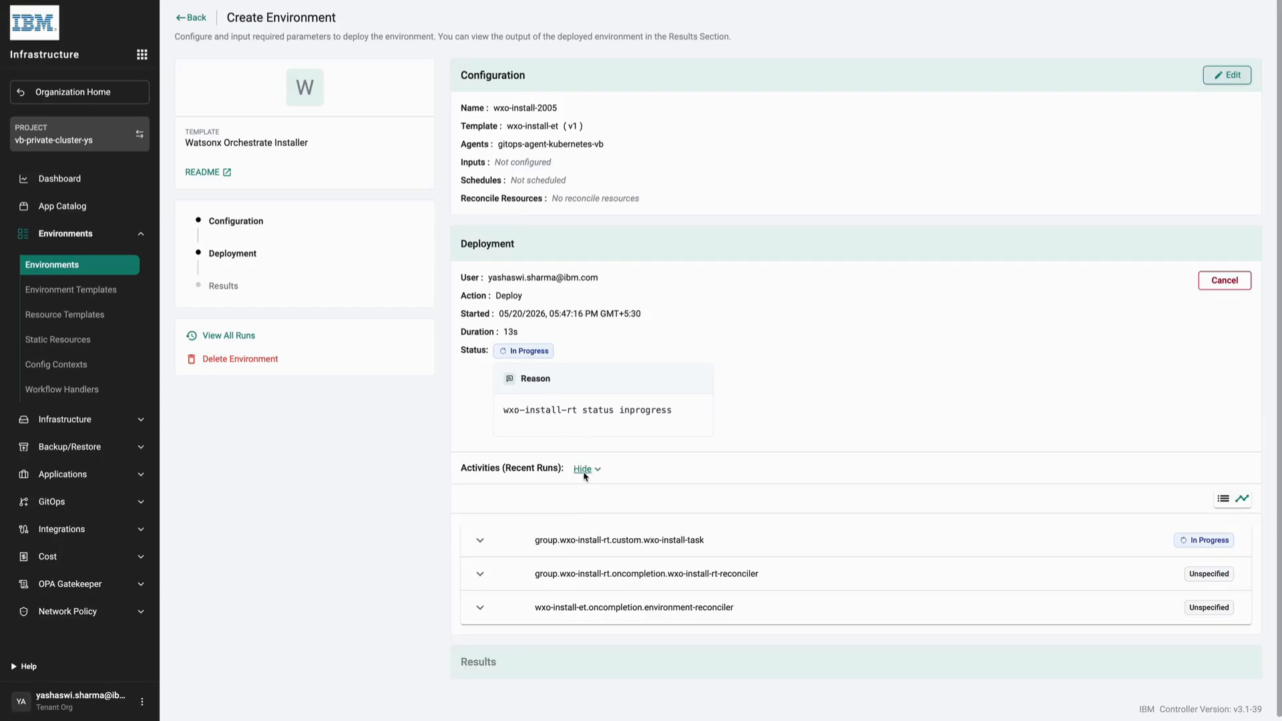
click(480, 542)
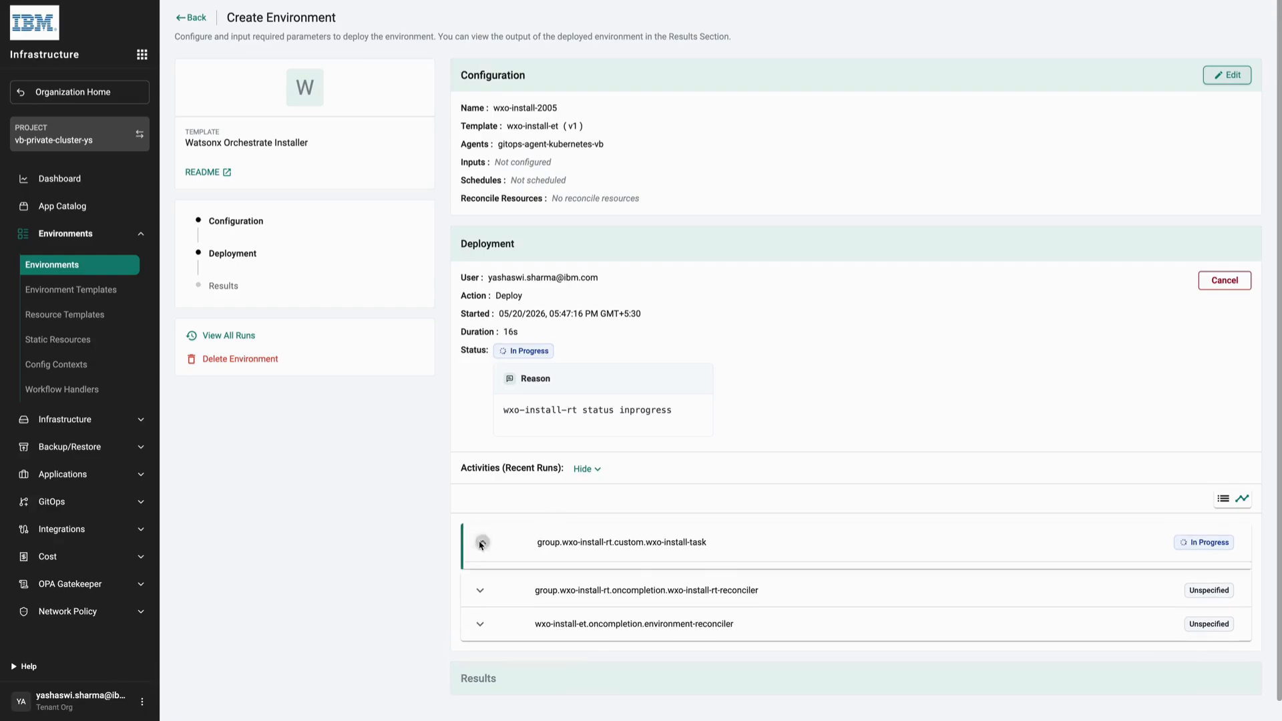
scroll(534, 551, down, 2)
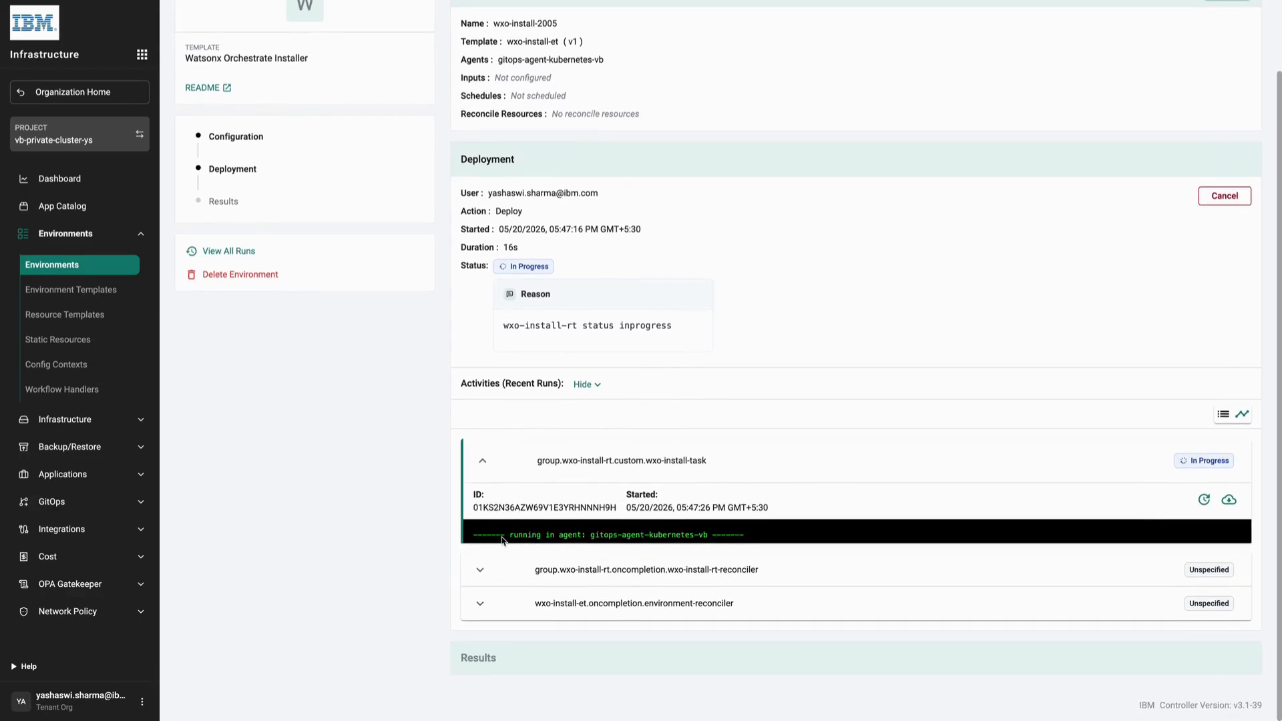
drag(504, 535, 721, 538)
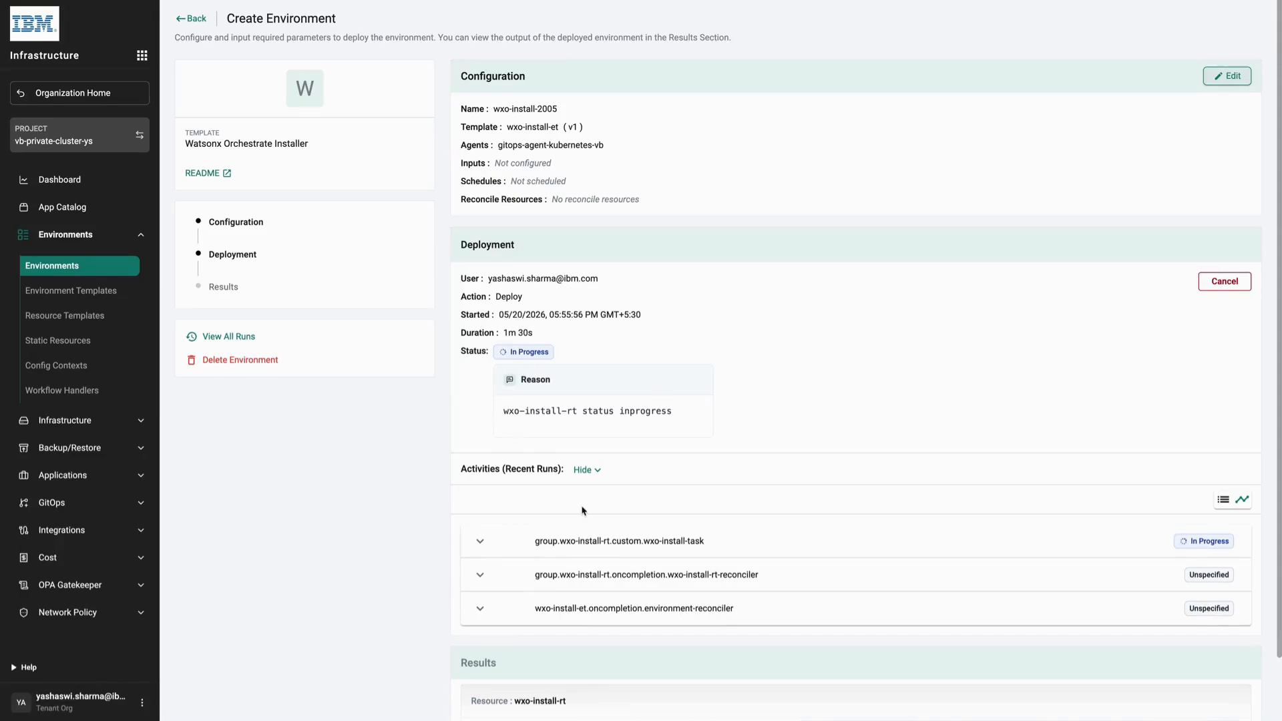
Step: Examine the wxo-install-task log from the cert-manager installation heading through its latest output
click(481, 541)
scroll(554, 587, down, 3)
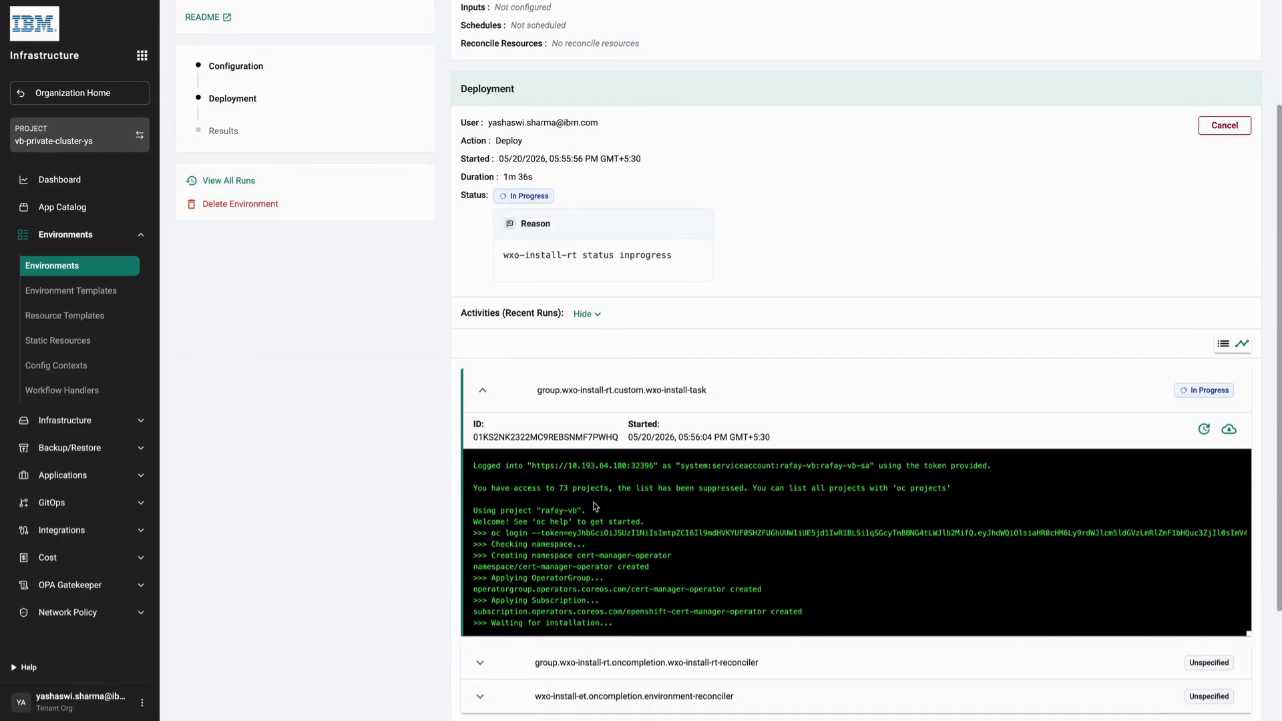
scroll(596, 506, down, 1)
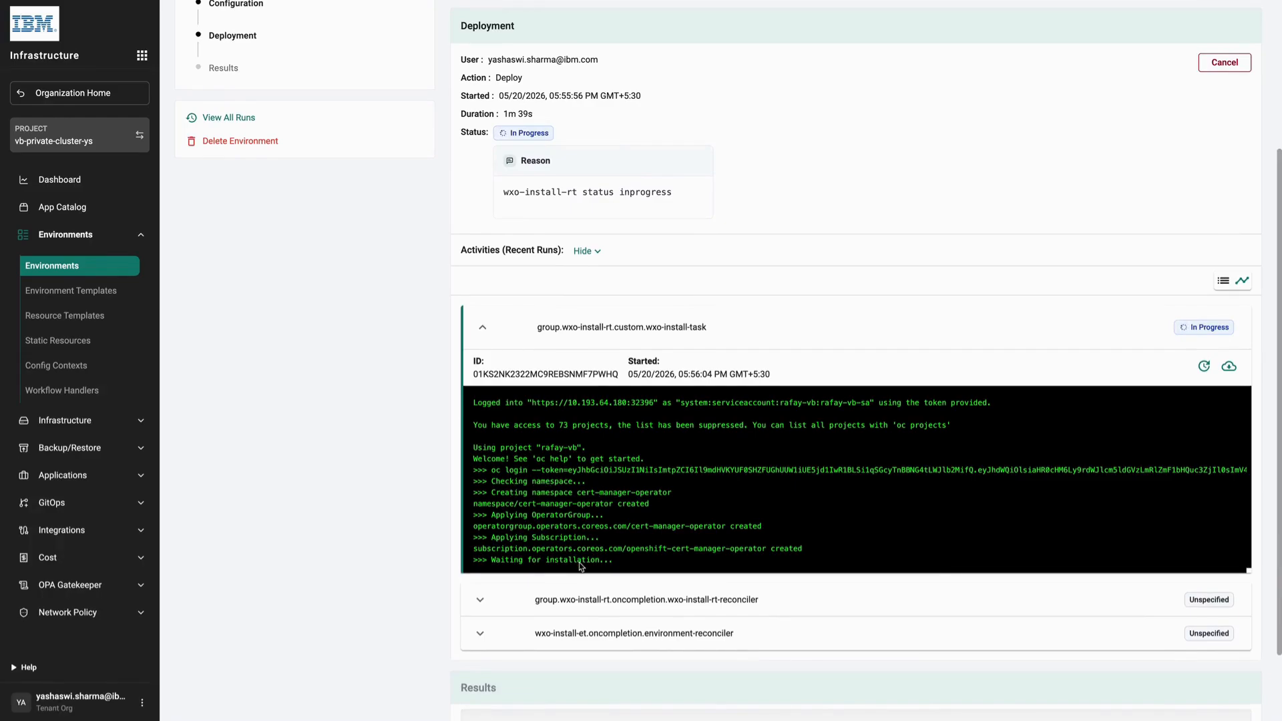
scroll(576, 529, up, 1)
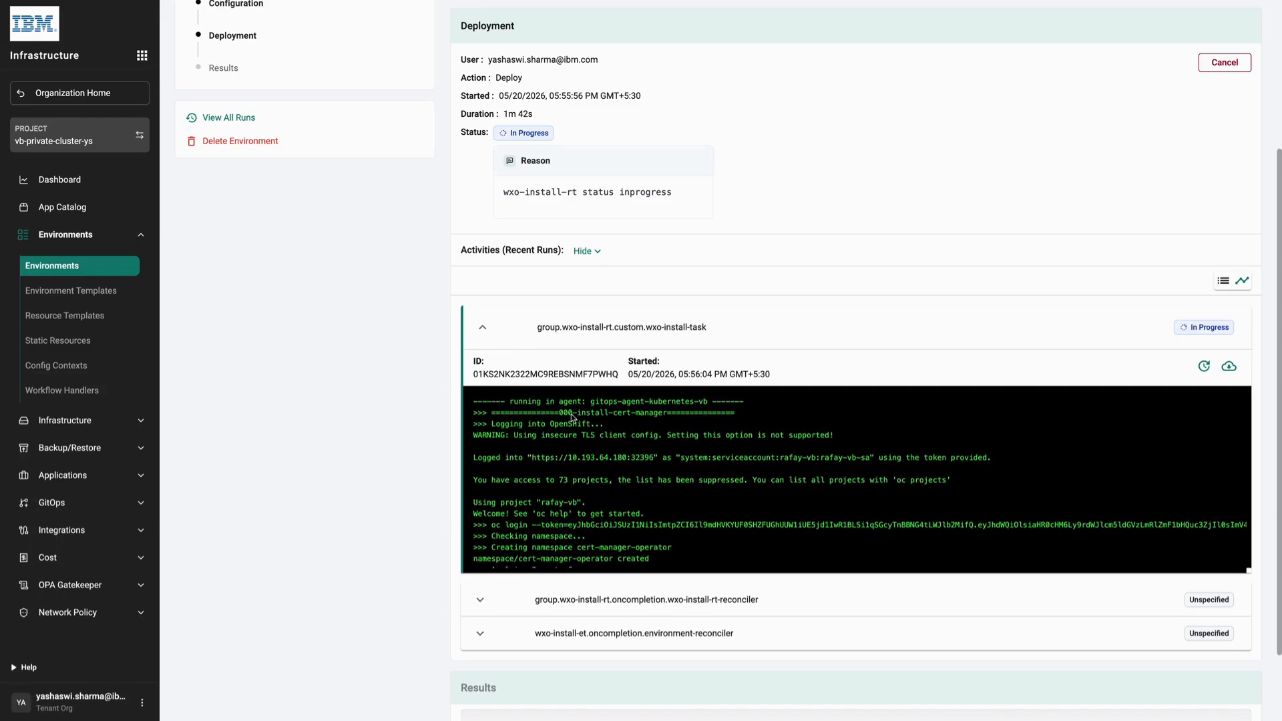
drag(560, 412, 668, 414)
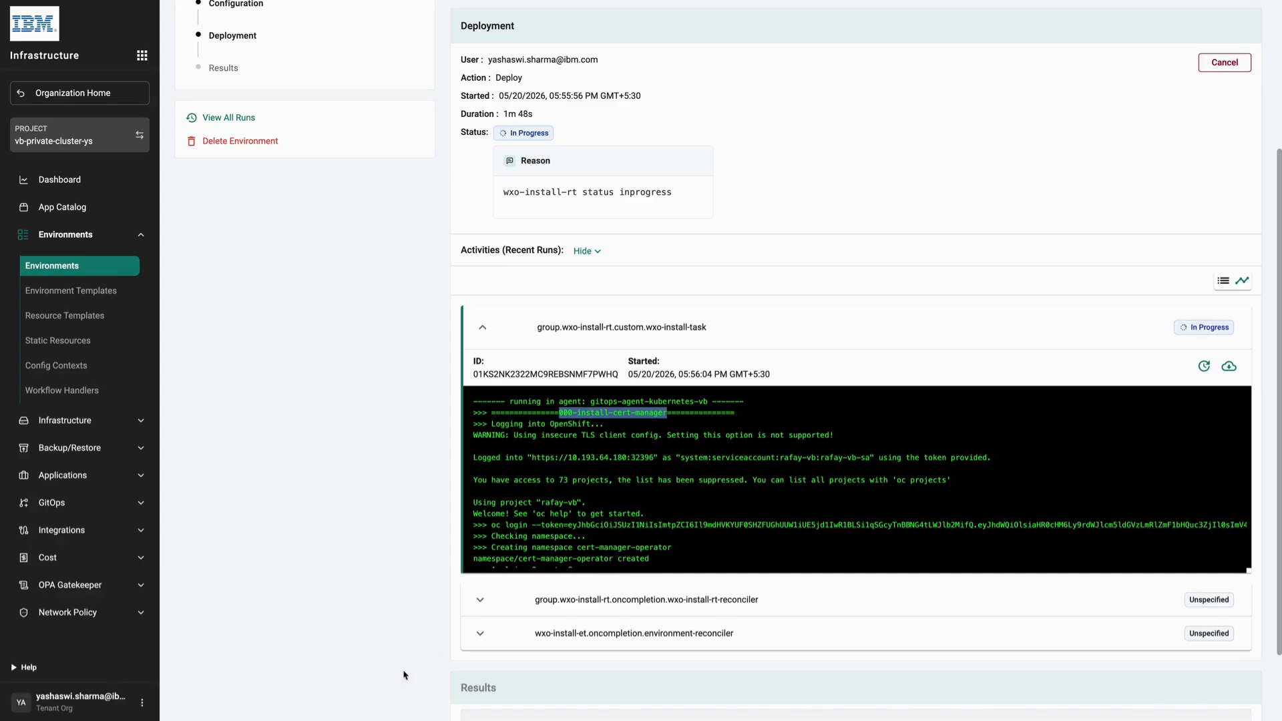
Step: Switch to the OpenShift console in Safari, view the running run pod's logs in project rafay-vb, and return to the deployment in Chrome
click(232, 700)
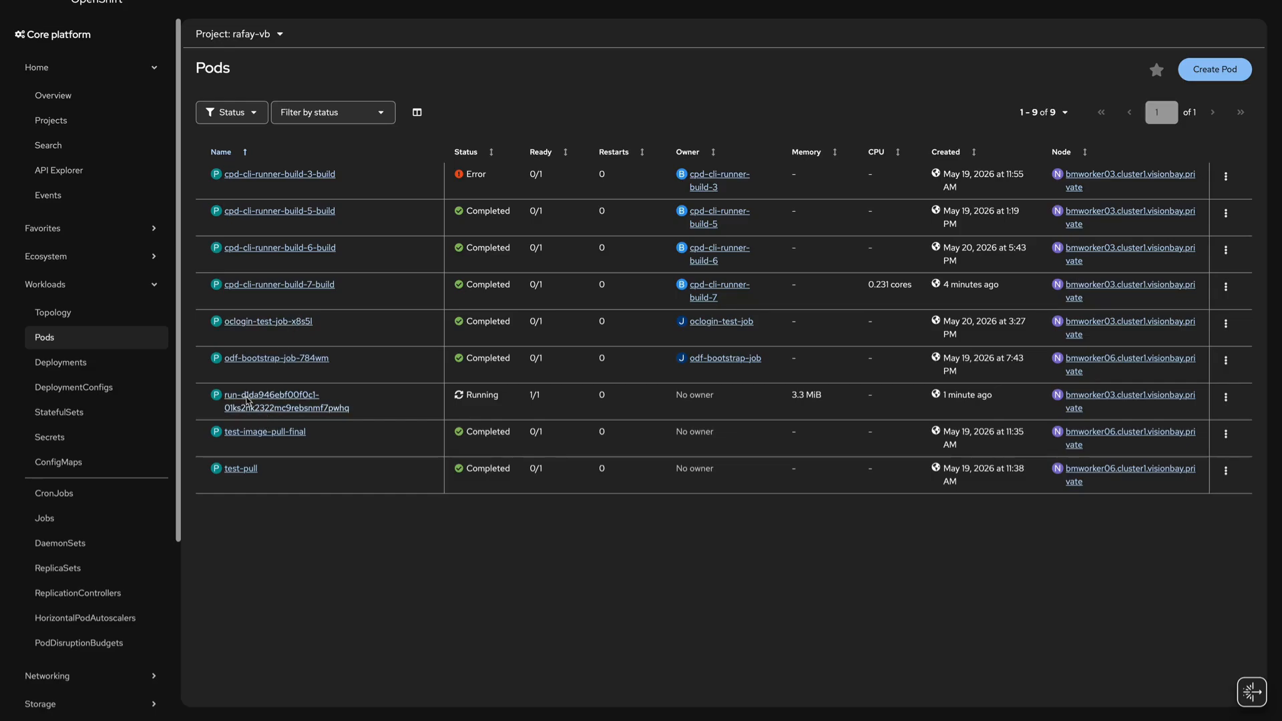
click(270, 408)
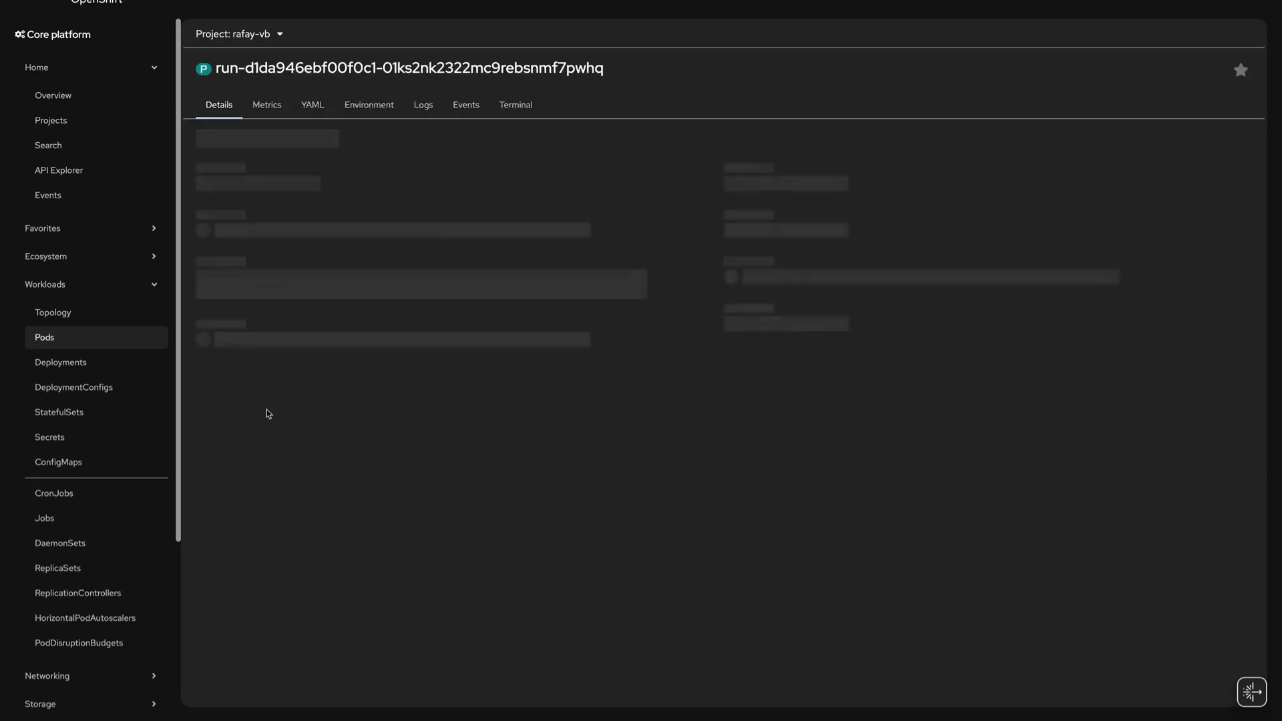
click(423, 128)
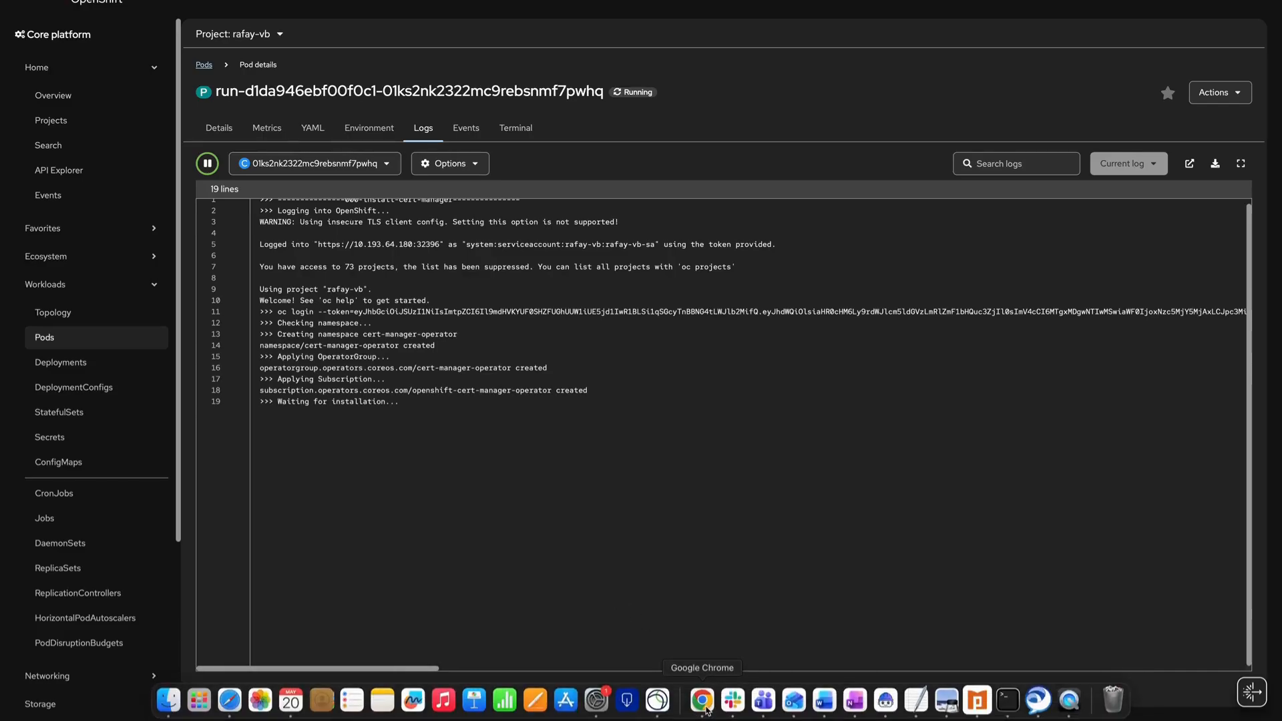
click(702, 705)
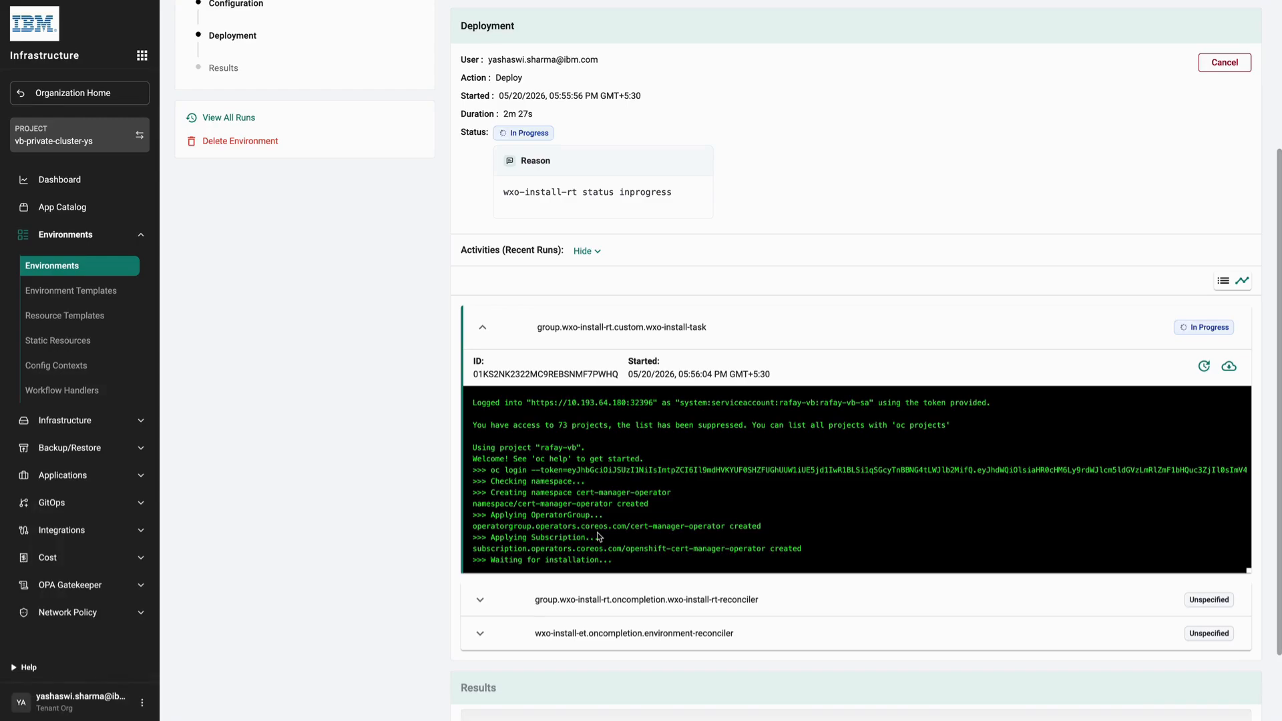
key(super+shift+5)
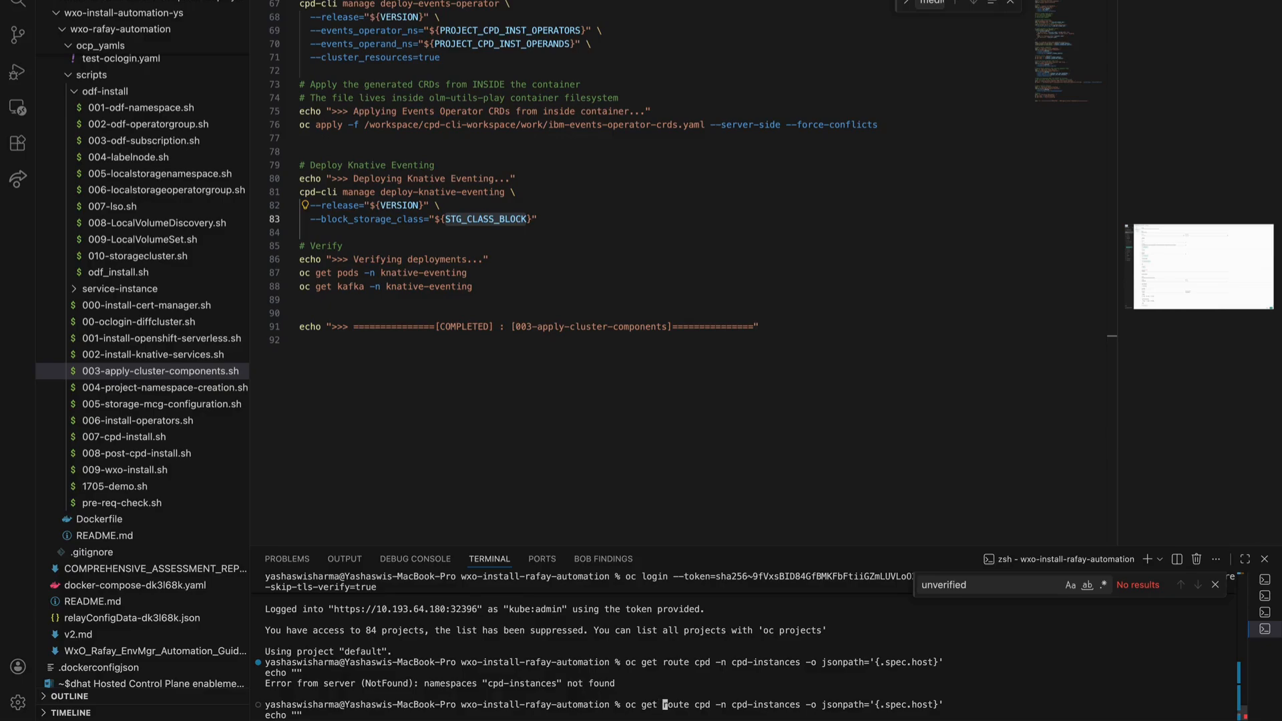
Step: Correct the route command's namespace to cpd-instance, run oc get route cpd -n cpd-instance -o jsonpath='{.spec.host}', and select the returned host
key(Right)
key(Right)
key(Right)
key(Right)
key(Right)
key(Right)
key(Right)
key(Right)
key(Right)
key(Right)
key(Right)
key(Right)
key(Right)
key(Right)
key(Right)
key(Right)
key(Right)
key(Right)
key(Right)
key(Right)
key(Right)
key(Right)
key(Right)
key(Right)
key(Right)
key(BackSpace)
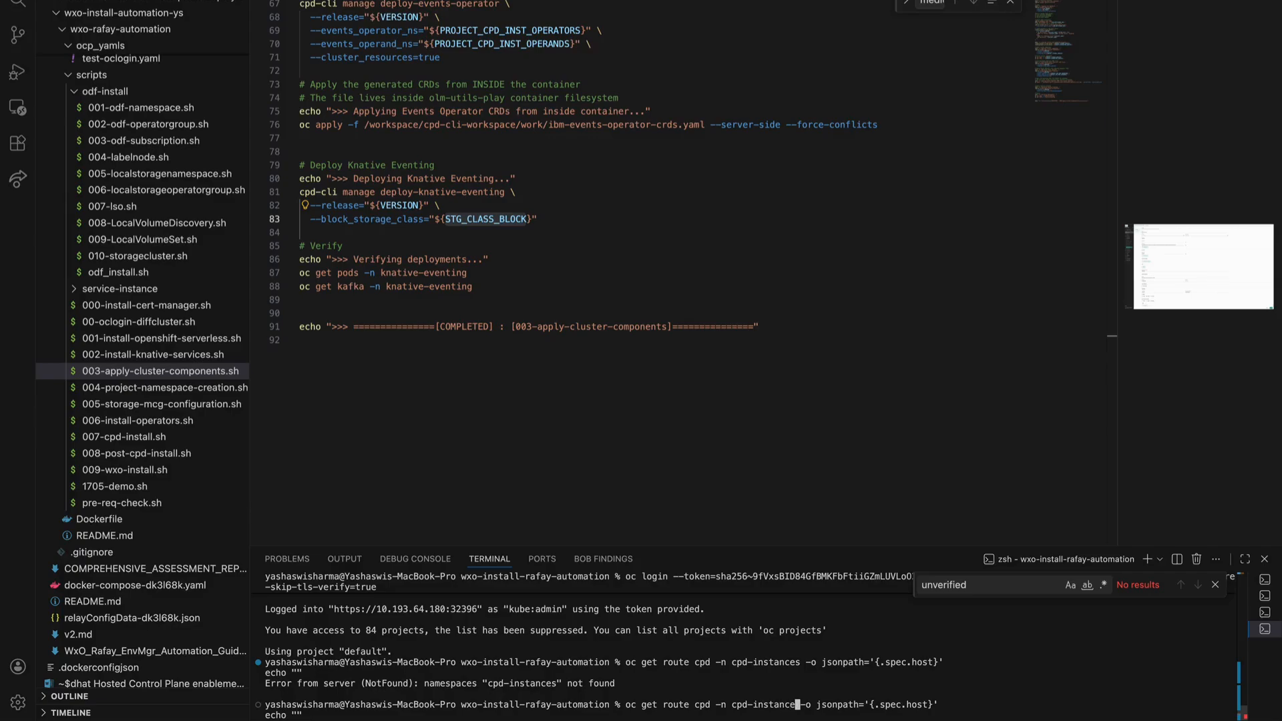
key(Return)
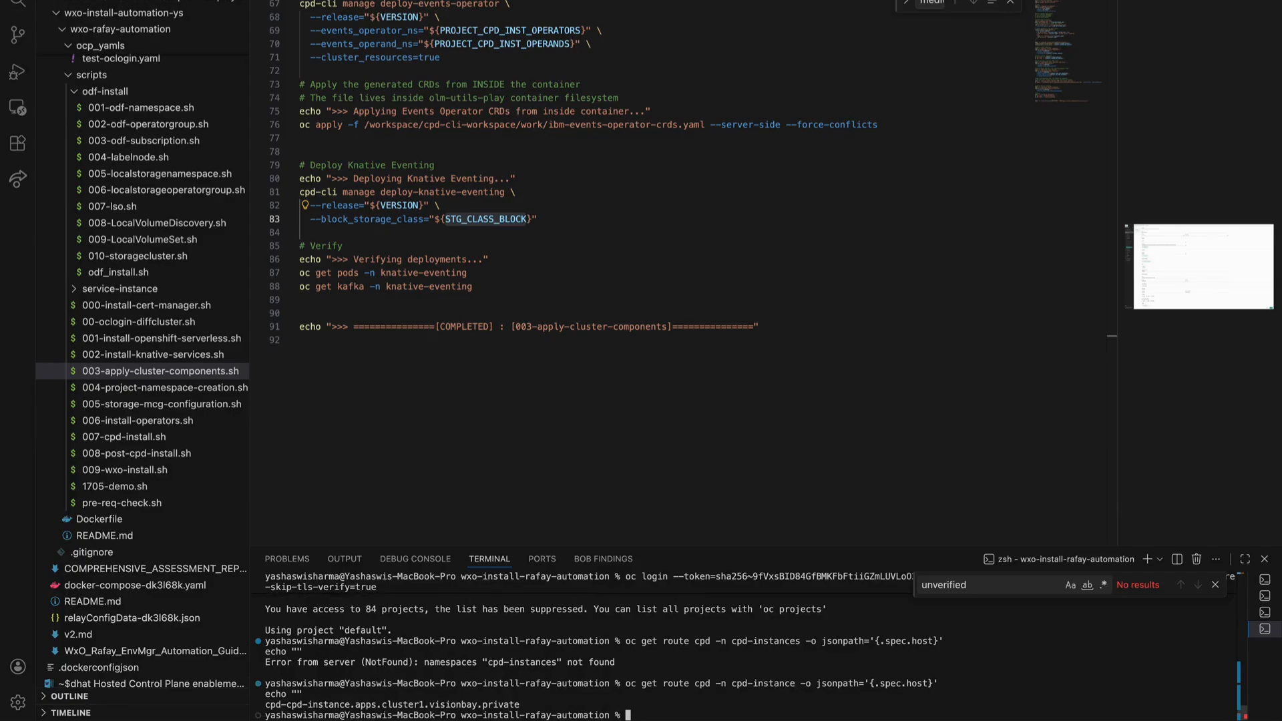
drag(523, 704, 260, 709)
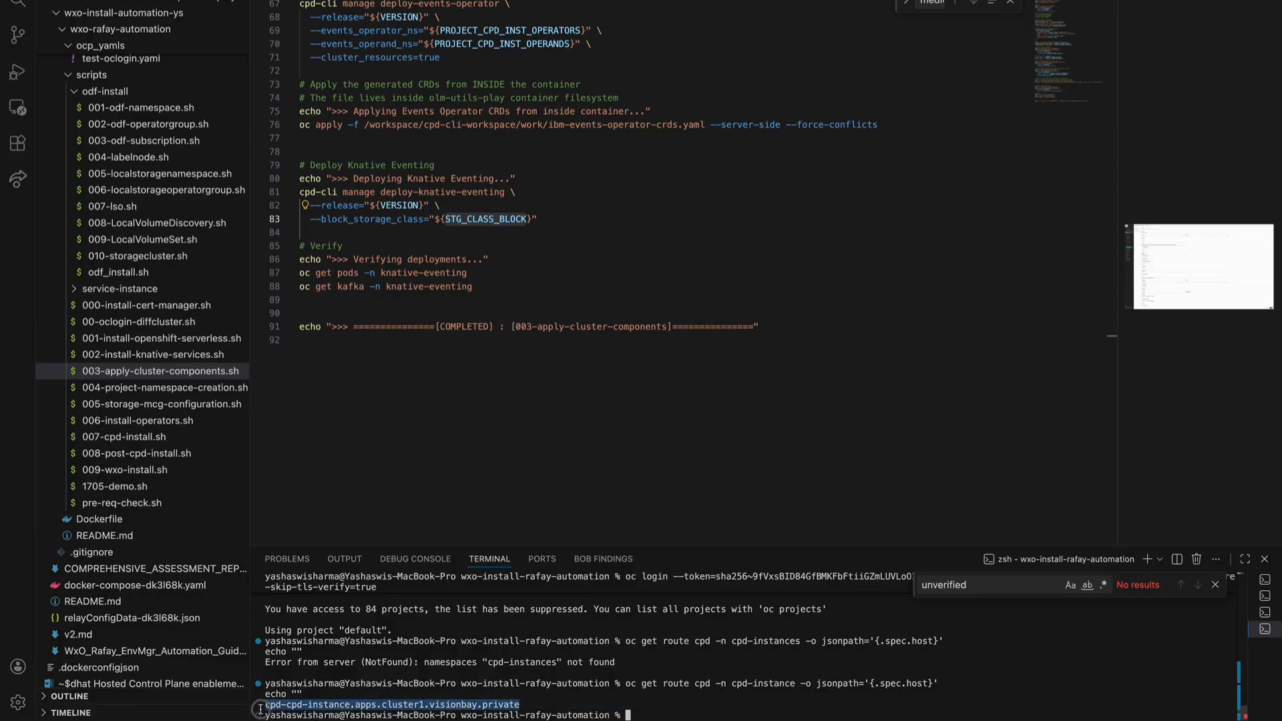
mouse_move(337, 717)
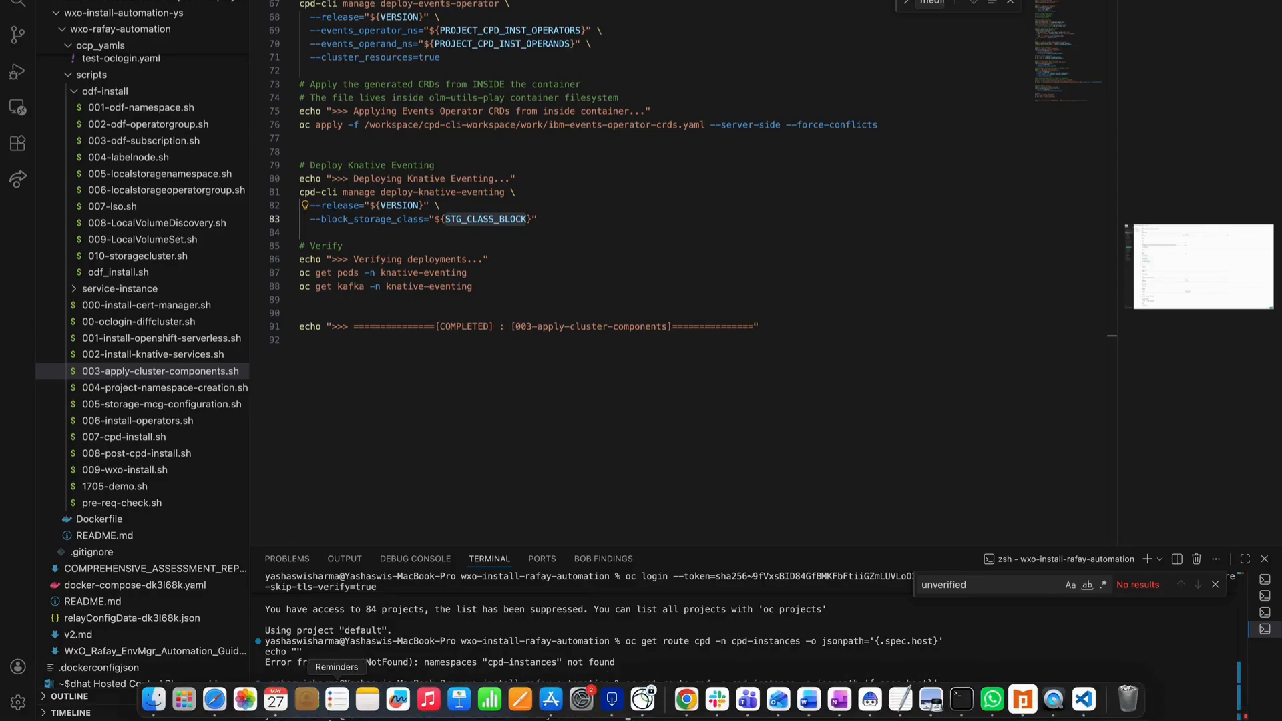
Step: Switch to IBM Cloud Pak for Data in Safari and log in through OpenShift authentication, filling in the saved kubeadmin username and password
click(214, 700)
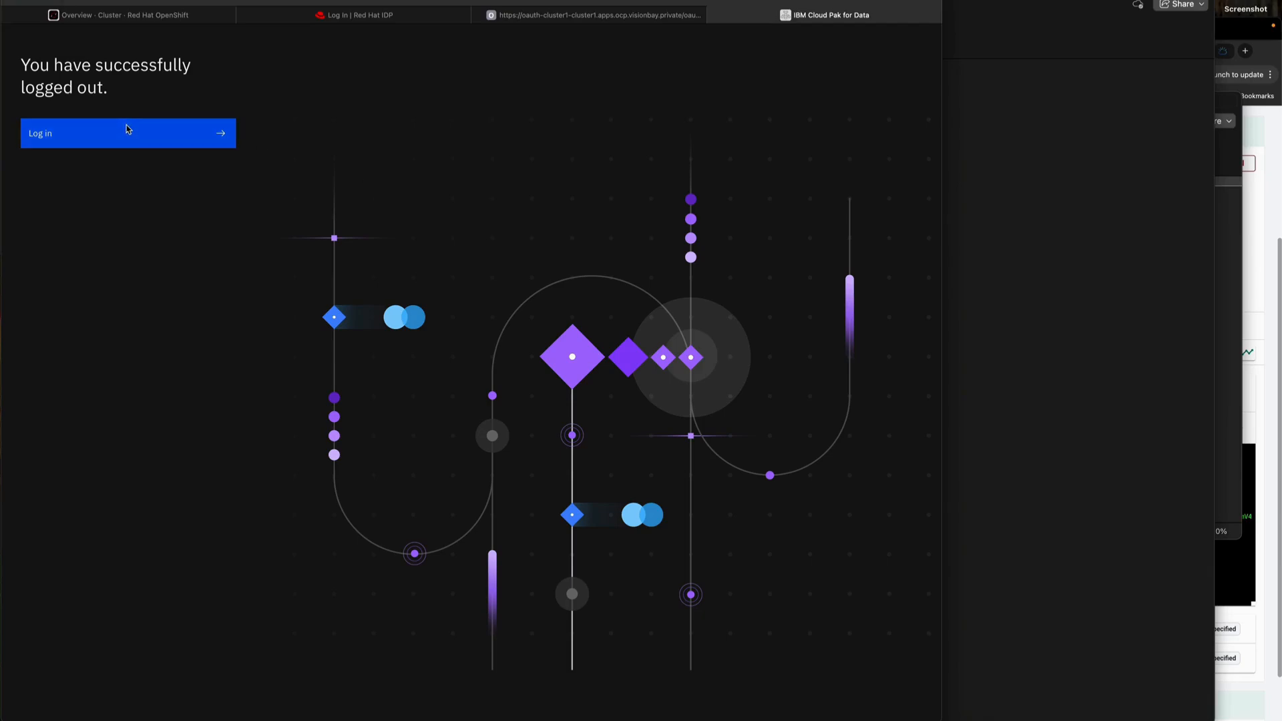
click(128, 131)
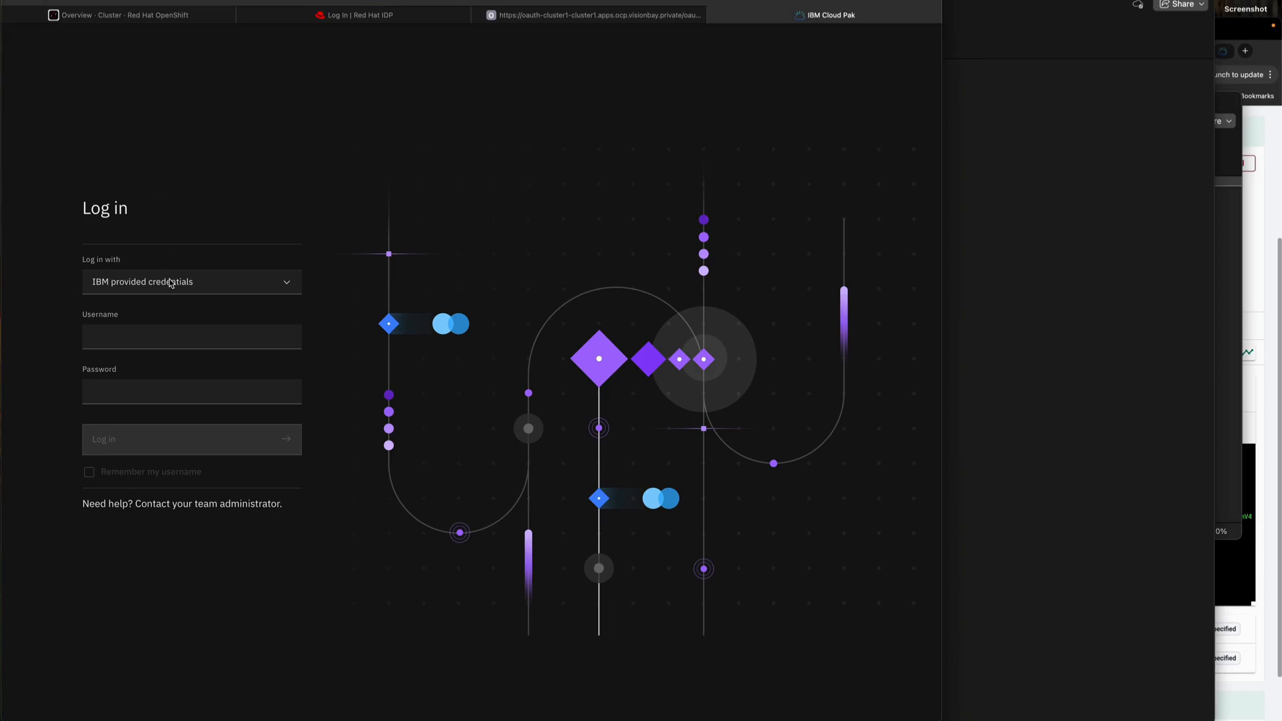
click(170, 283)
click(171, 259)
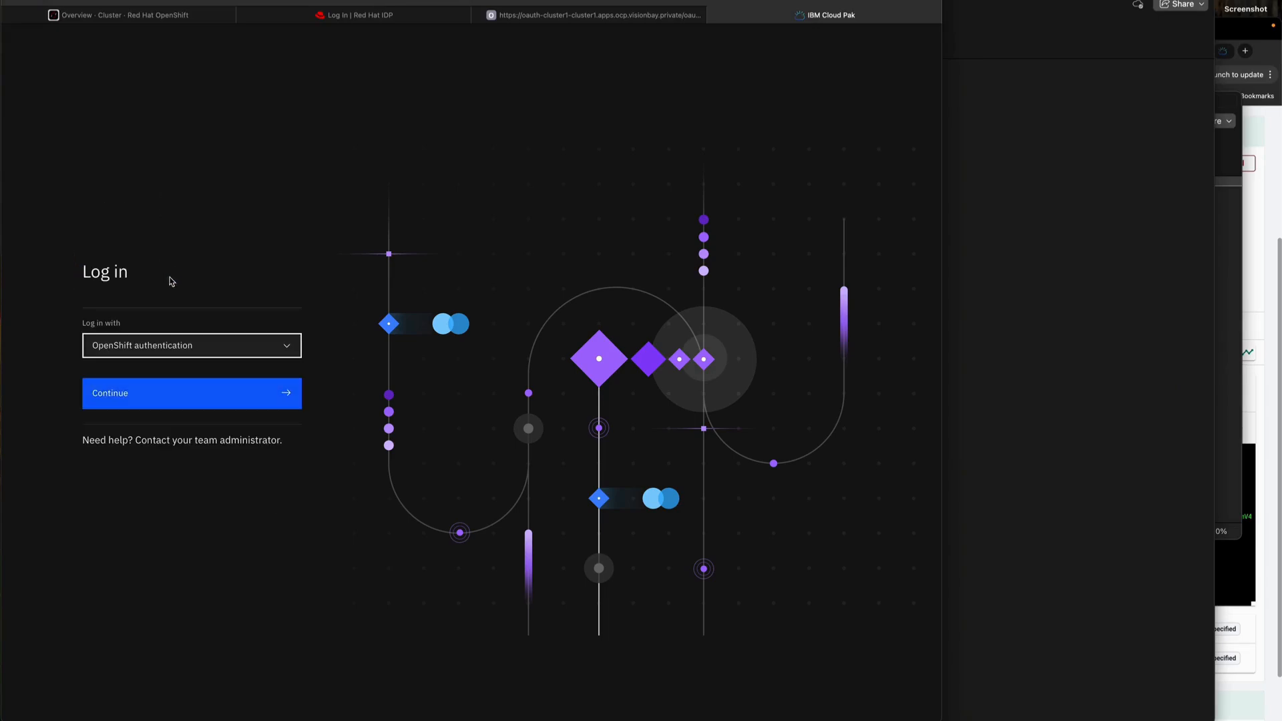
click(168, 395)
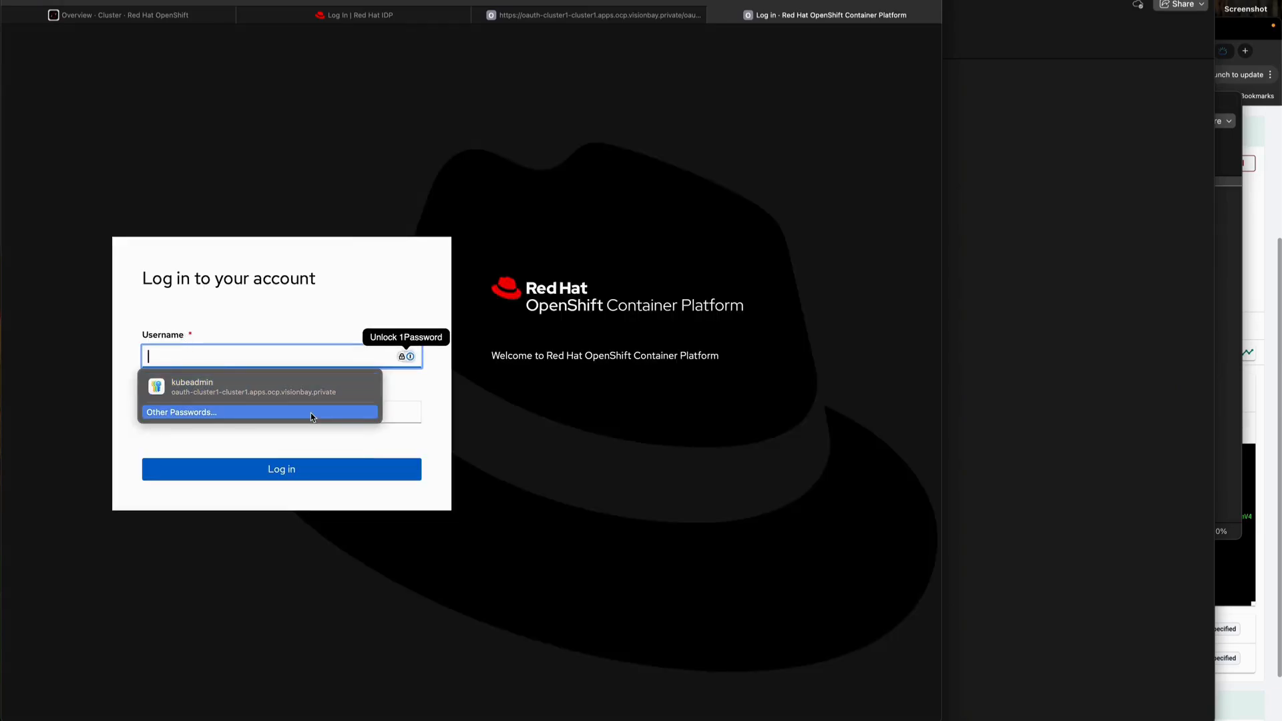
click(358, 388)
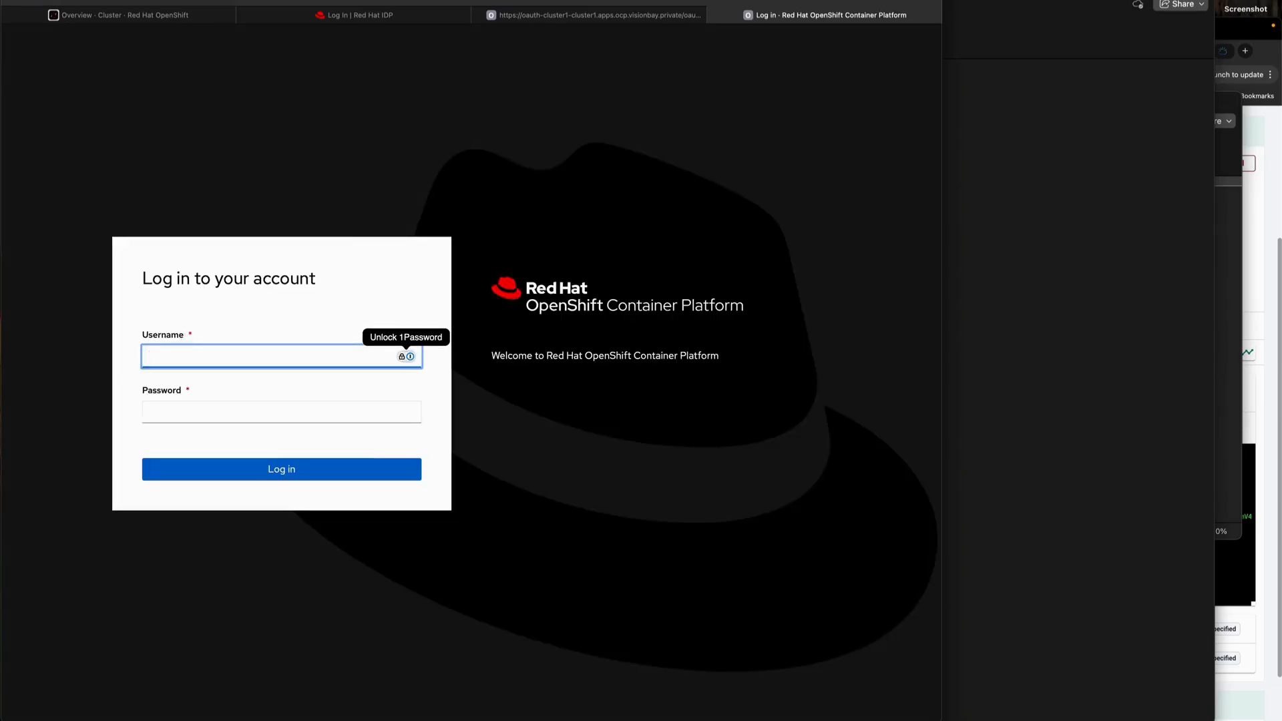
click(322, 474)
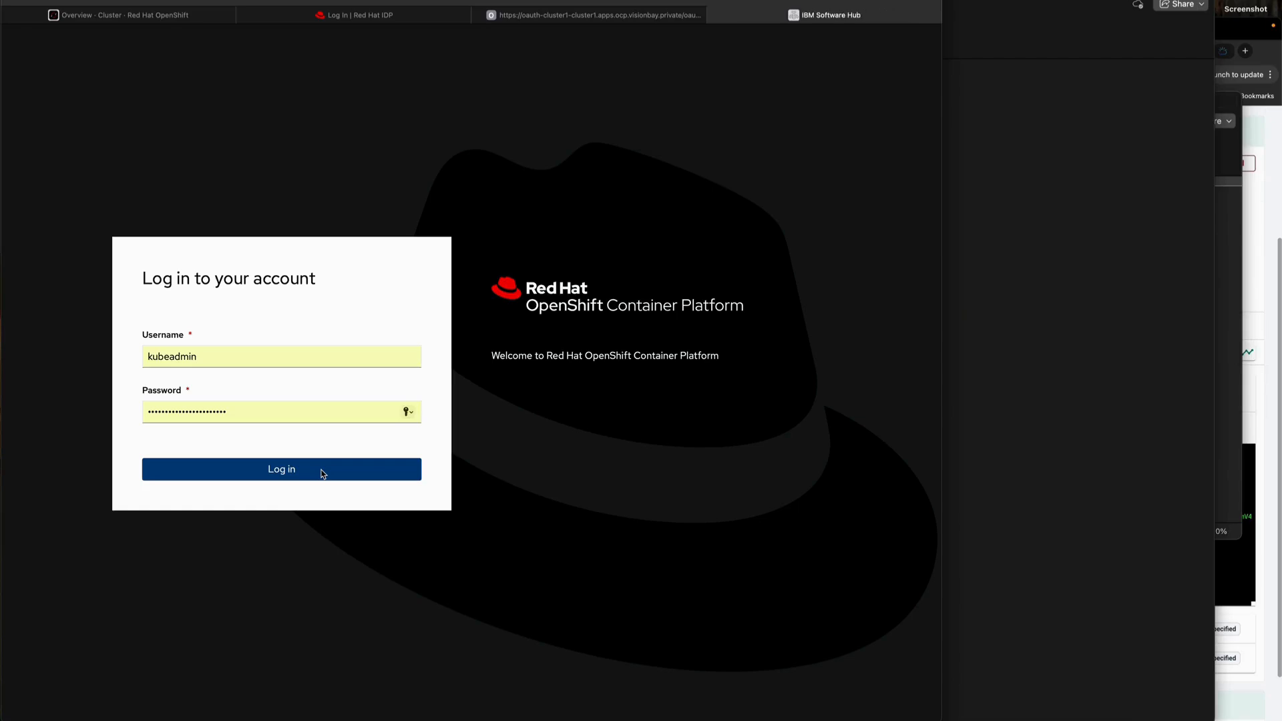